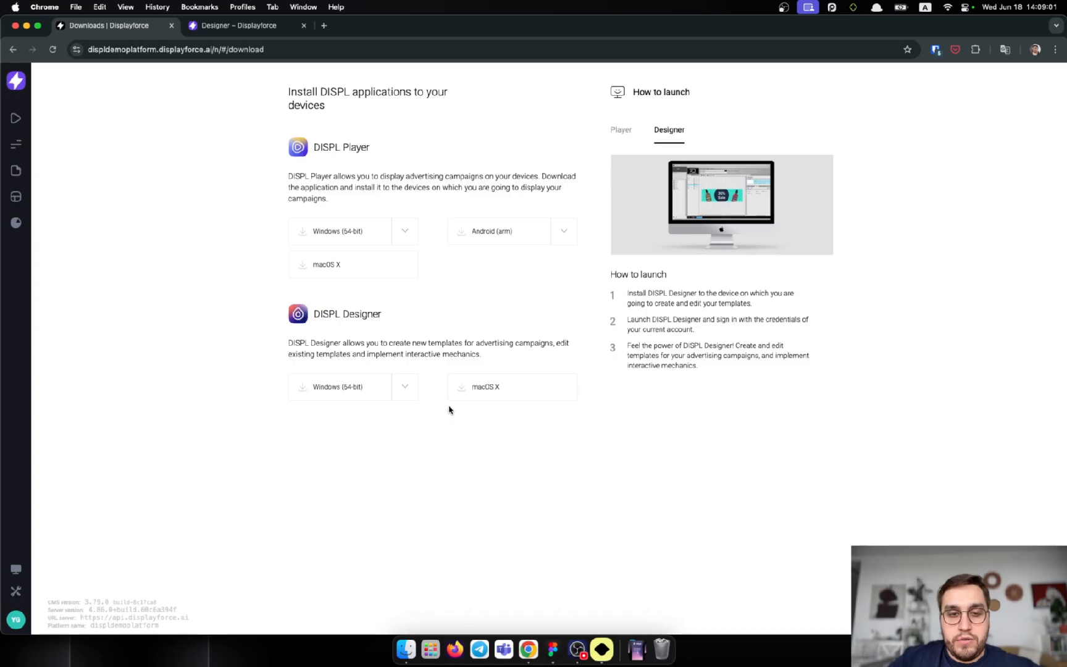
Switch to DISPL Designer and log out of the current account to reach the sign-in form
click(602, 648)
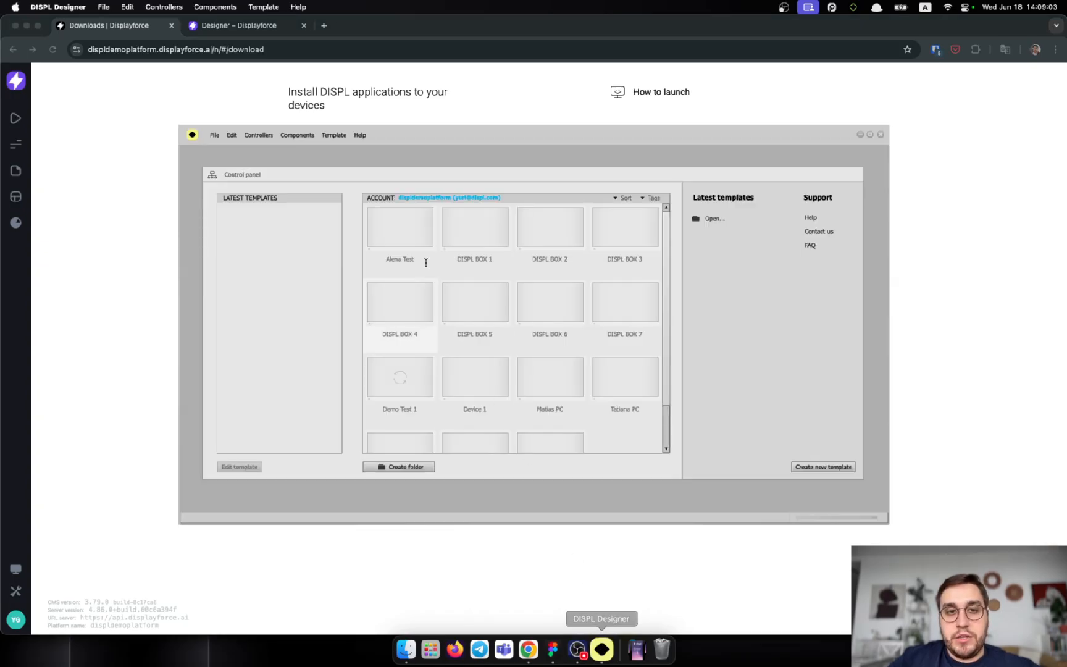
click(361, 136)
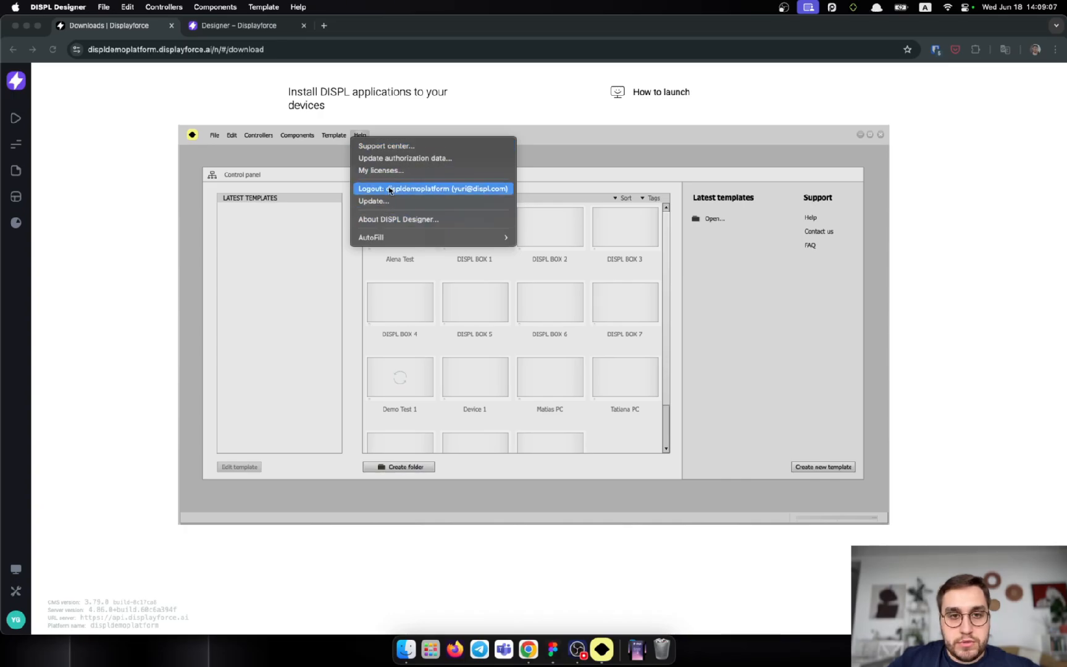
click(388, 191)
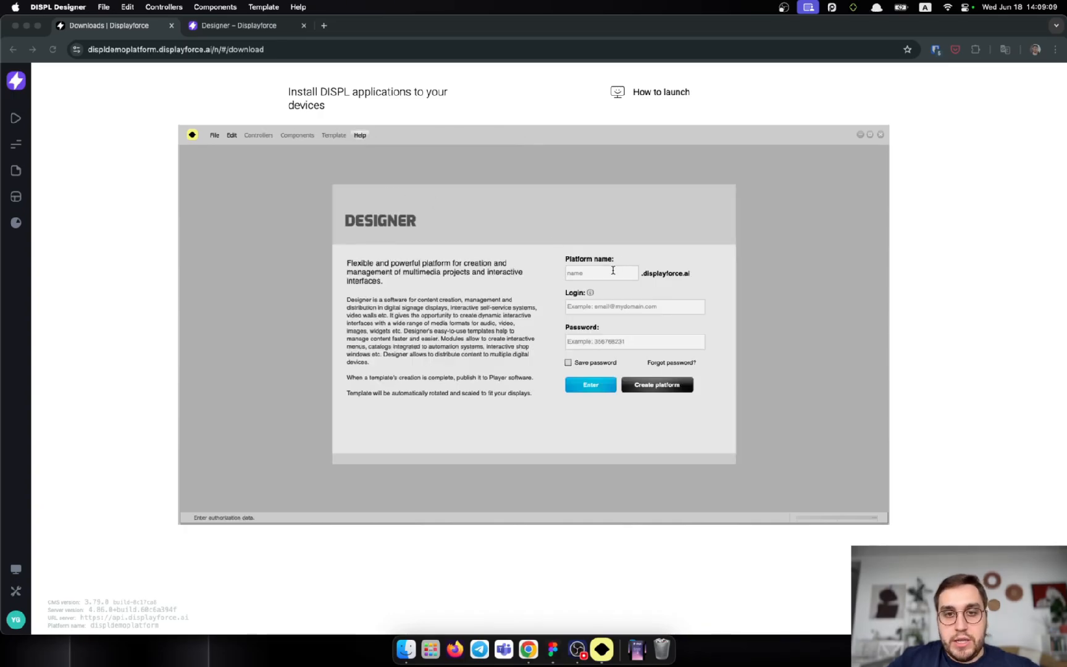
click(591, 270)
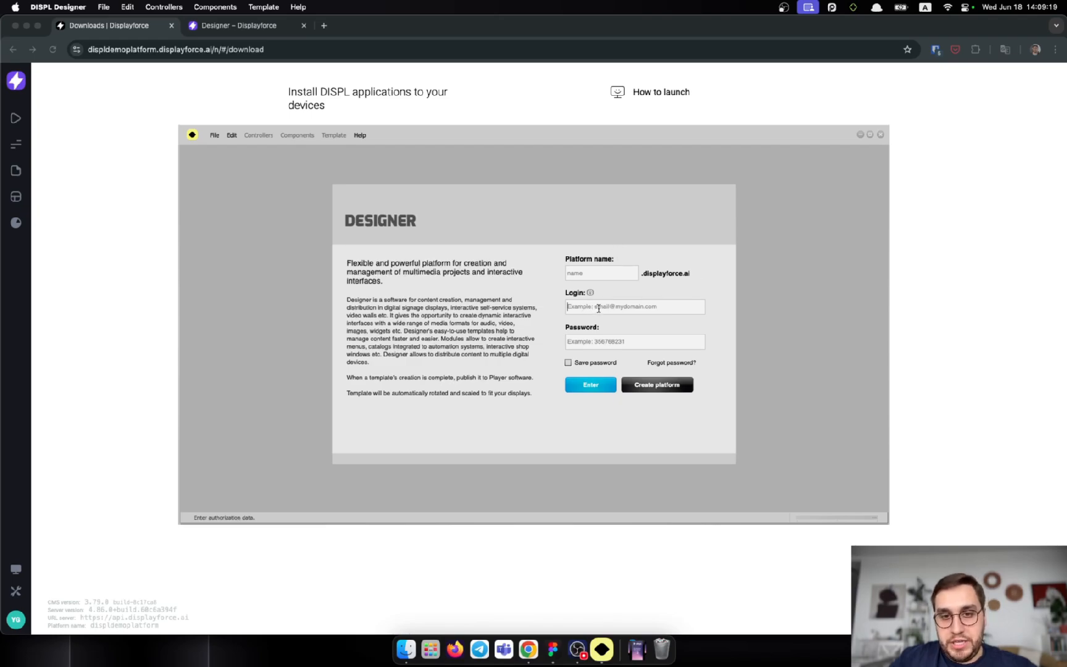
click(584, 341)
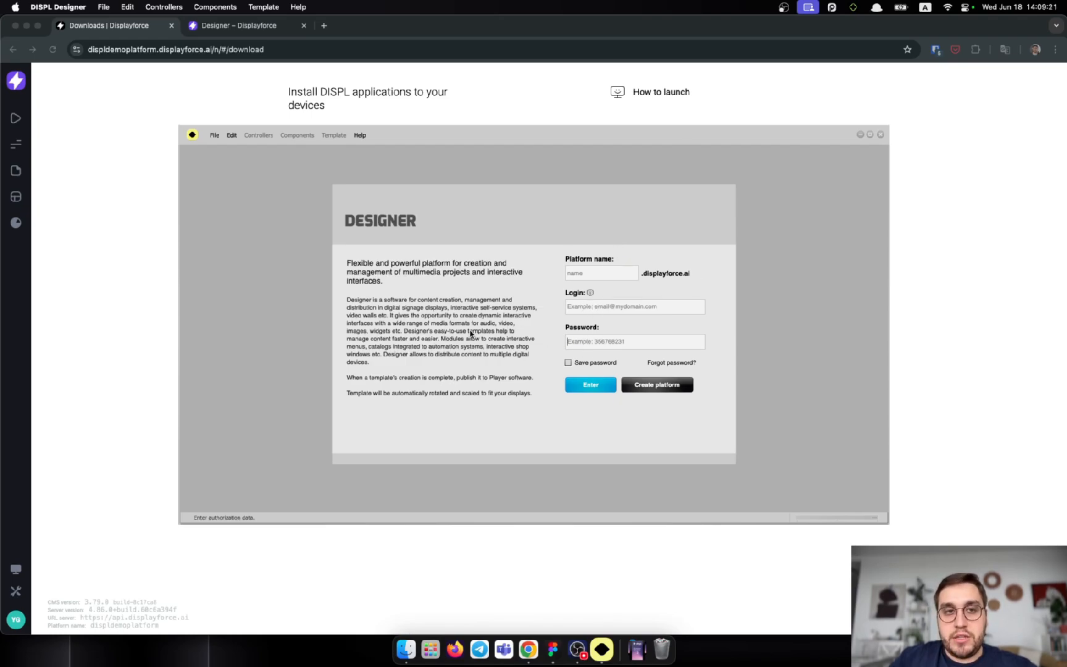
Copy the platform name displdemoplatform from the page address in Chrome into DISPL Designer's Platform name field
click(148, 50)
double_click(148, 51)
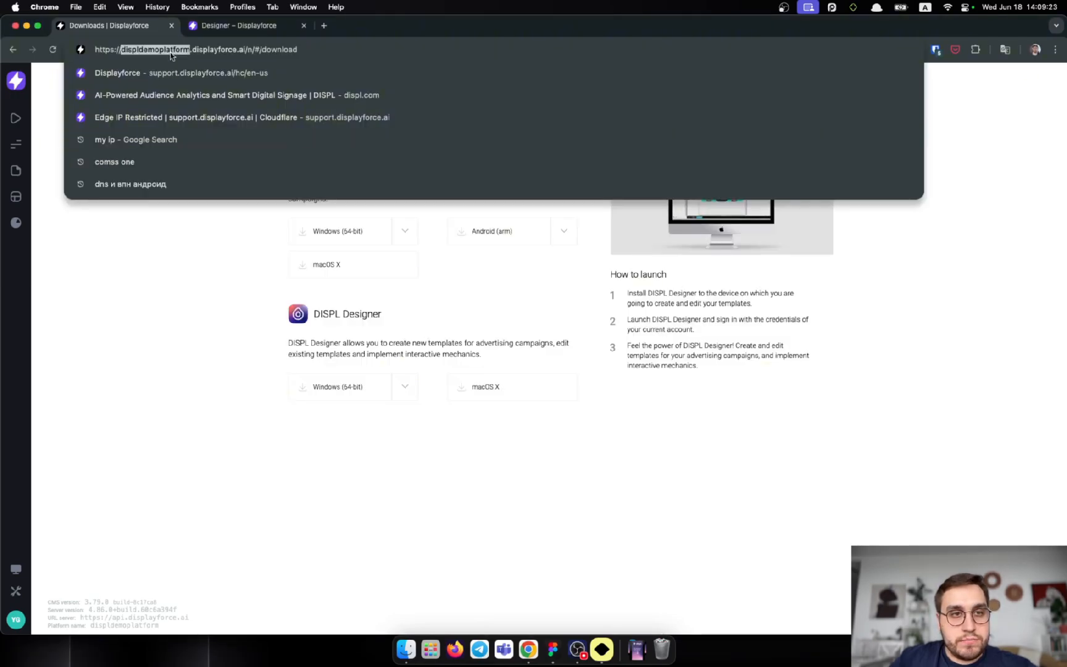
click(936, 49)
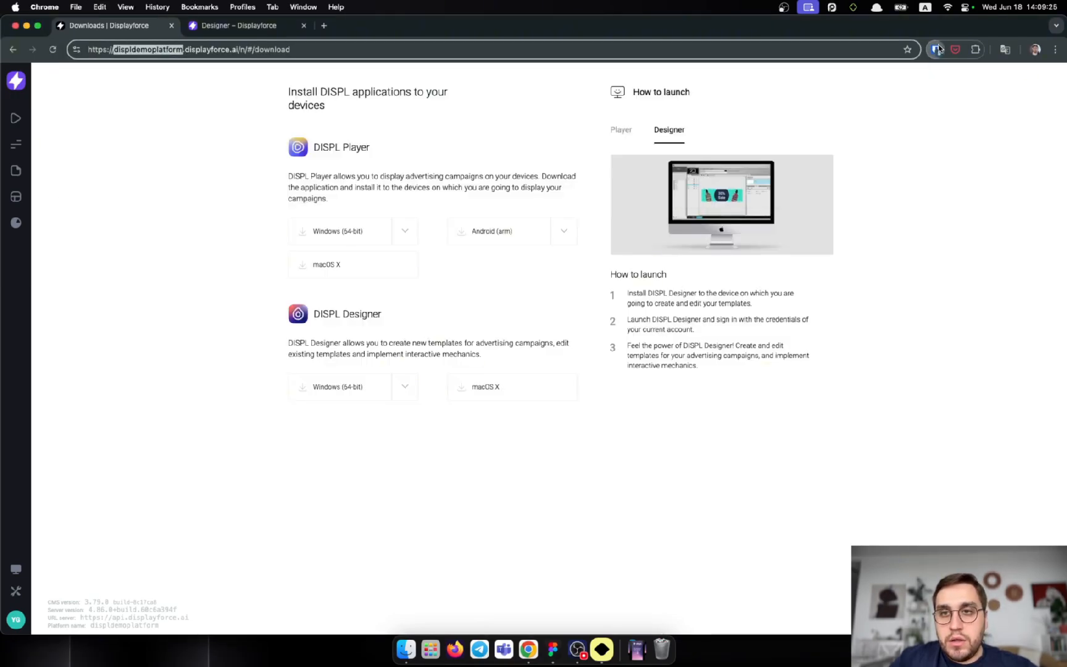
click(617, 505)
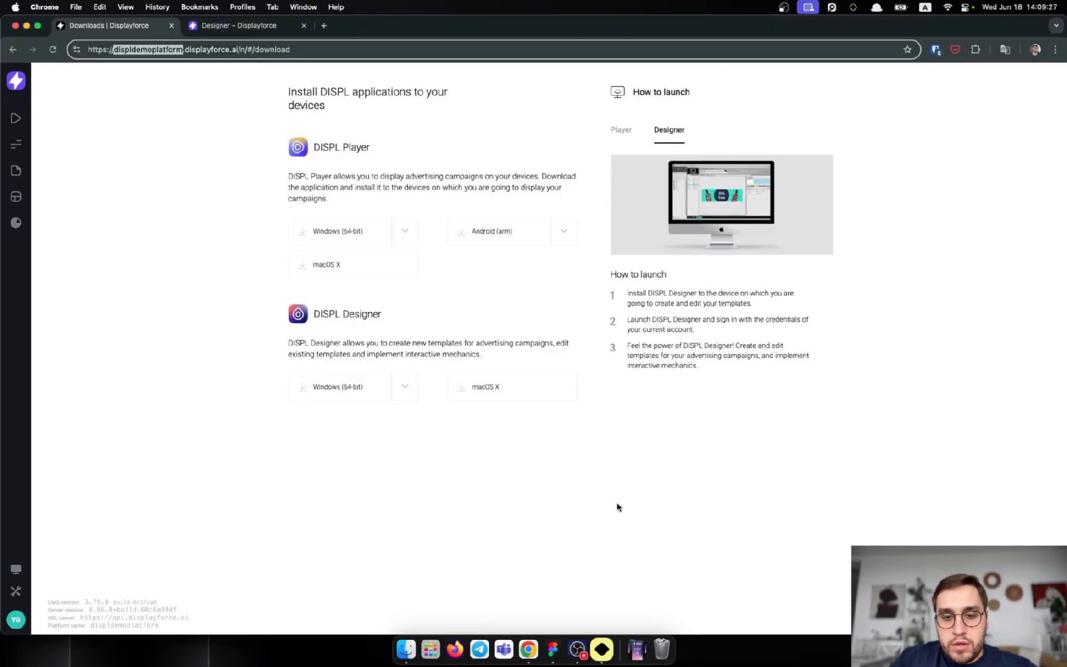
click(602, 649)
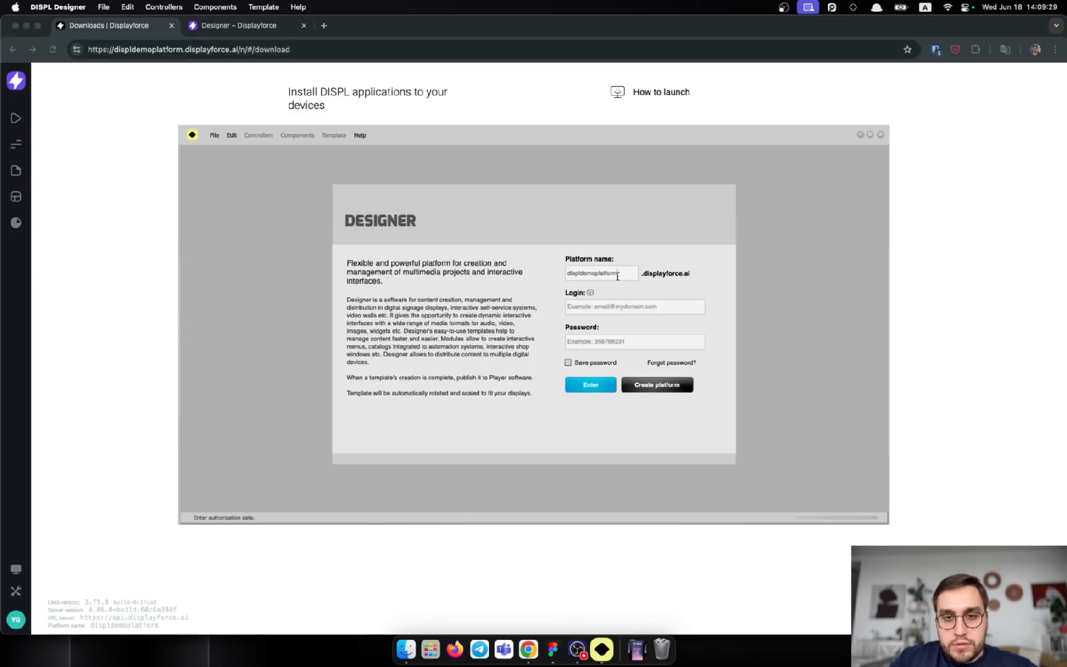
Copy the id.displayforce.ai username from the browser's password vault into DISPL Designer's Login field
click(937, 50)
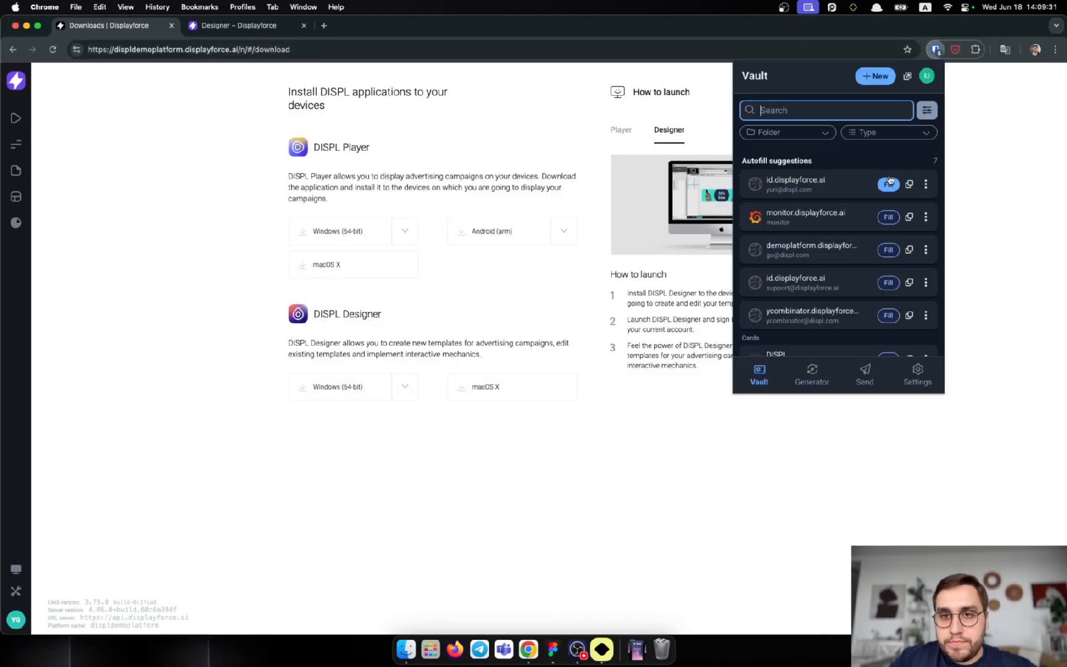
click(908, 184)
click(900, 204)
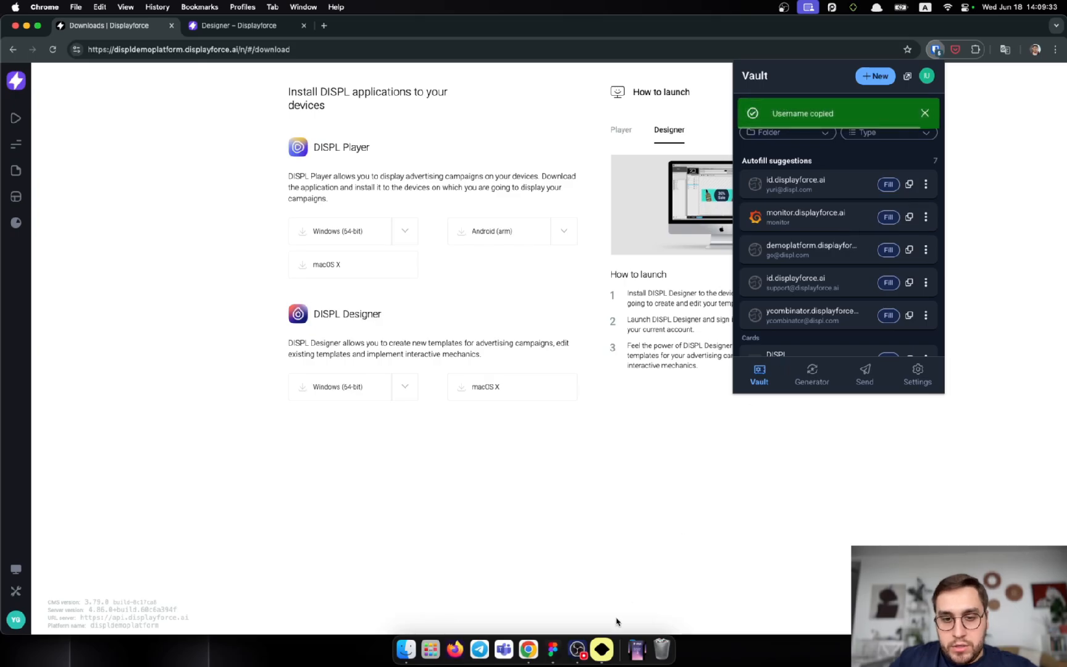
click(602, 649)
click(654, 307)
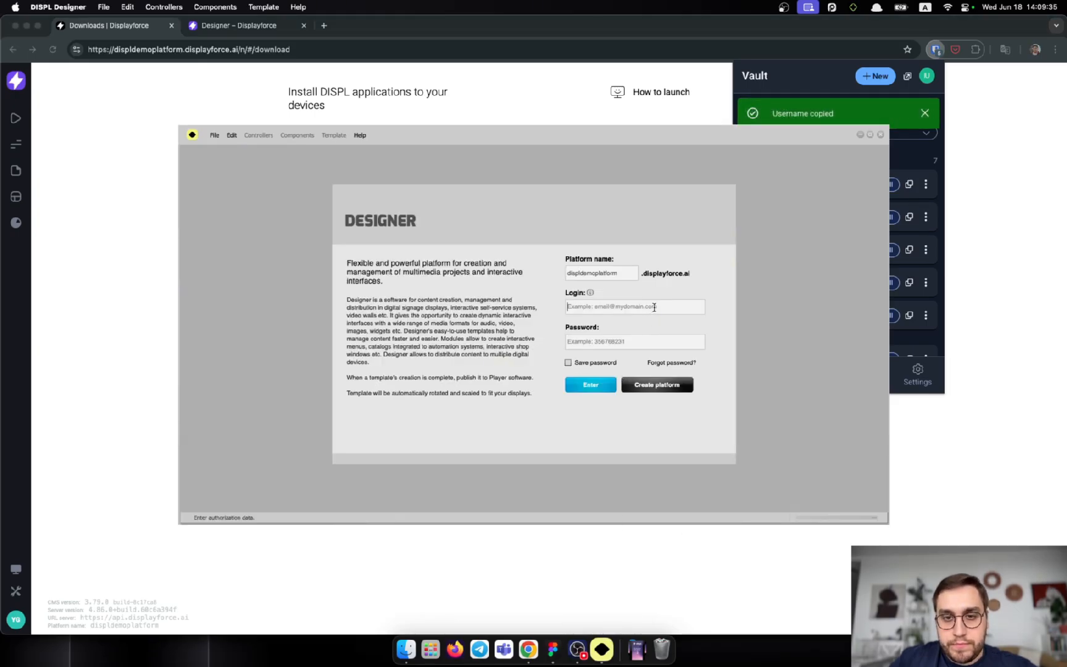
key(super+v)
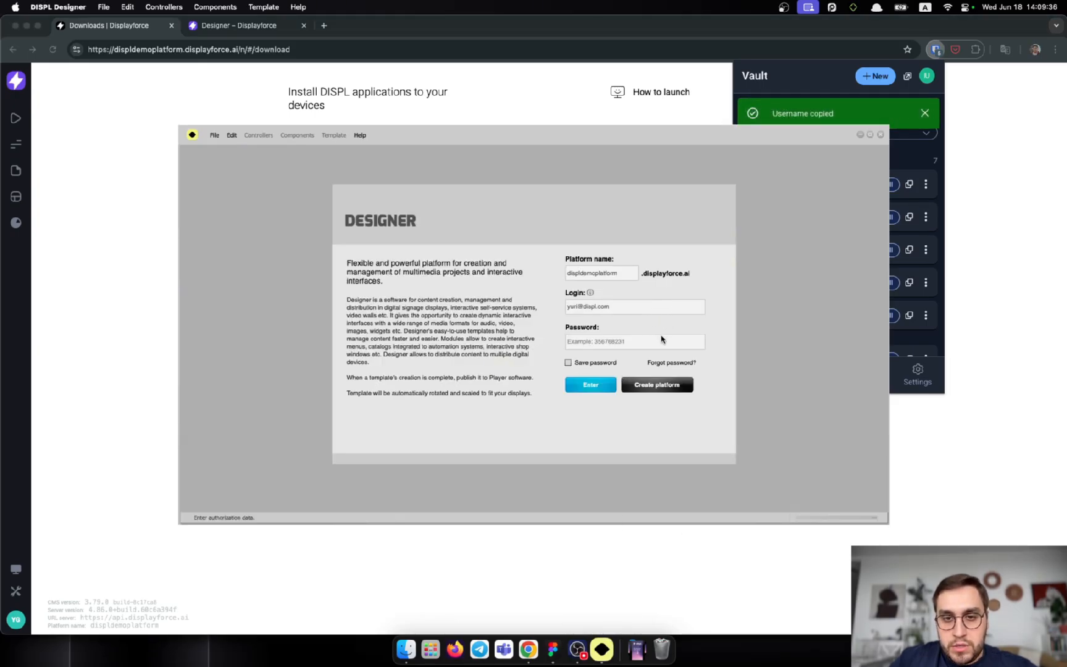
Copy the account password from the vault into DISPL Designer's Password field and sign in with Save password enabled
click(909, 184)
click(909, 184)
click(886, 221)
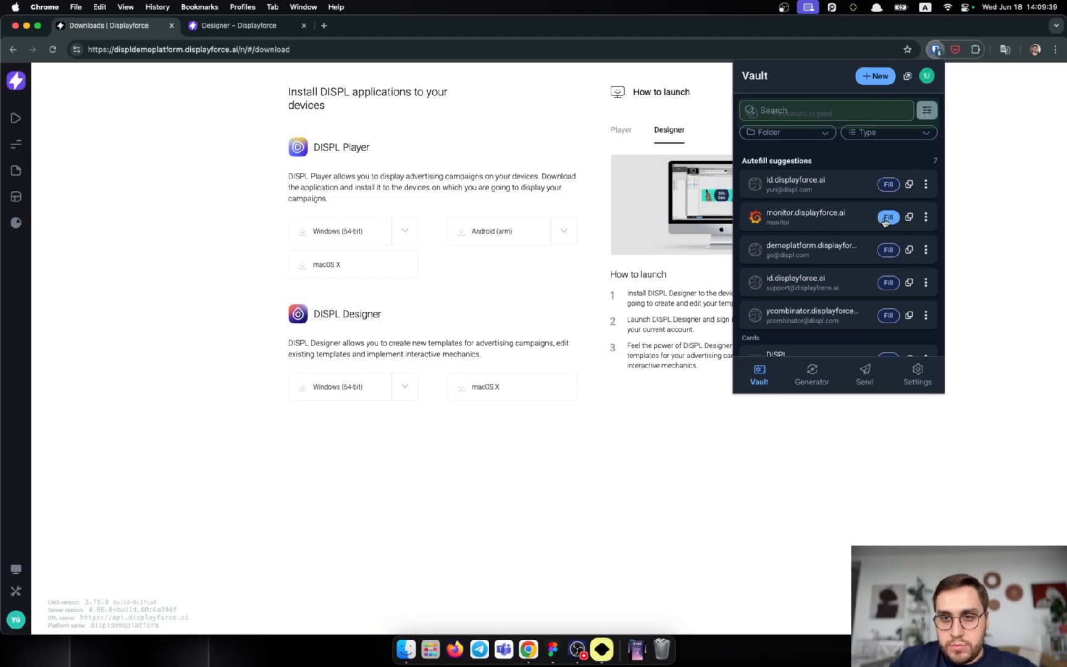
click(602, 649)
click(586, 340)
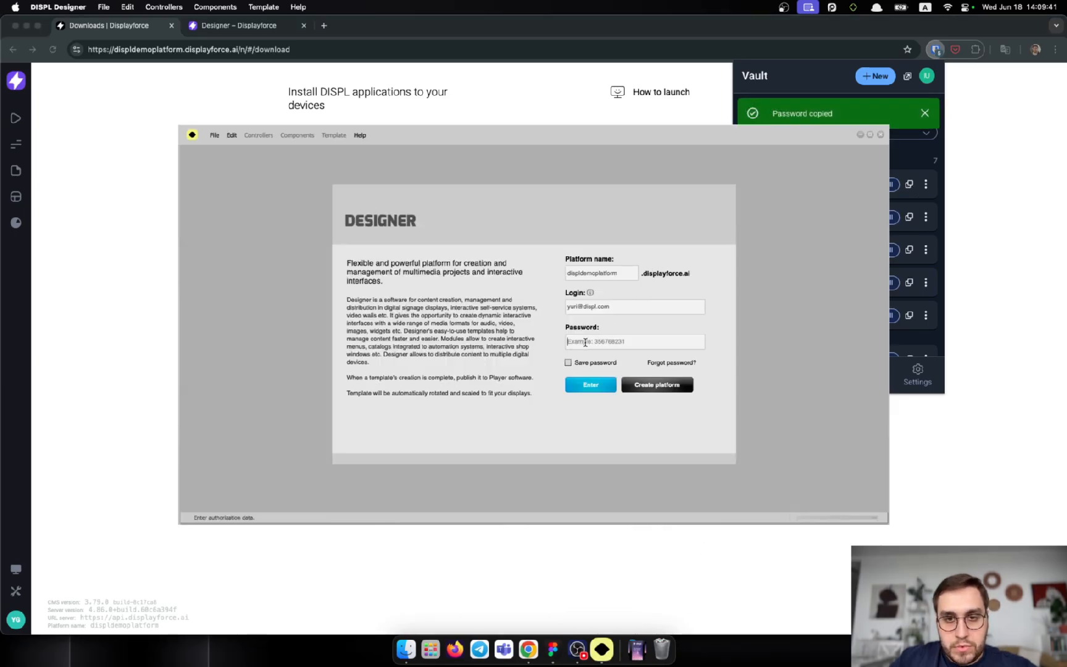
key(super+v)
click(569, 363)
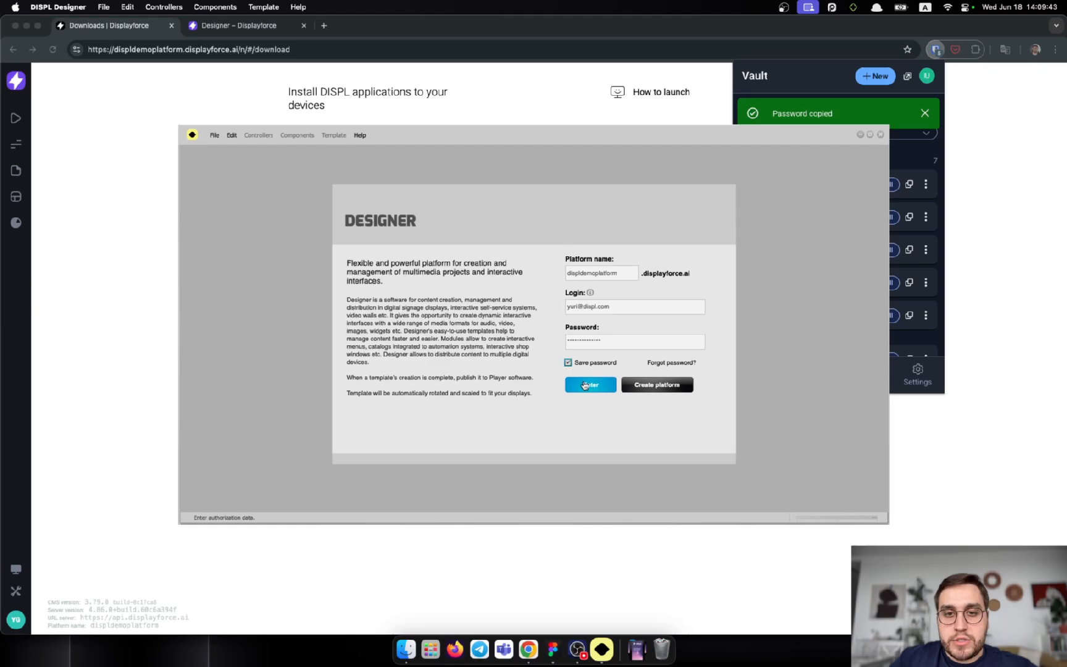
click(582, 383)
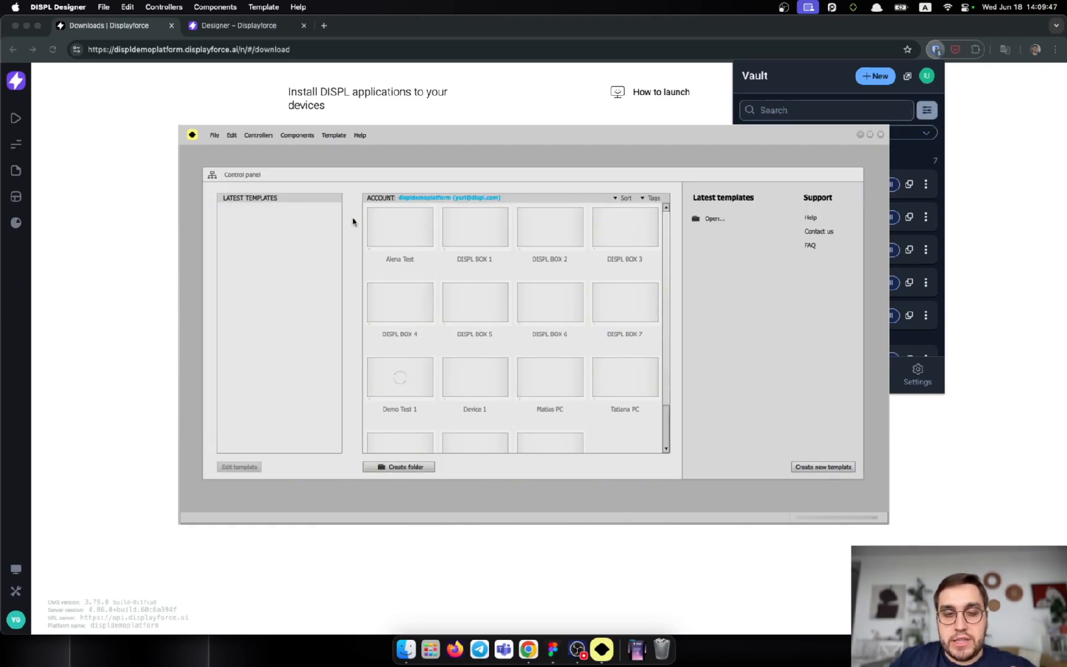
Dismiss the password vault in Chrome, then return to DISPL Designer and maximize its window
click(948, 31)
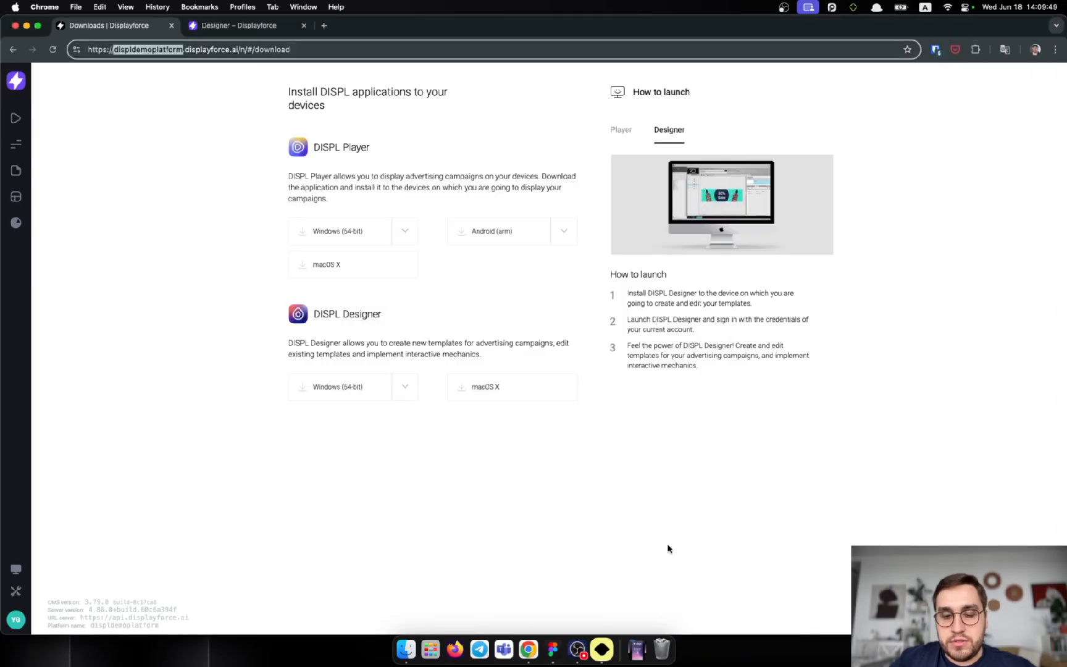
click(602, 648)
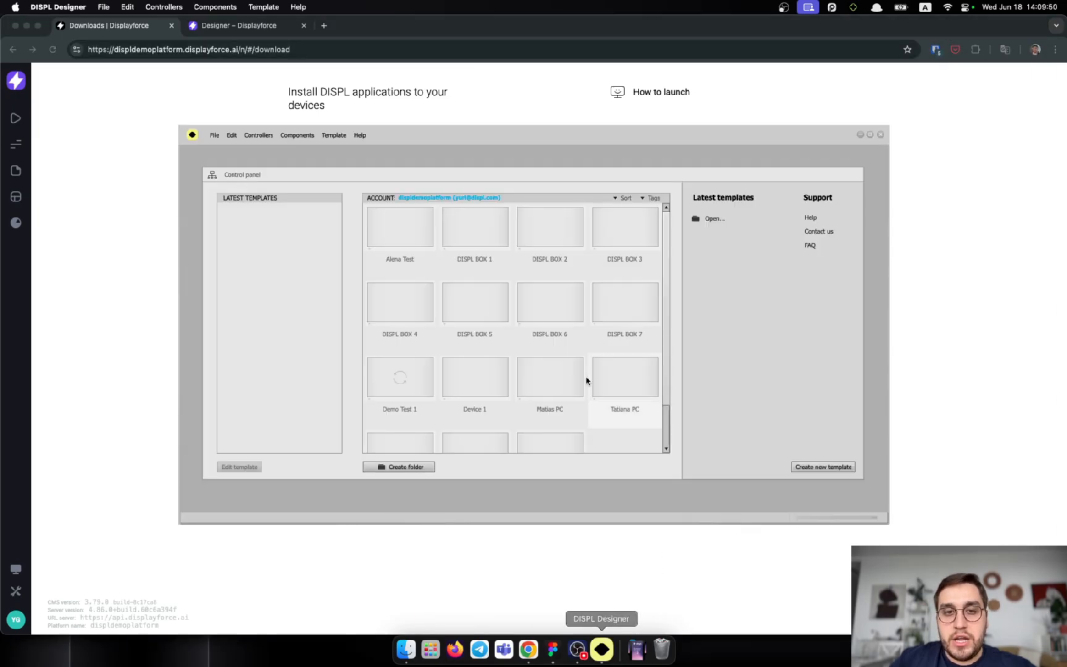
click(361, 136)
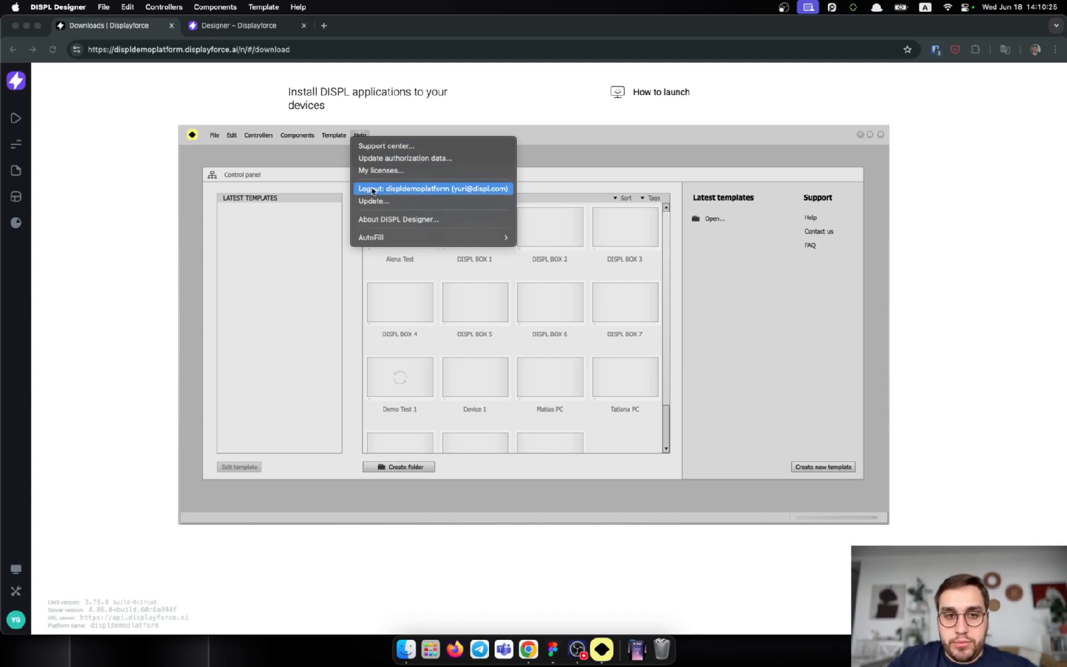
click(313, 221)
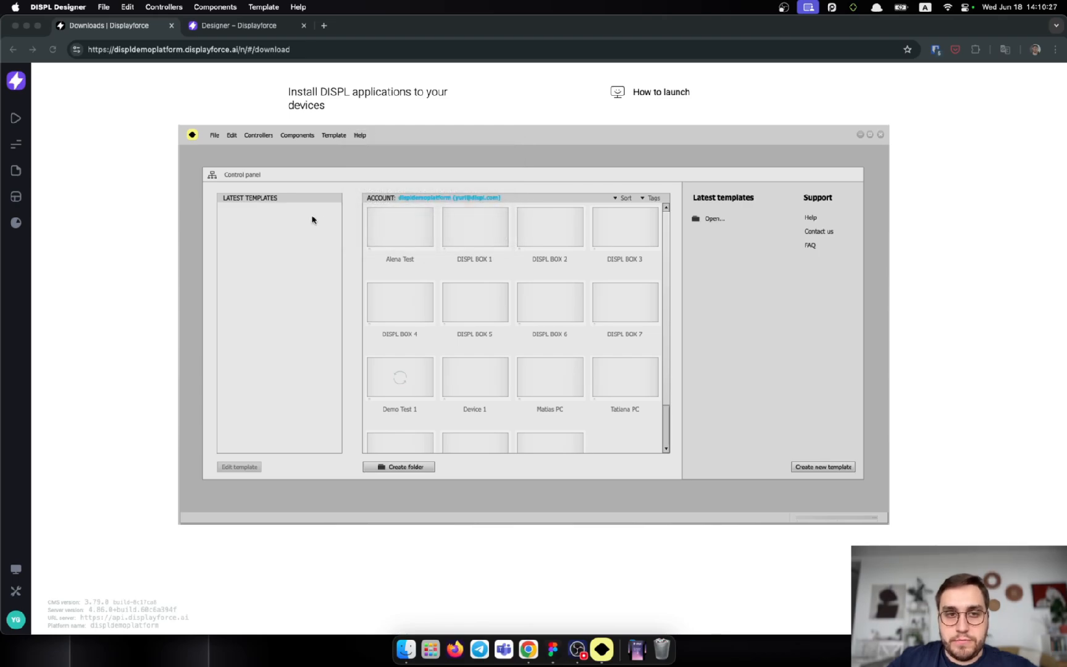
double_click(442, 136)
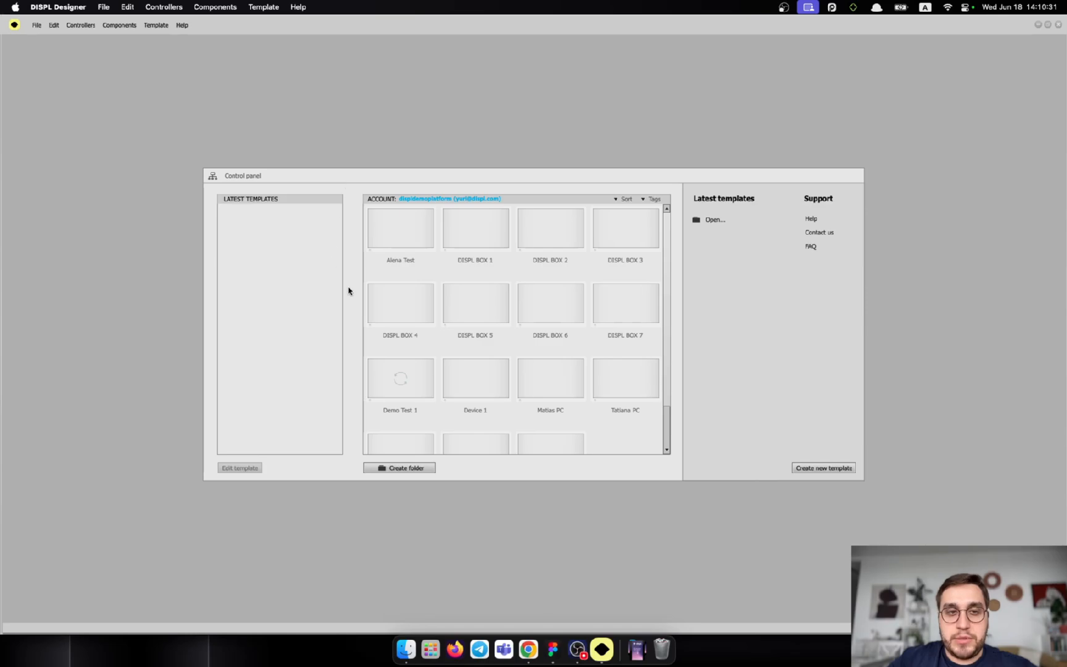
Look through the account's device and template folders in the Control panel
scroll(503, 339, down, 3)
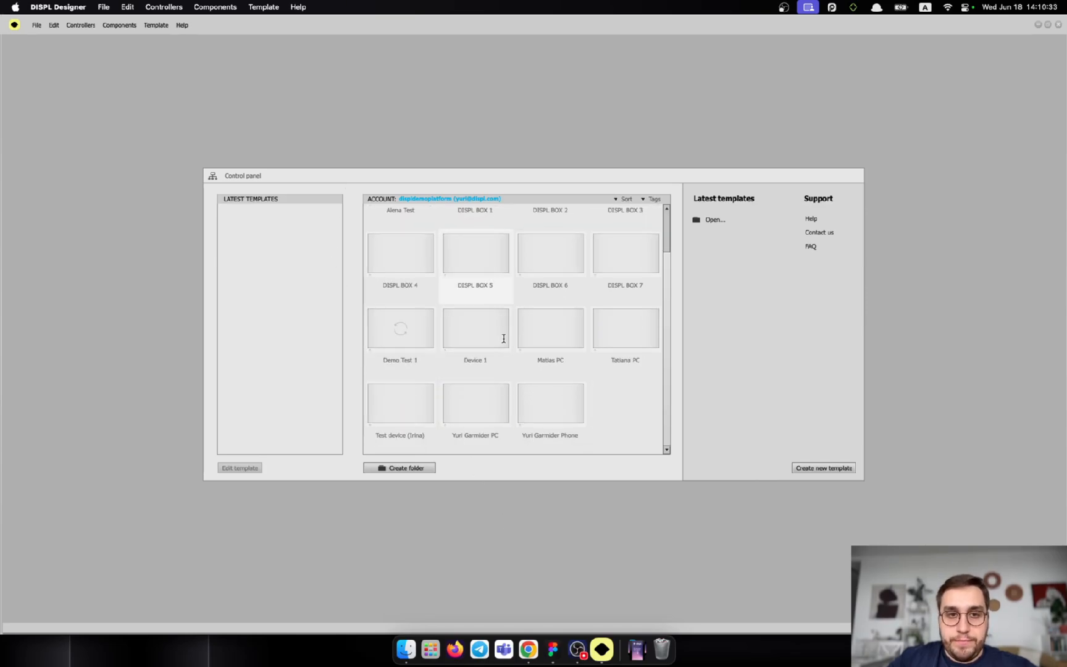
scroll(503, 339, up, 3)
scroll(504, 339, down, 3)
scroll(503, 339, up, 3)
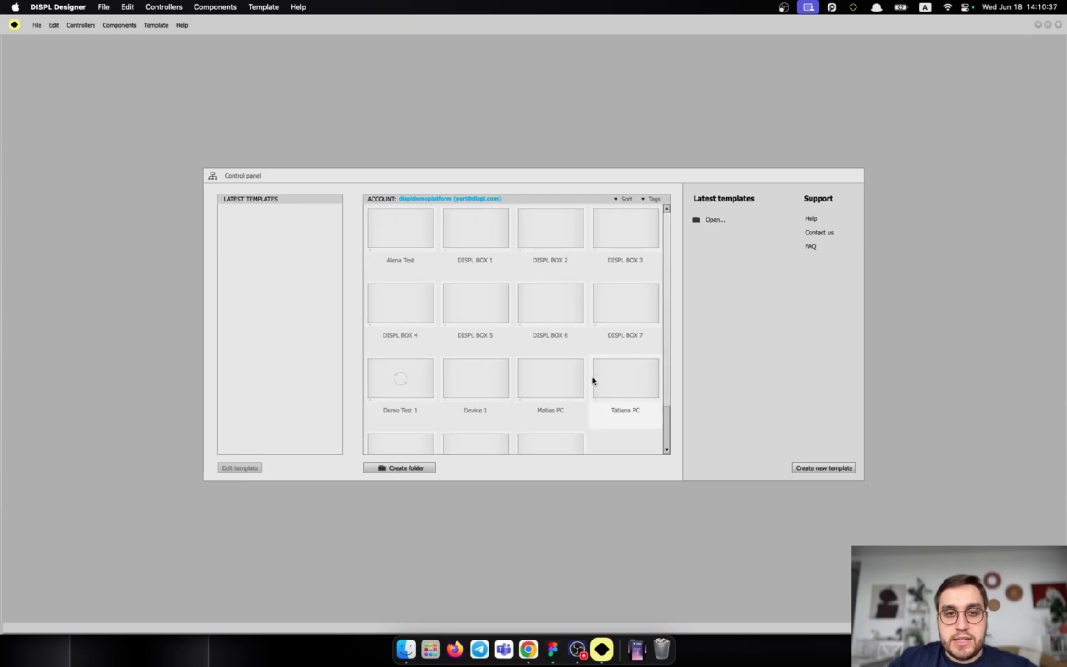
scroll(575, 357, down, 2)
scroll(565, 396, up, 2)
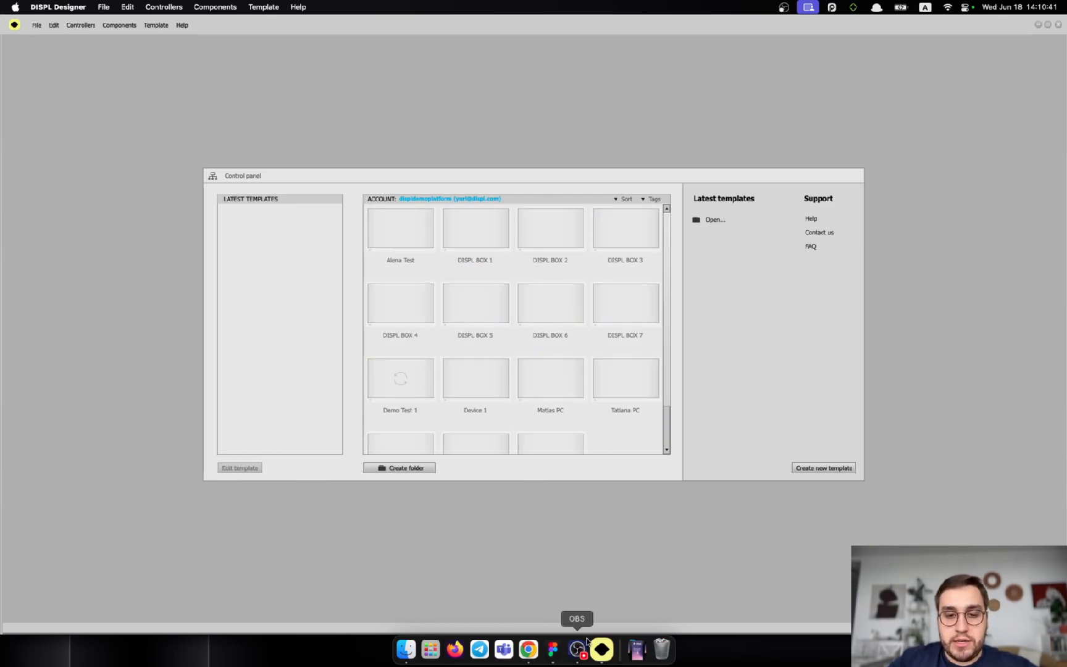
Switch to Chrome and open the gallery of ready-made templates on the DISPL platform
click(528, 658)
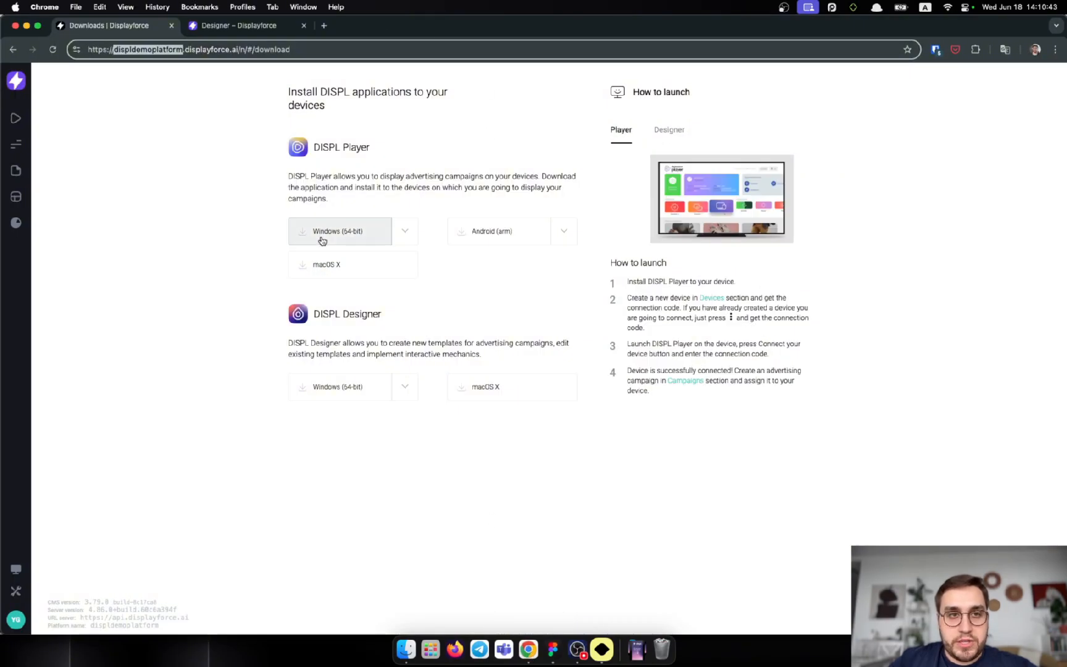
click(16, 198)
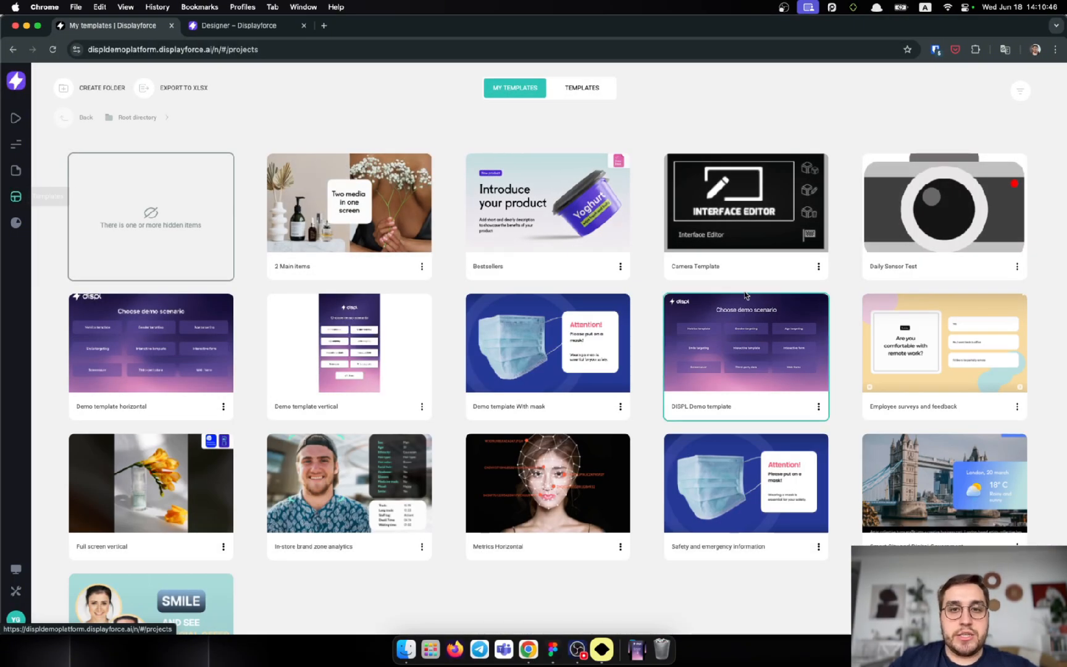
click(584, 89)
Examine the ready-made templates in the gallery, from 2 Main items through Targeting vertical
scroll(655, 333, down, 20)
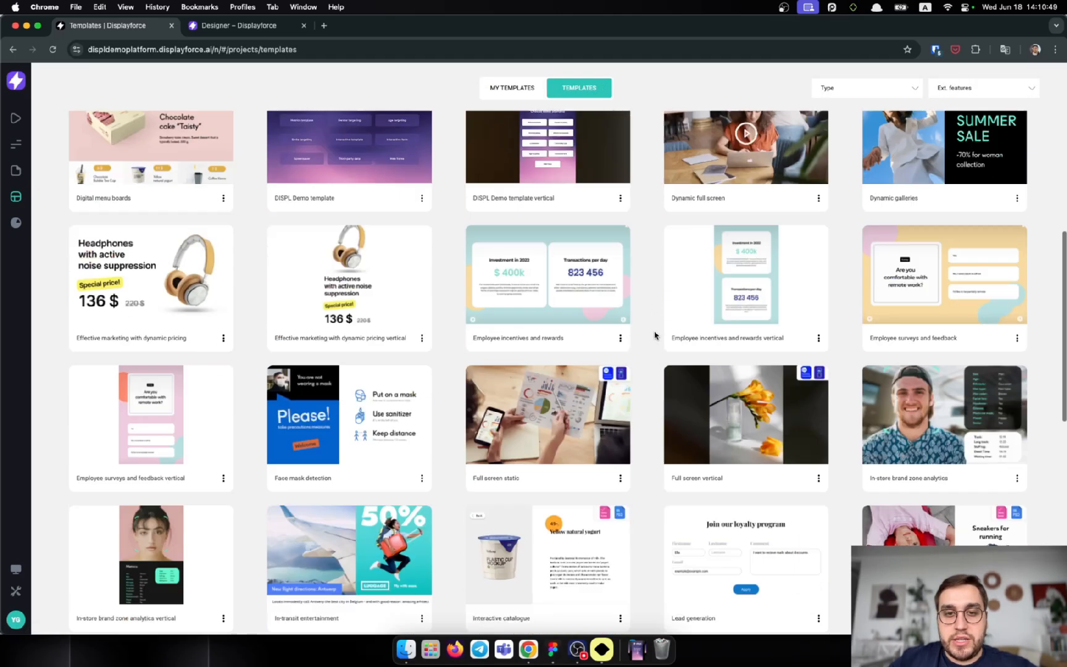
scroll(655, 334, up, 5)
scroll(655, 335, up, 10)
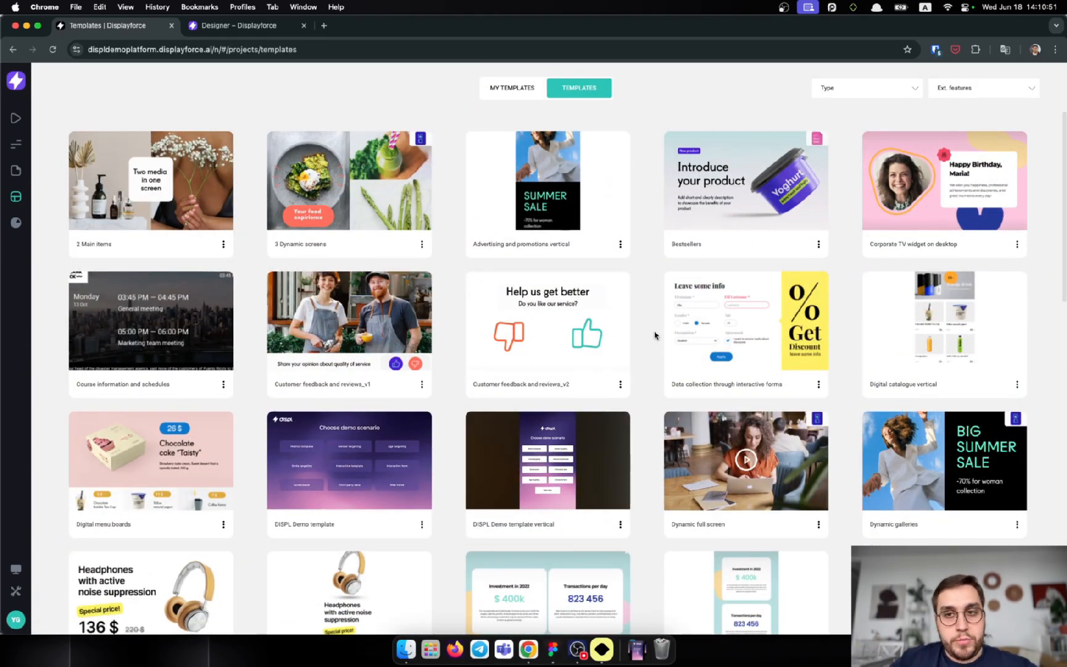
scroll(655, 336, down, 5)
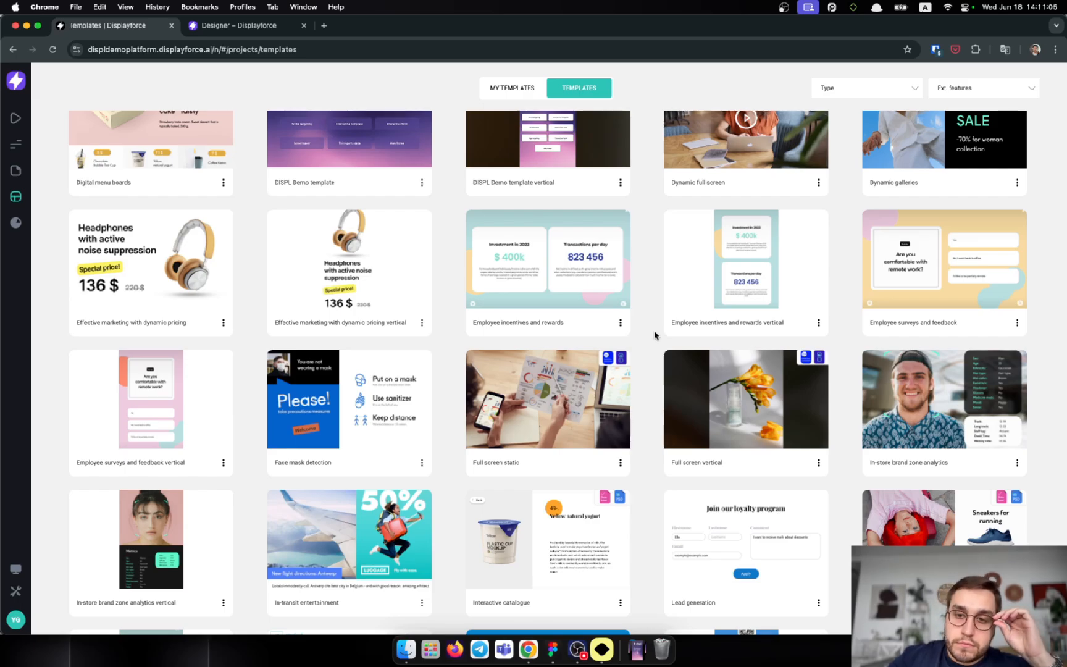
scroll(654, 335, up, 5)
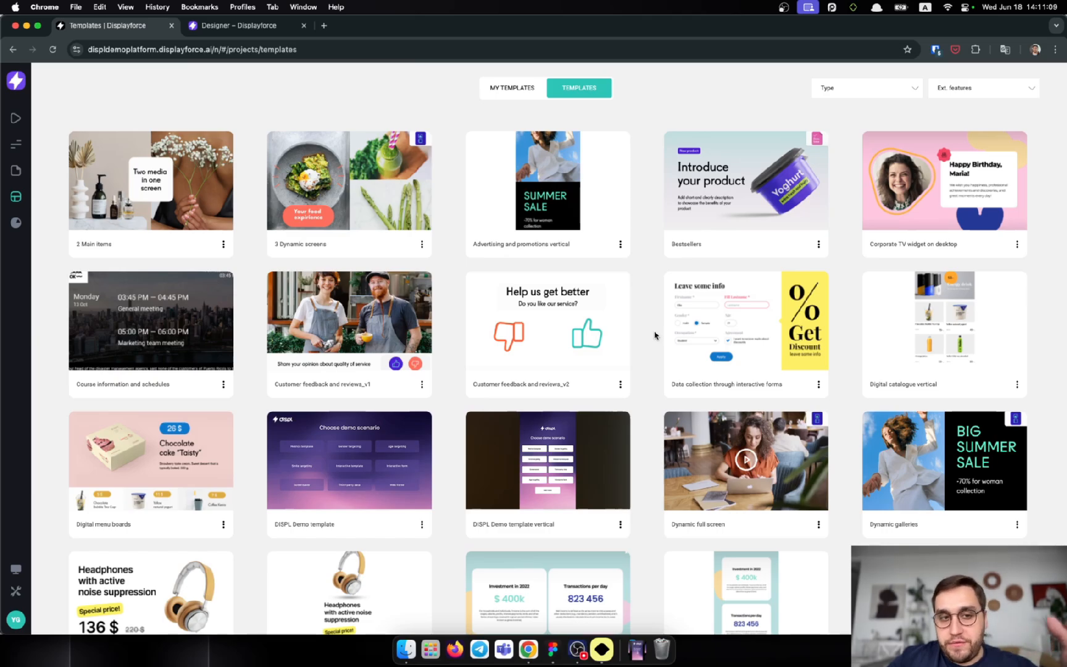
scroll(655, 336, down, 2)
scroll(654, 336, down, 15)
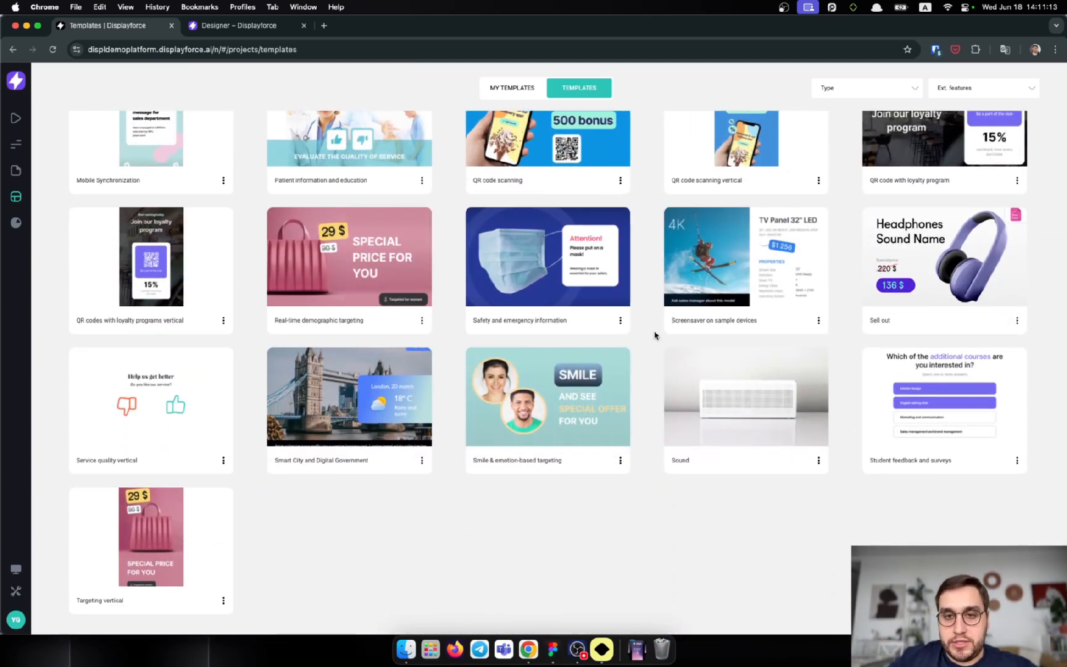
scroll(655, 335, up, 4)
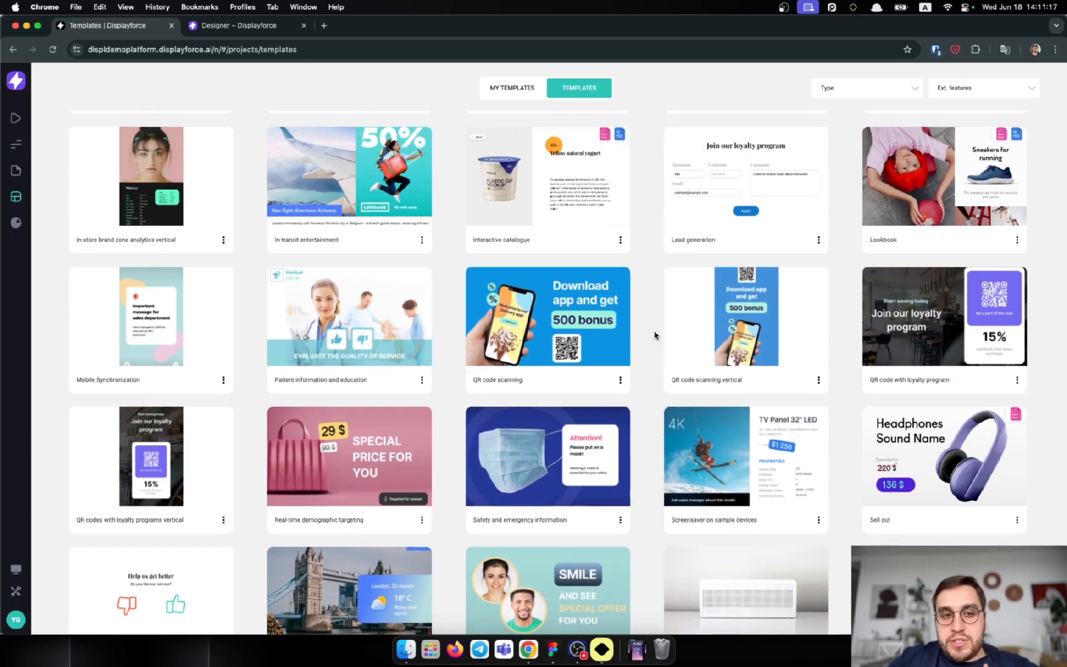
scroll(654, 335, up, 12)
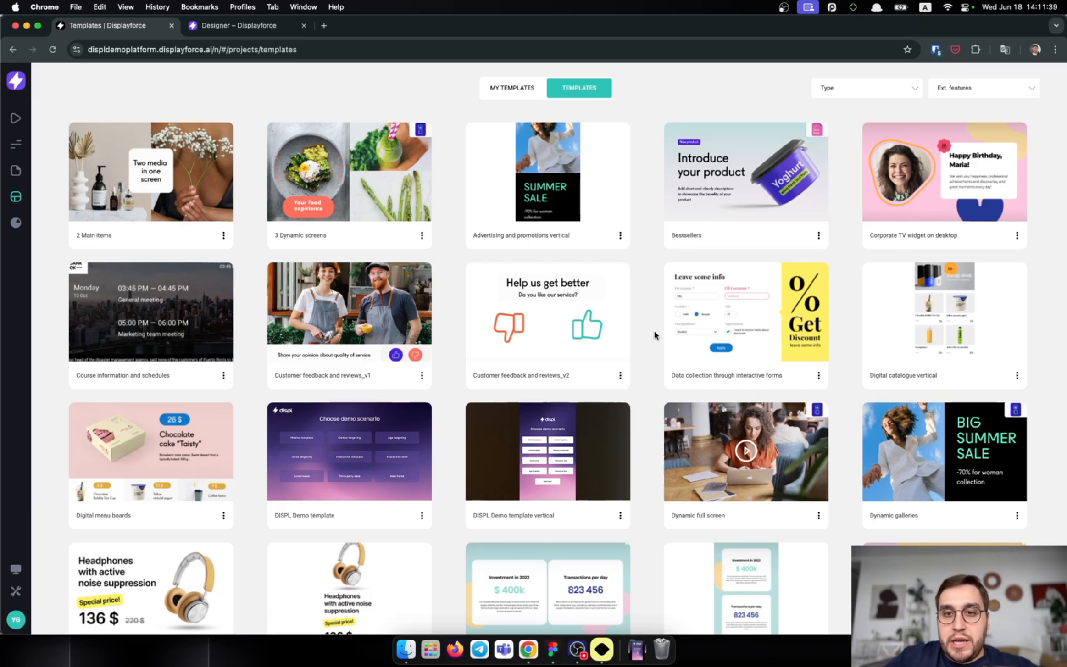
scroll(655, 335, down, 10)
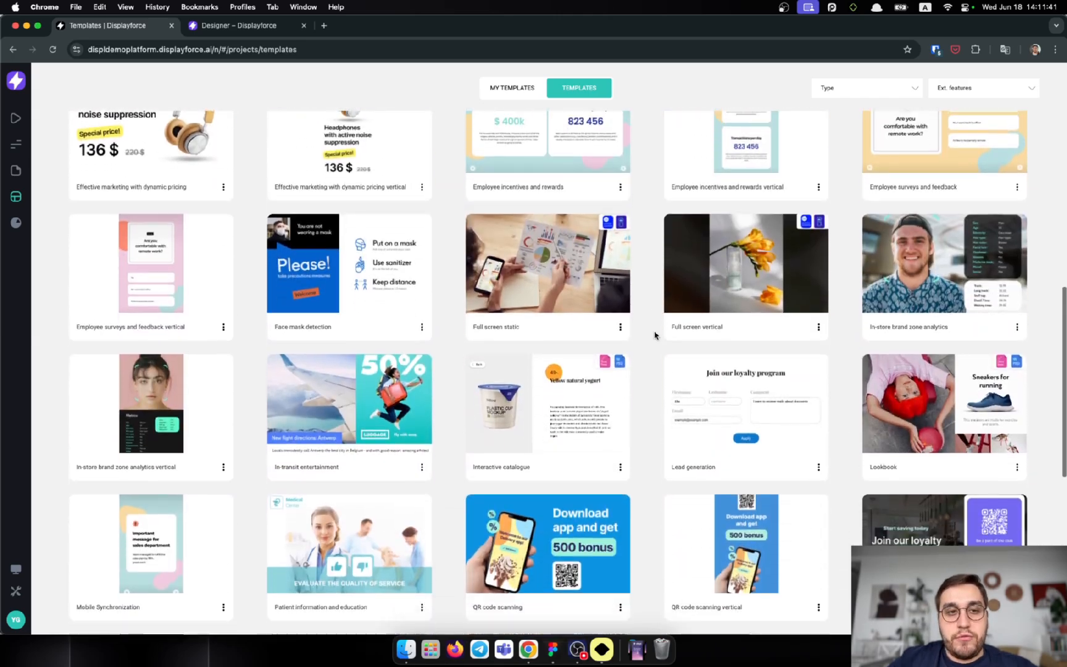
Launch the demo of the QR code scanning vertical template on the account owner's PC device
scroll(655, 335, down, 2)
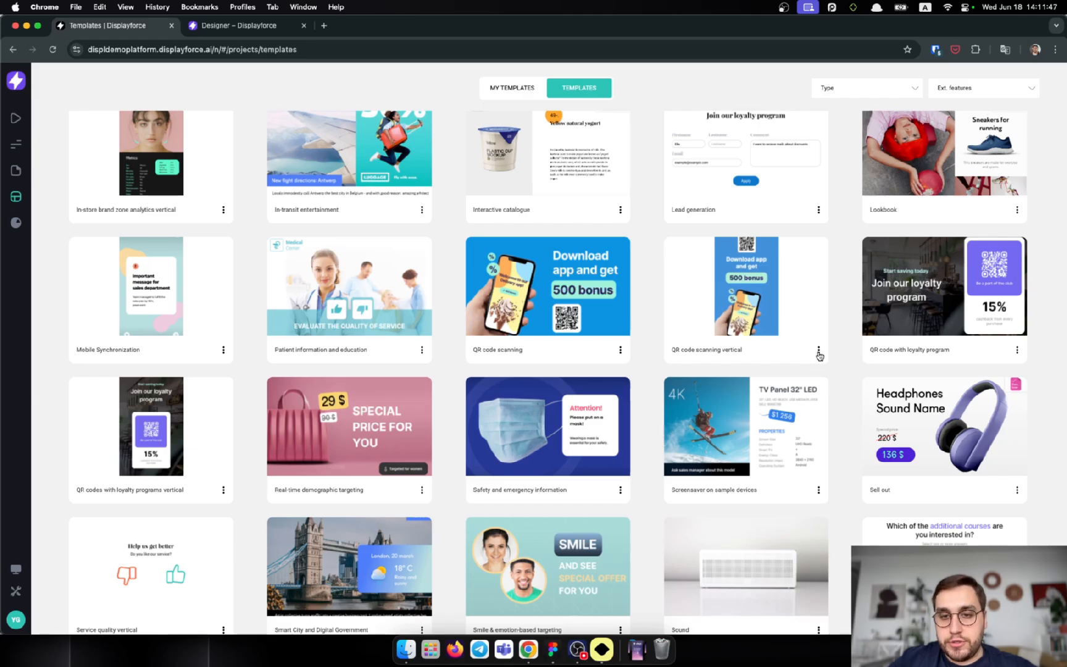
click(818, 351)
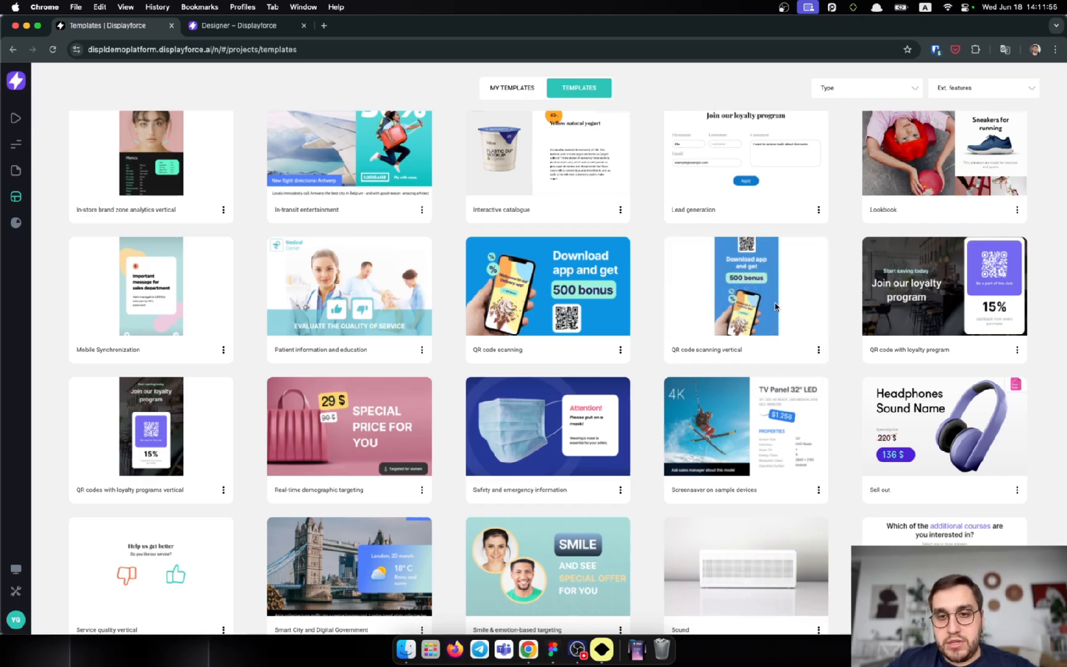
click(819, 350)
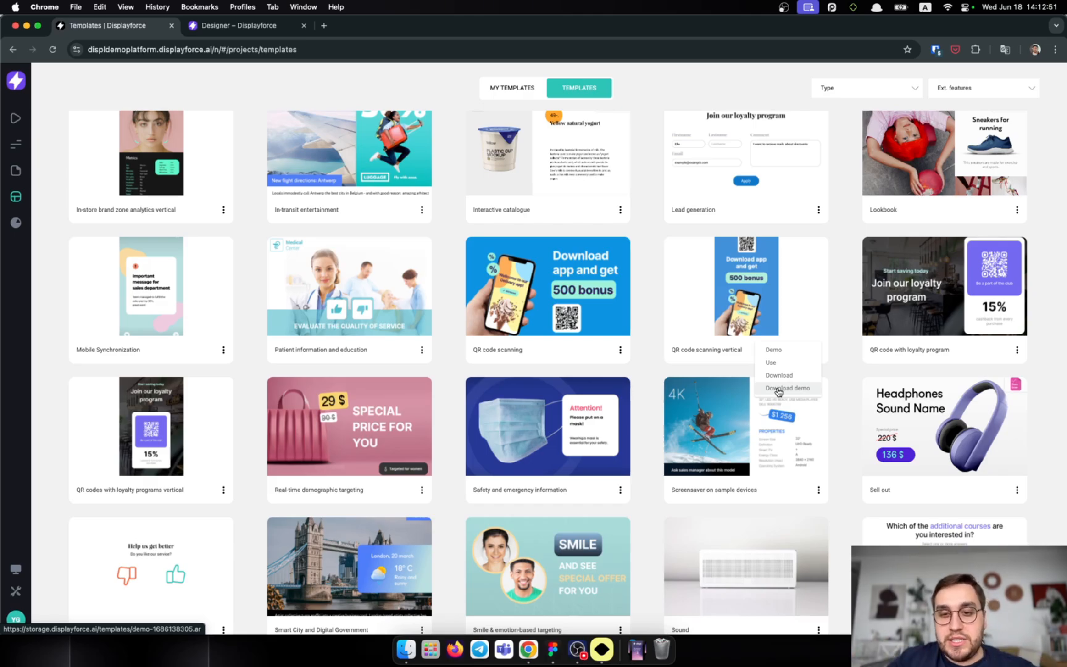
click(786, 350)
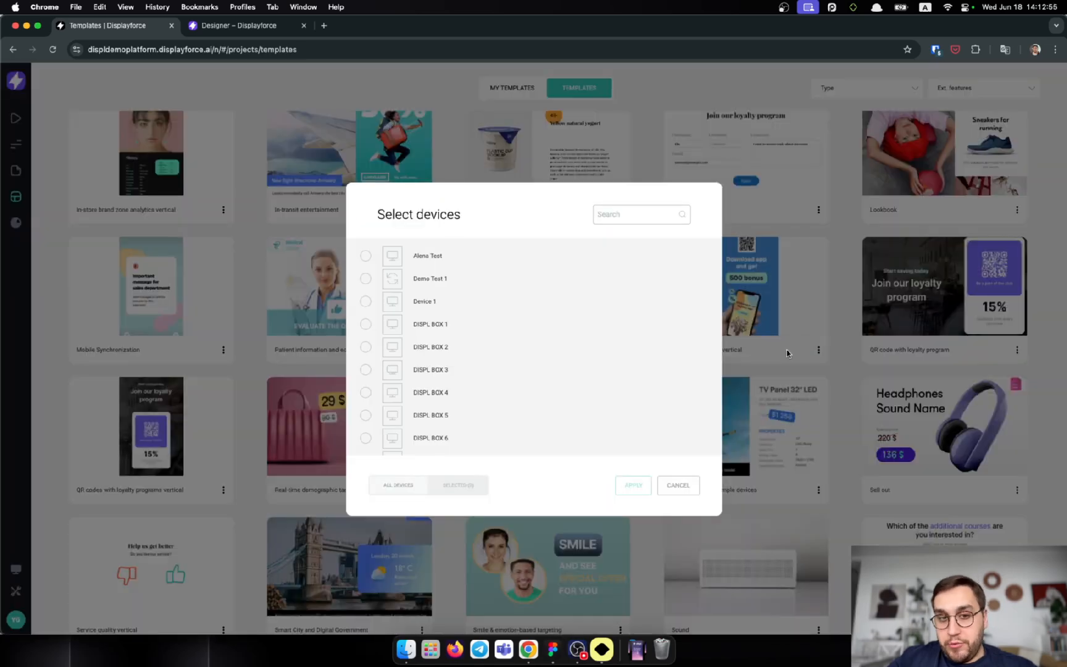
scroll(413, 367, down, 5)
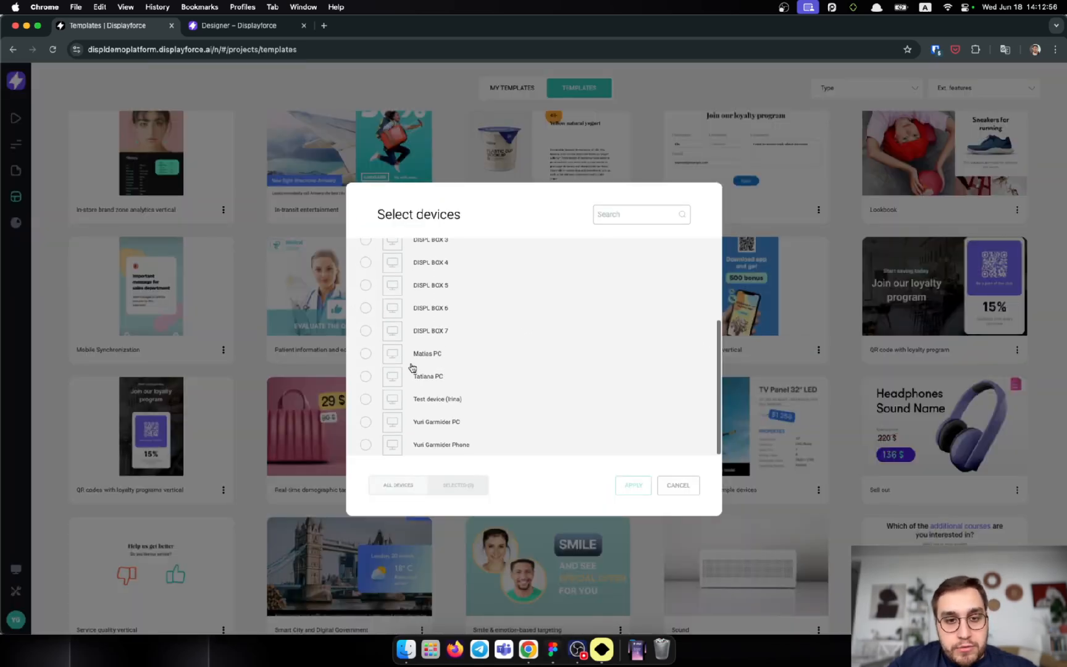
click(366, 422)
click(628, 484)
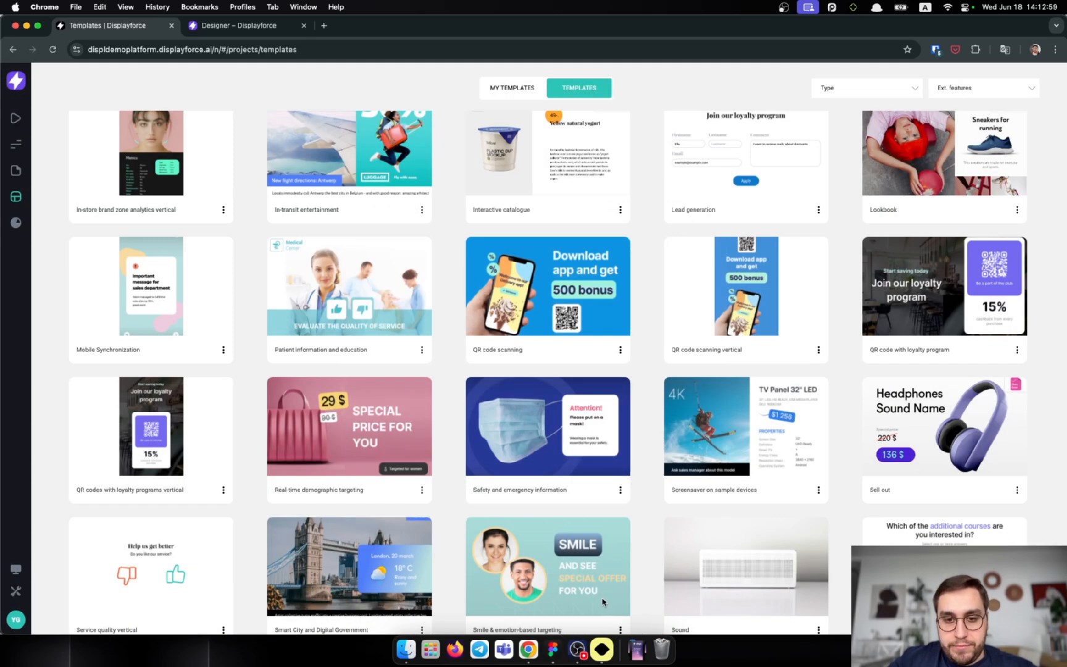
Open DISPL Player to view the demo playing full screen, then escape from the project and exit the player
click(431, 649)
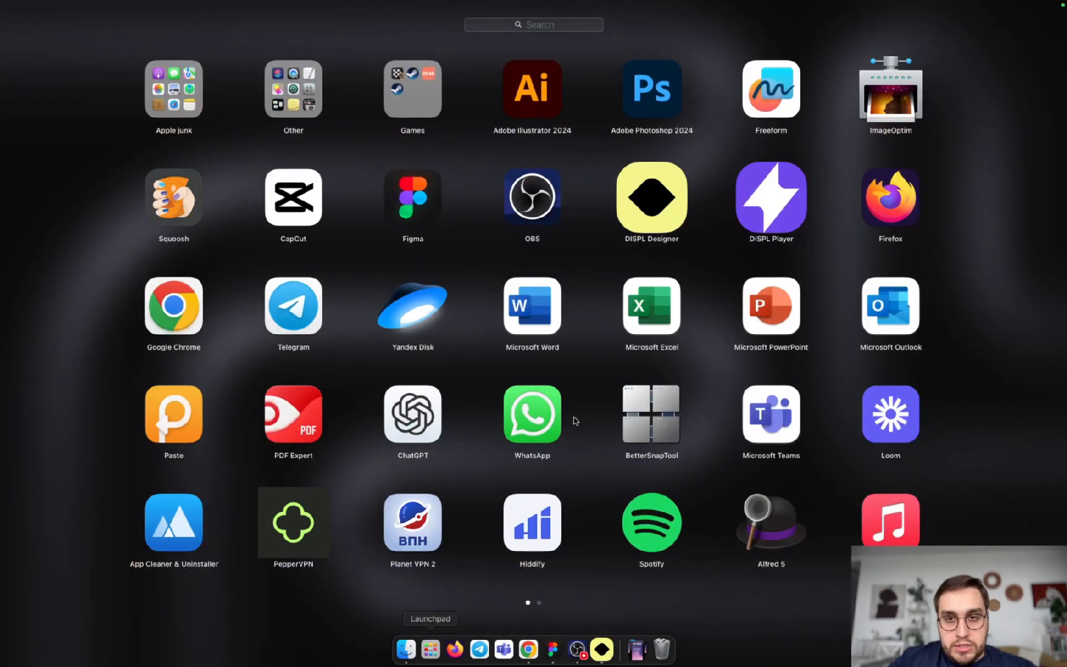
click(783, 218)
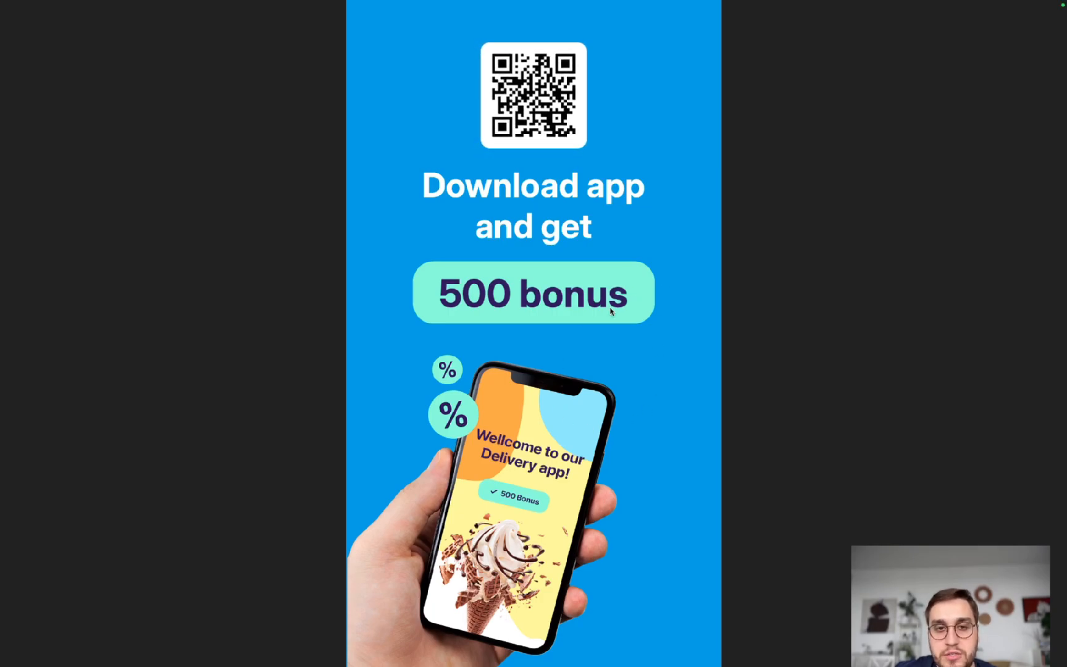
right_click(662, 254)
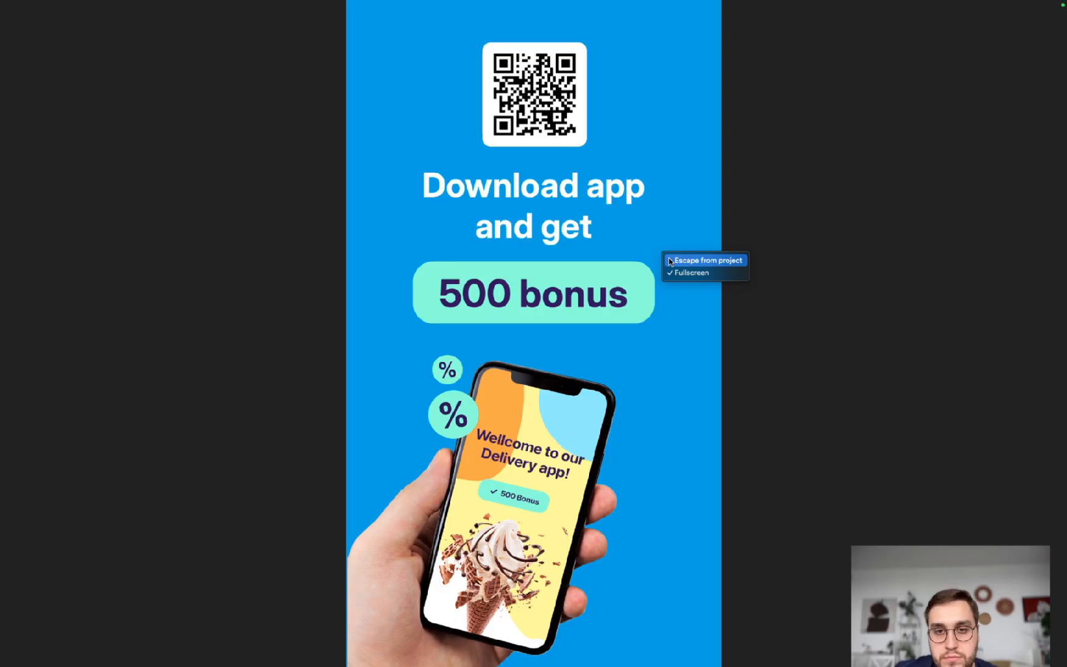
click(679, 260)
click(979, 81)
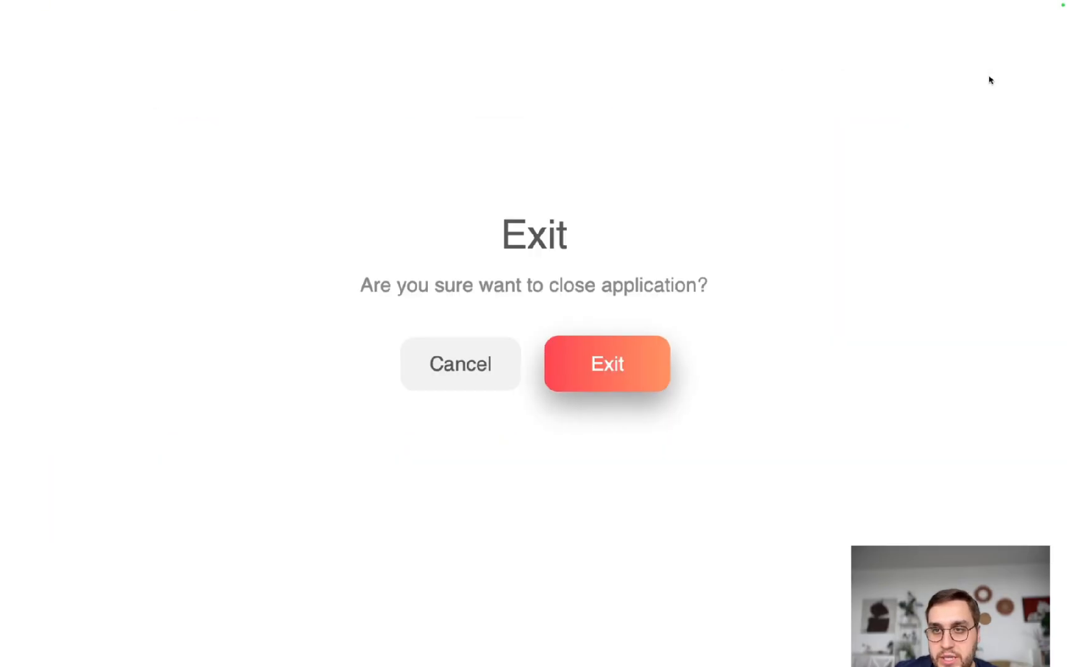
click(644, 370)
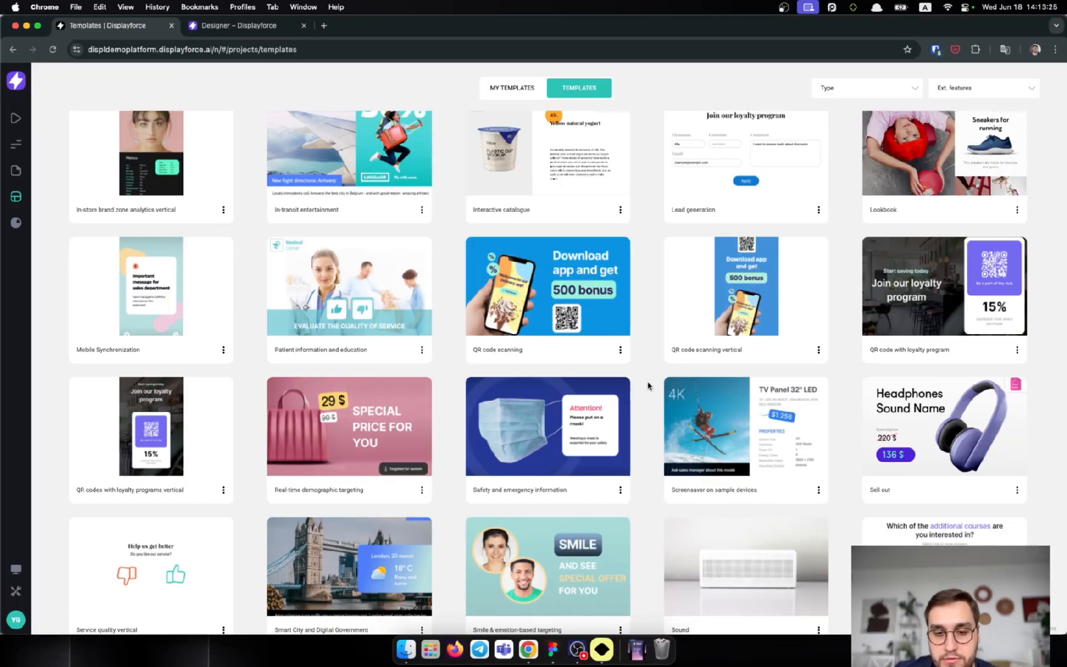
Download the demo of the QR code scanning vertical template and open the downloaded file in DISPL Designer
click(818, 349)
click(807, 393)
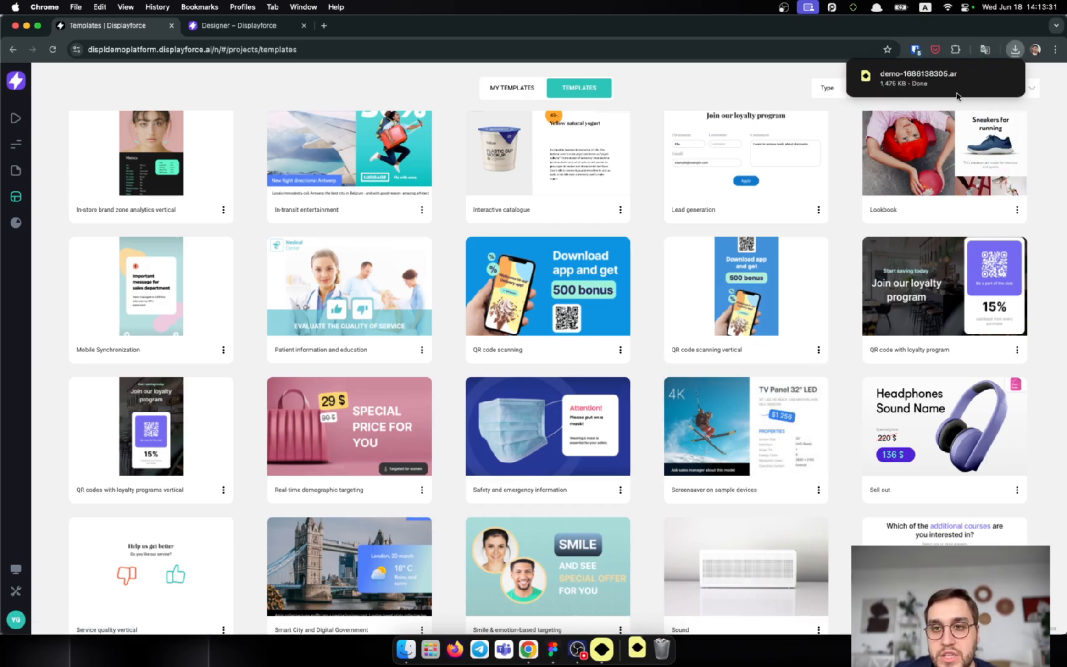
mouse_move(933, 92)
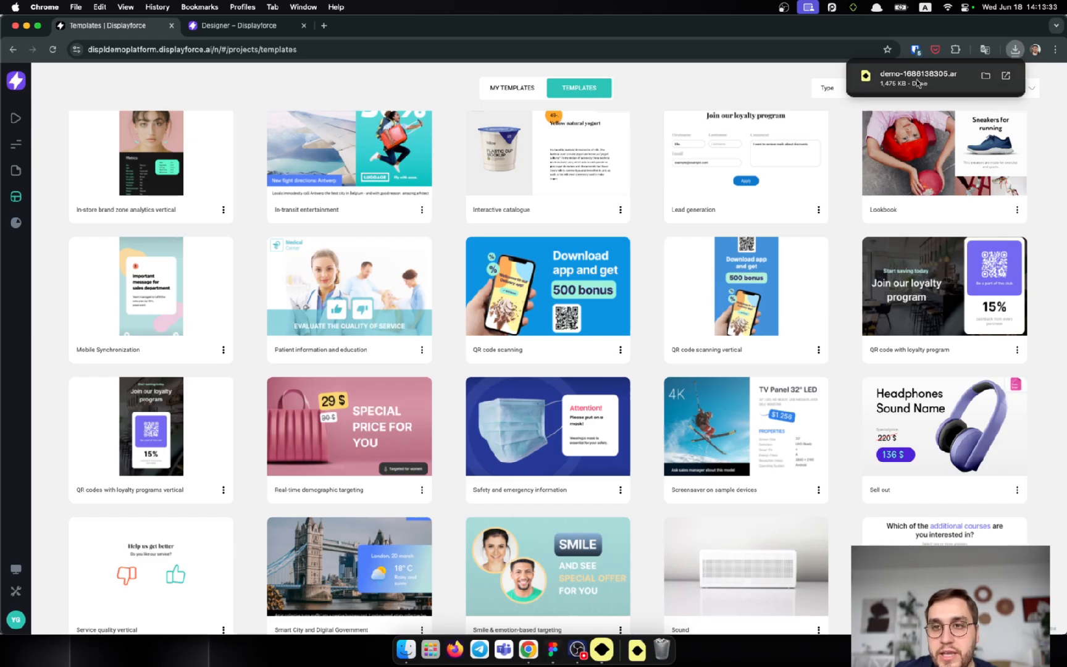
click(877, 83)
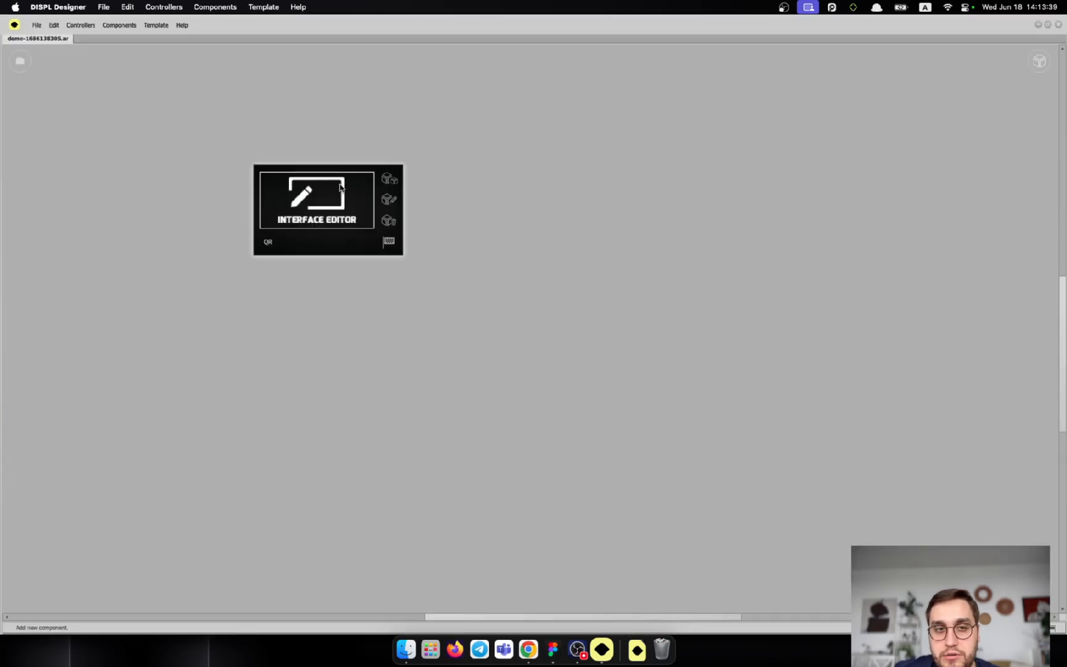
Open the QR component in the Interface Editor and set the alpha of the image 42-copy phone layer to 100
scroll(312, 139, up, 3)
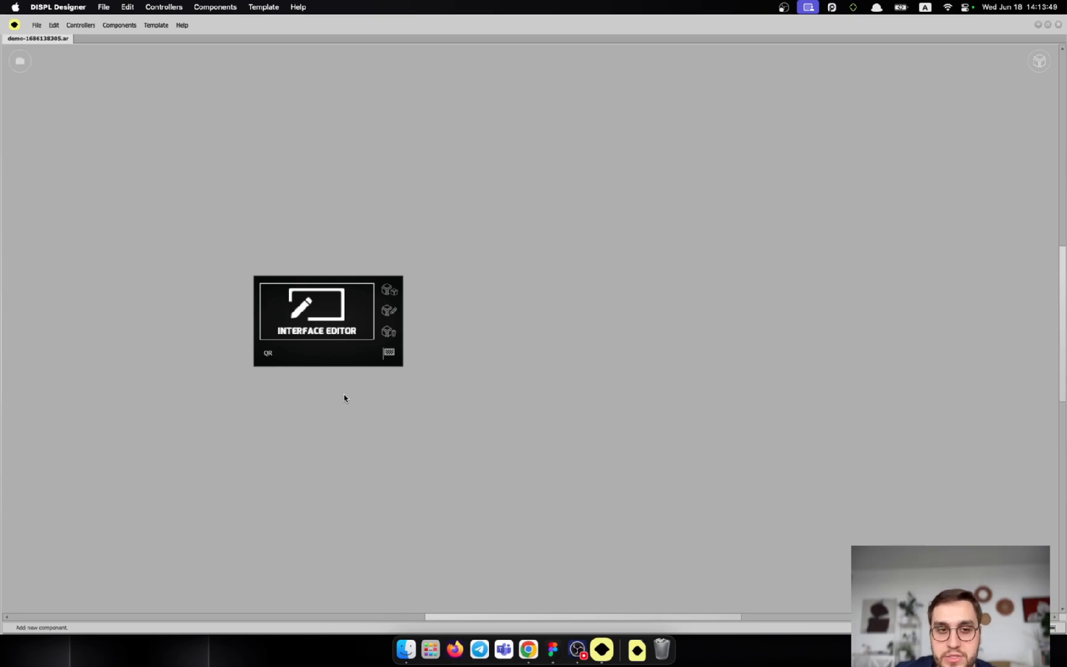
double_click(318, 309)
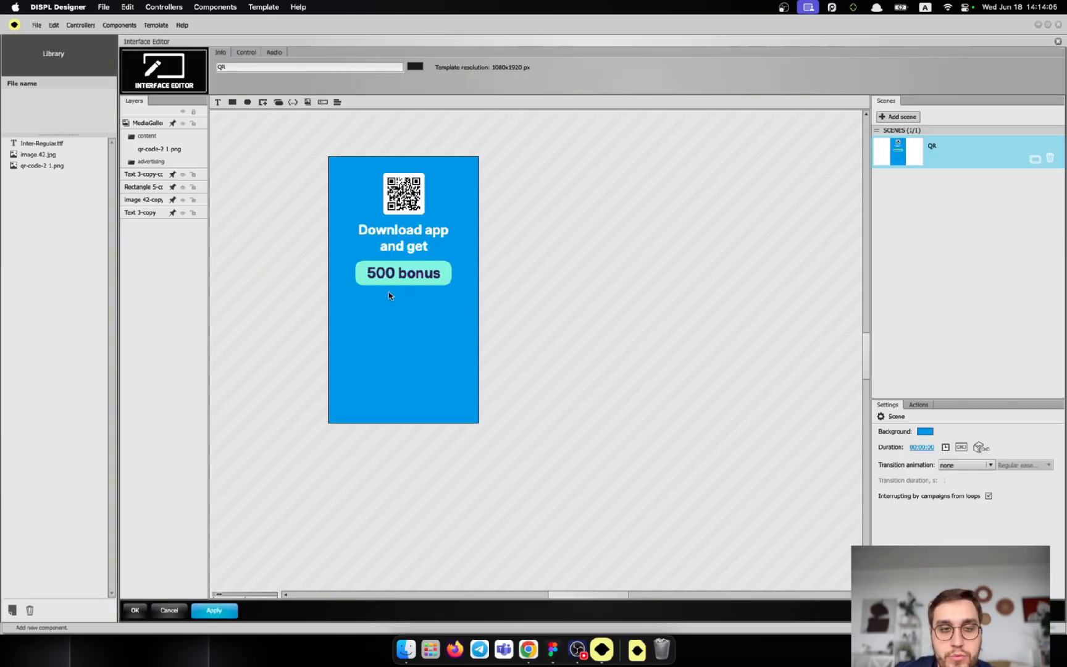
click(403, 341)
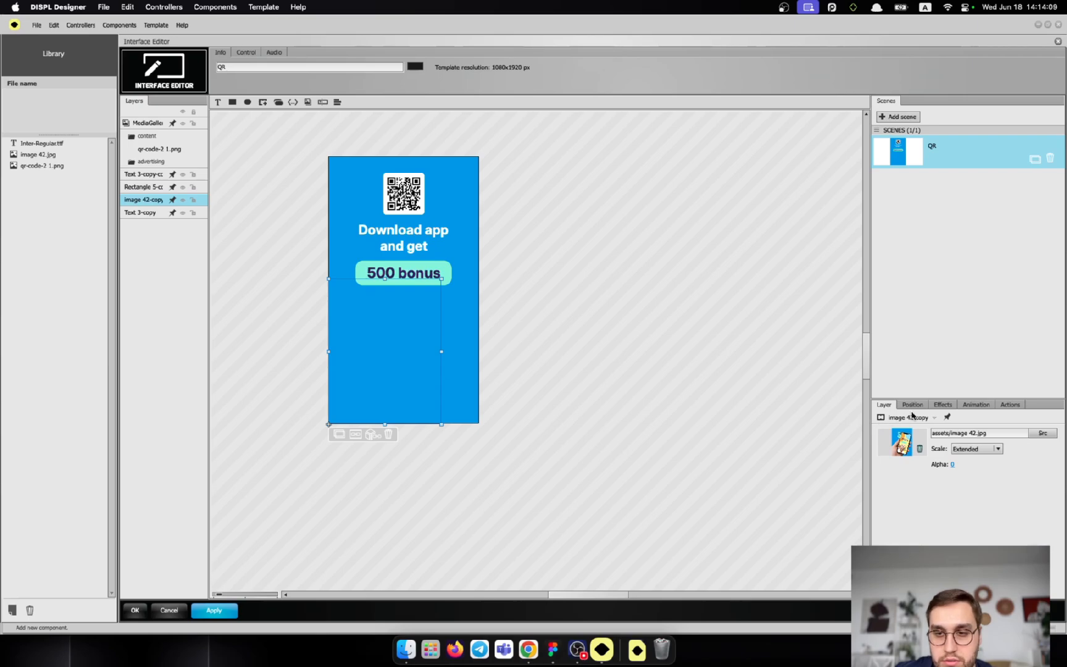
click(953, 464)
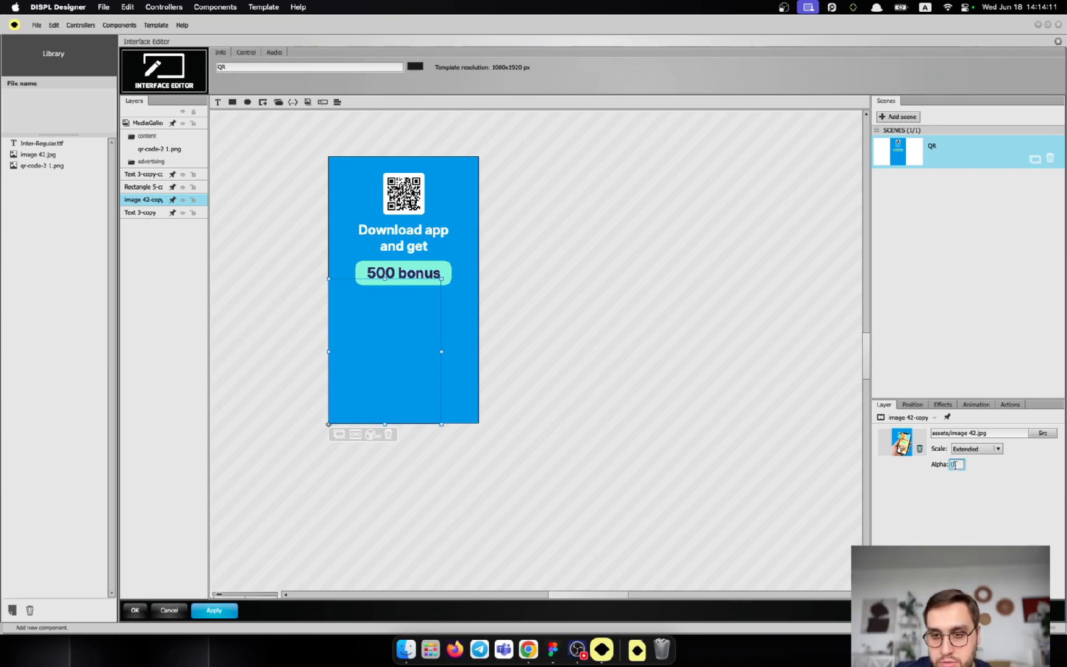
key(BackSpace)
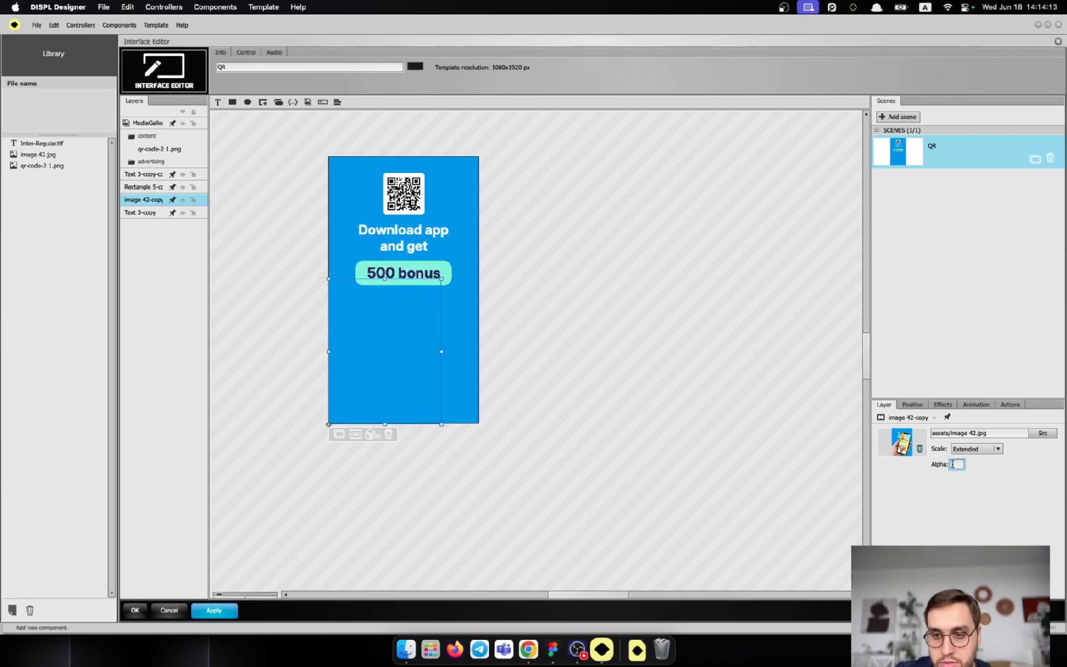
text(100)
key(Return)
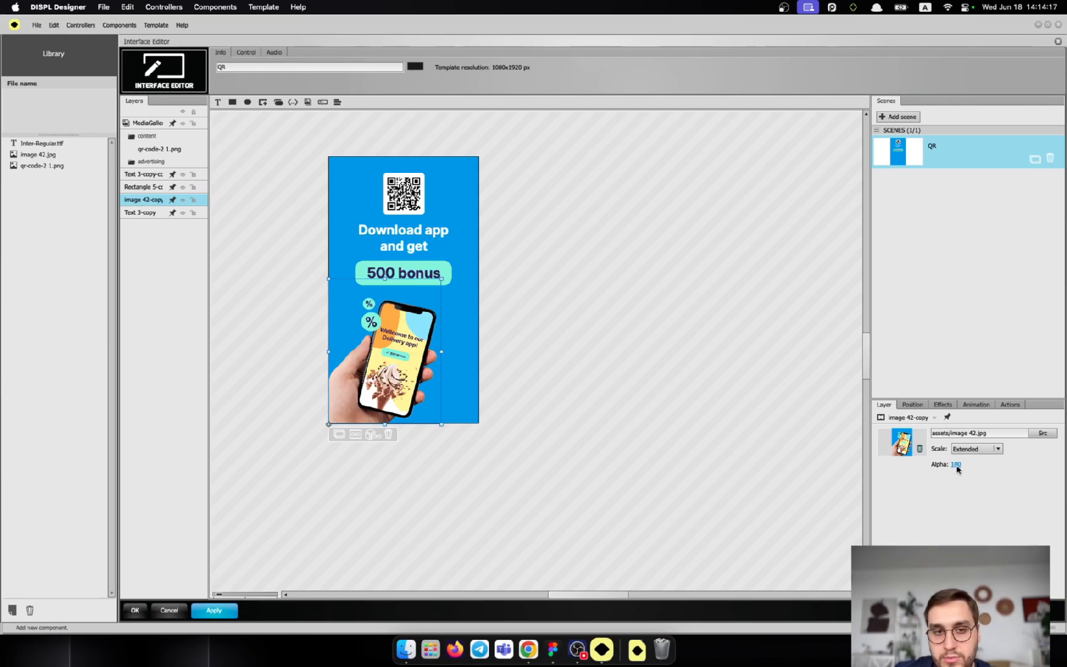
click(559, 375)
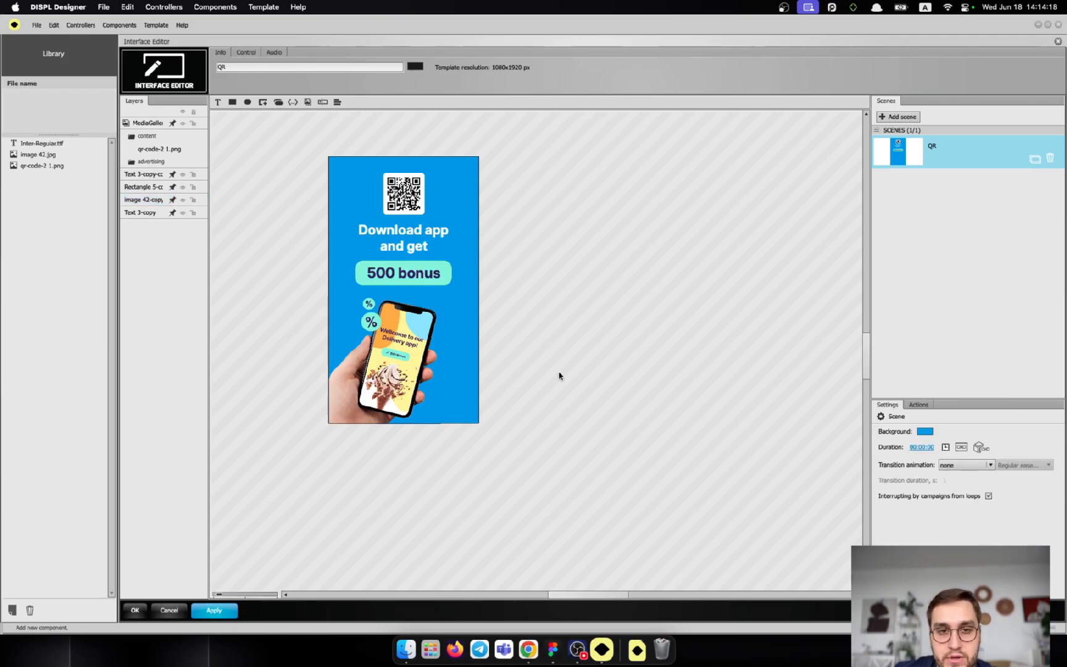
click(409, 368)
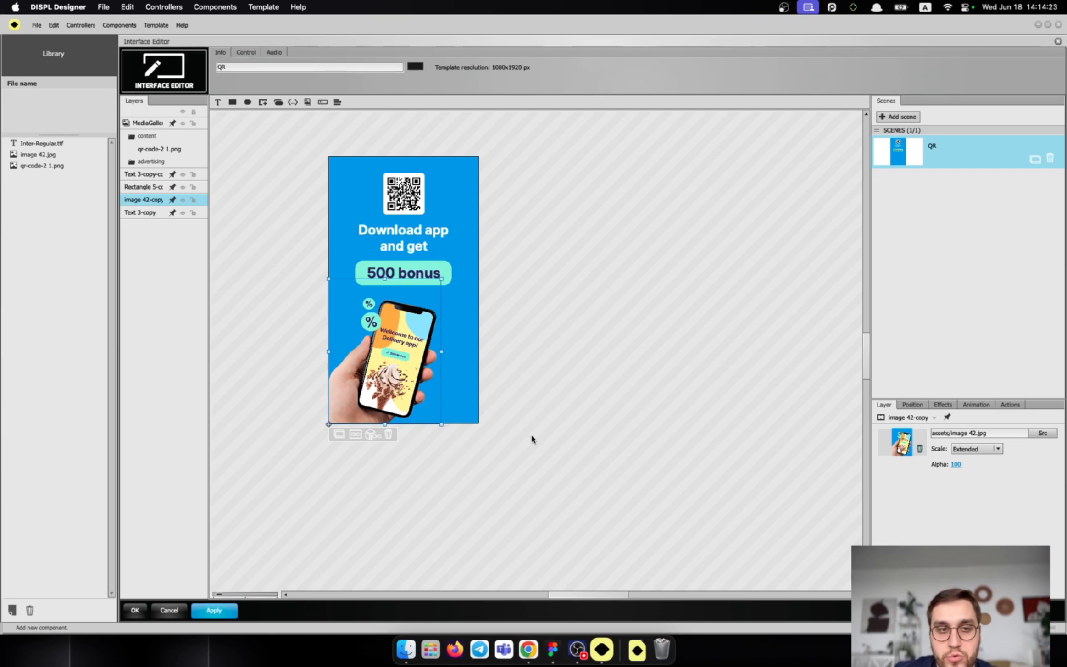
click(556, 333)
click(390, 340)
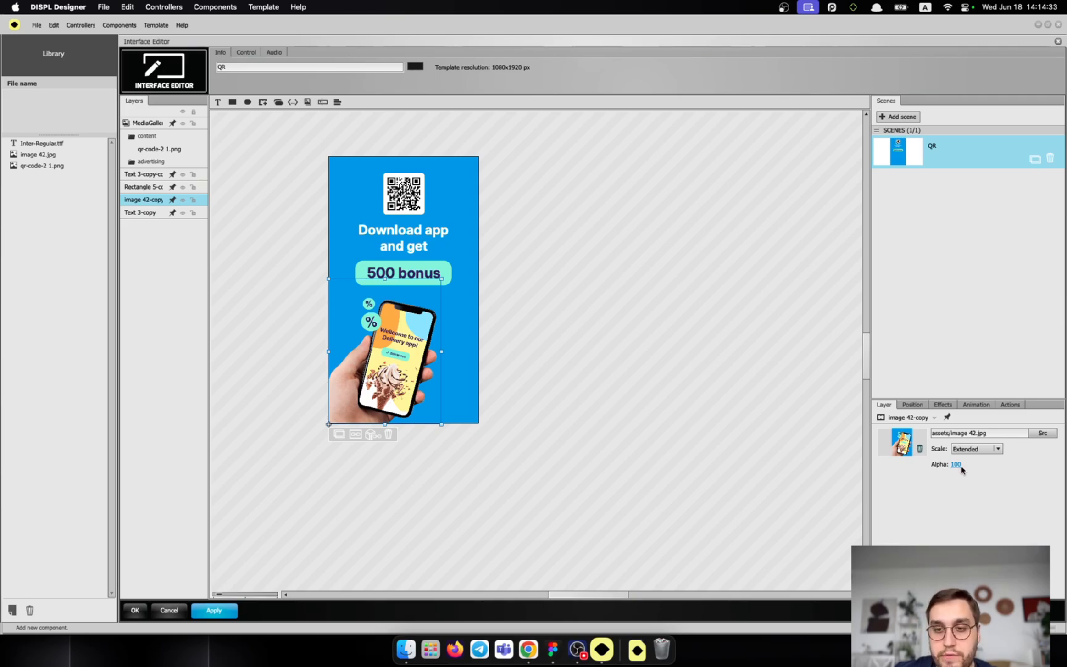
click(660, 344)
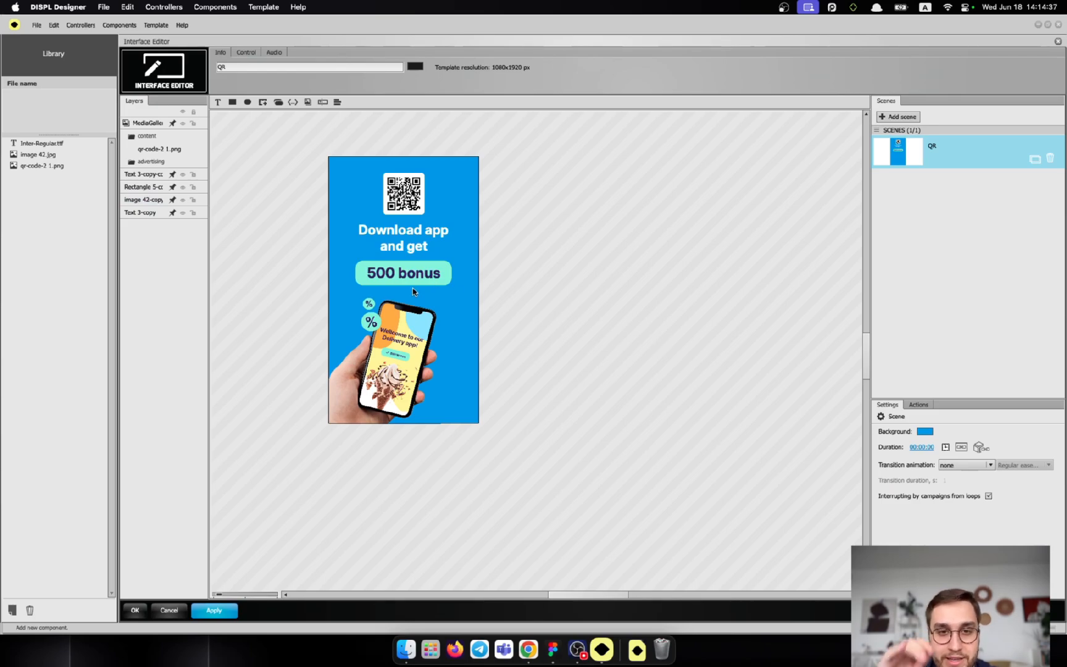
Add CMS content to the MediaGallery layer that holds the QR code
click(154, 125)
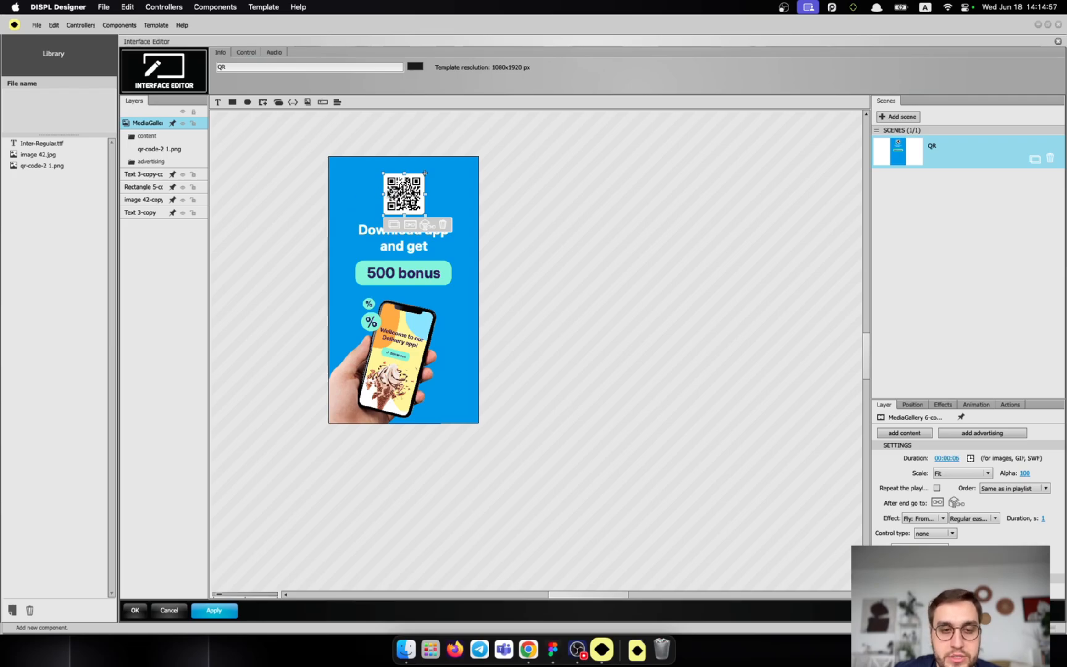
click(159, 151)
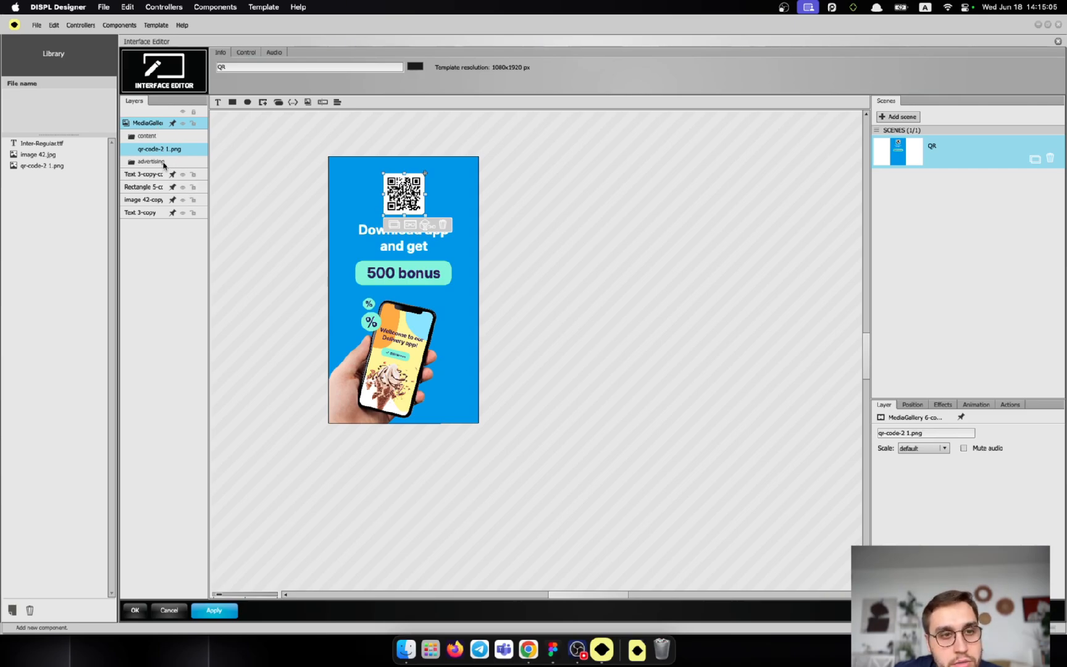
click(170, 267)
click(143, 123)
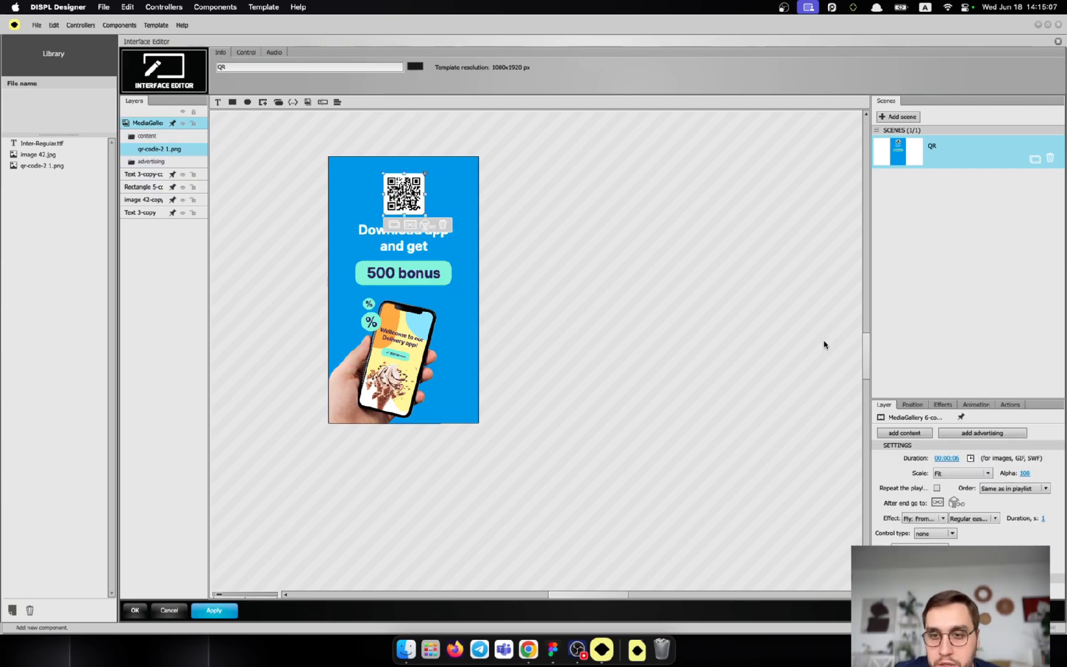
click(915, 434)
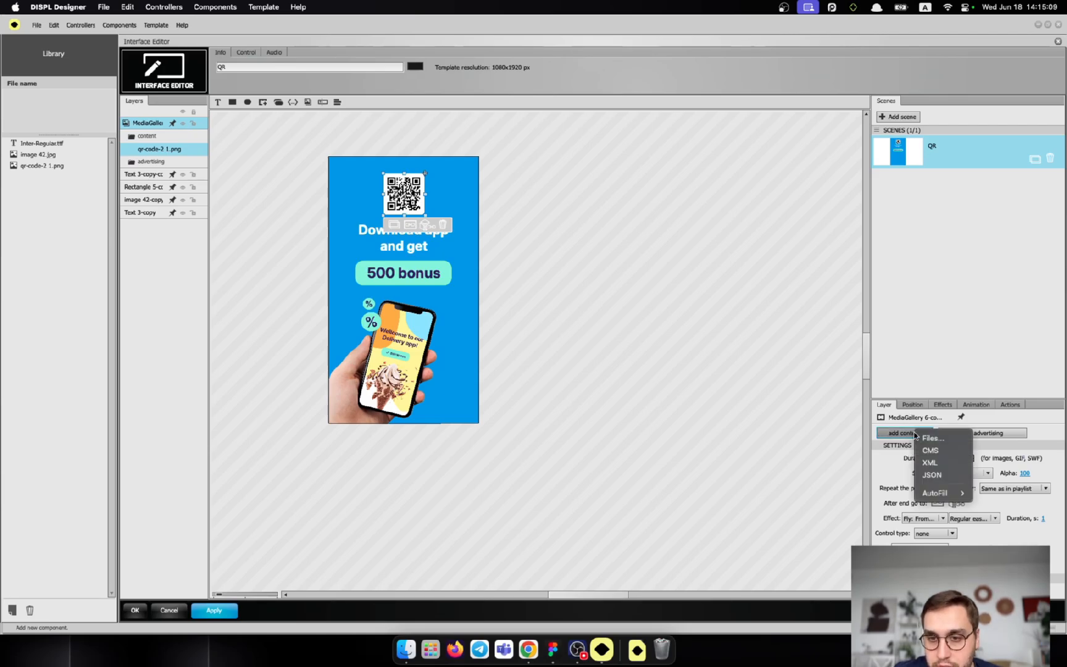
click(936, 455)
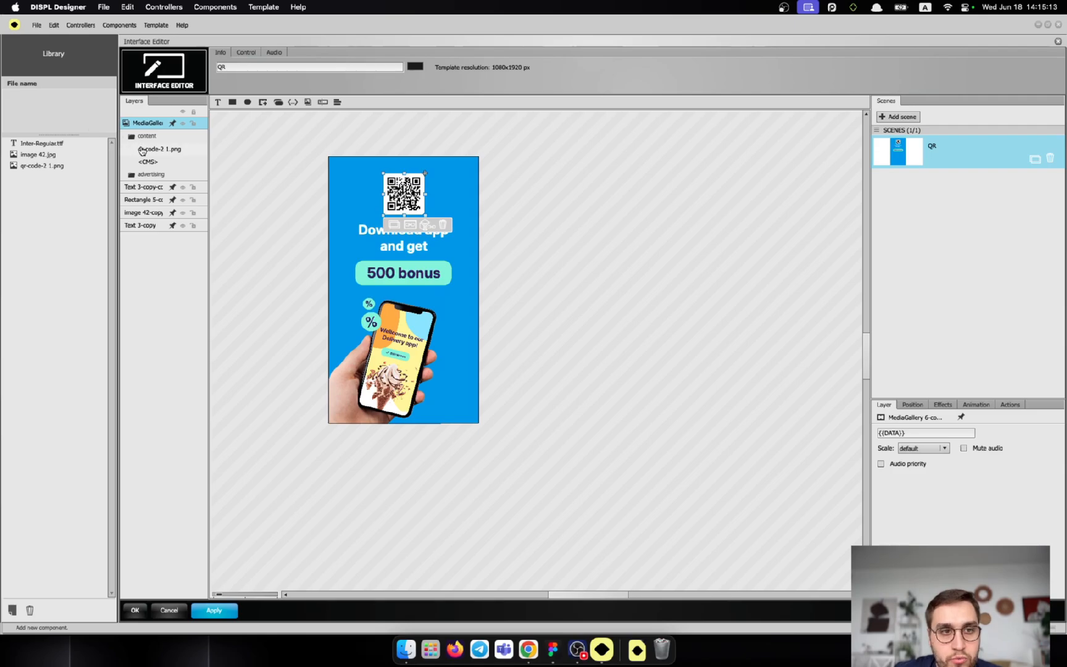
Delete qr-code-2 1.png from the MediaGallery content so that only the CMS entry supplies the QR code
click(142, 150)
key(Delete)
click(151, 150)
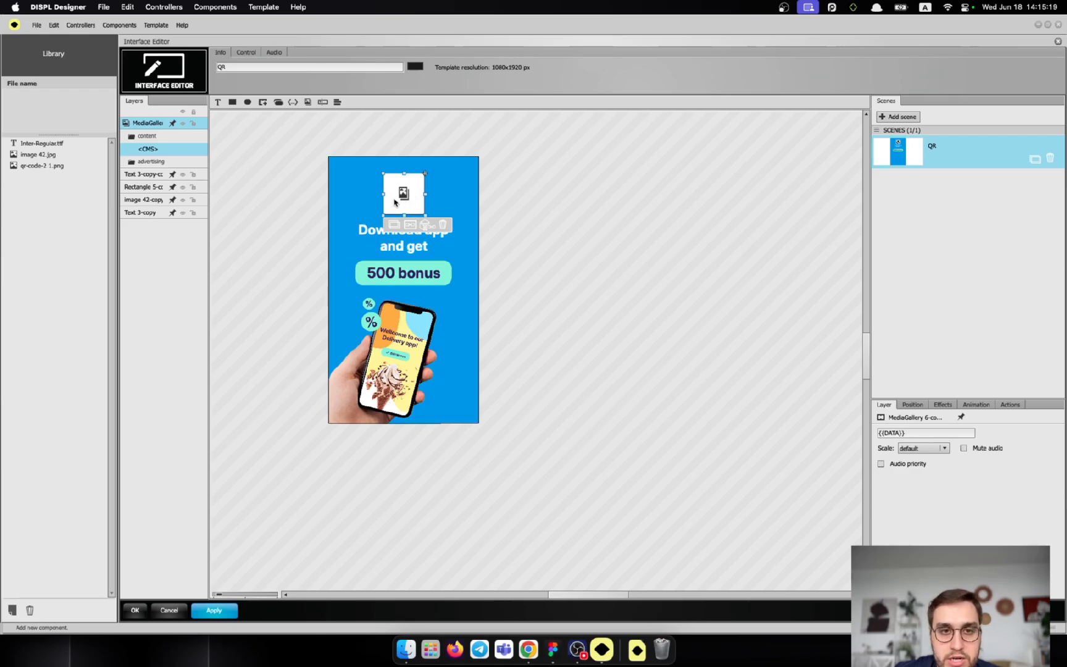
click(311, 210)
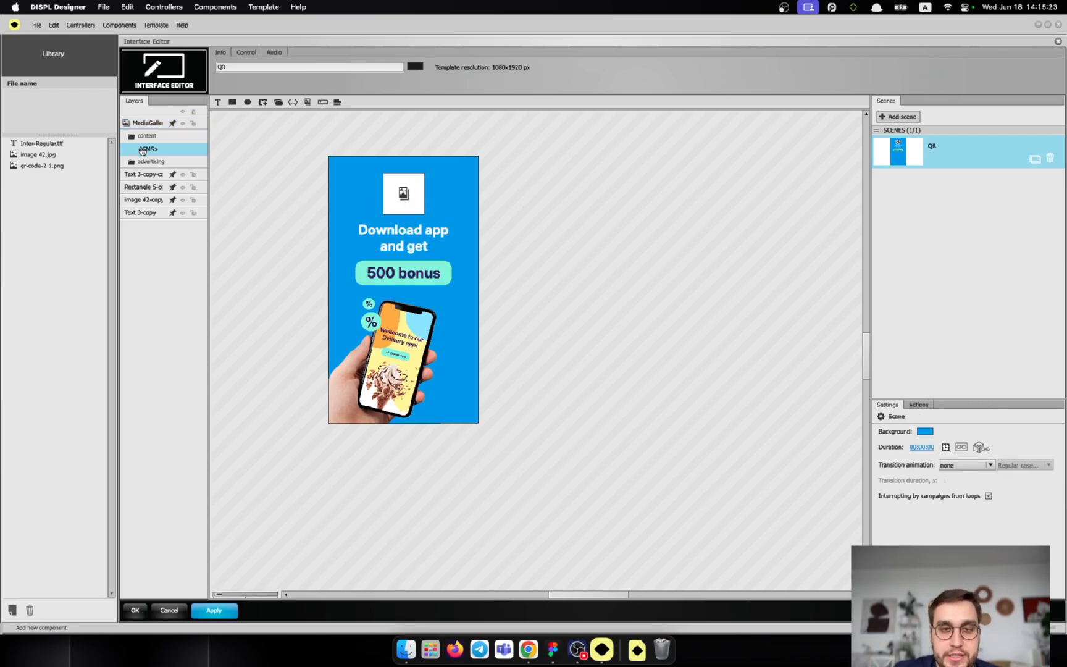
Review the layer settings of the media gallery, the 500 bonus text, its rectangle and the phone image
click(395, 196)
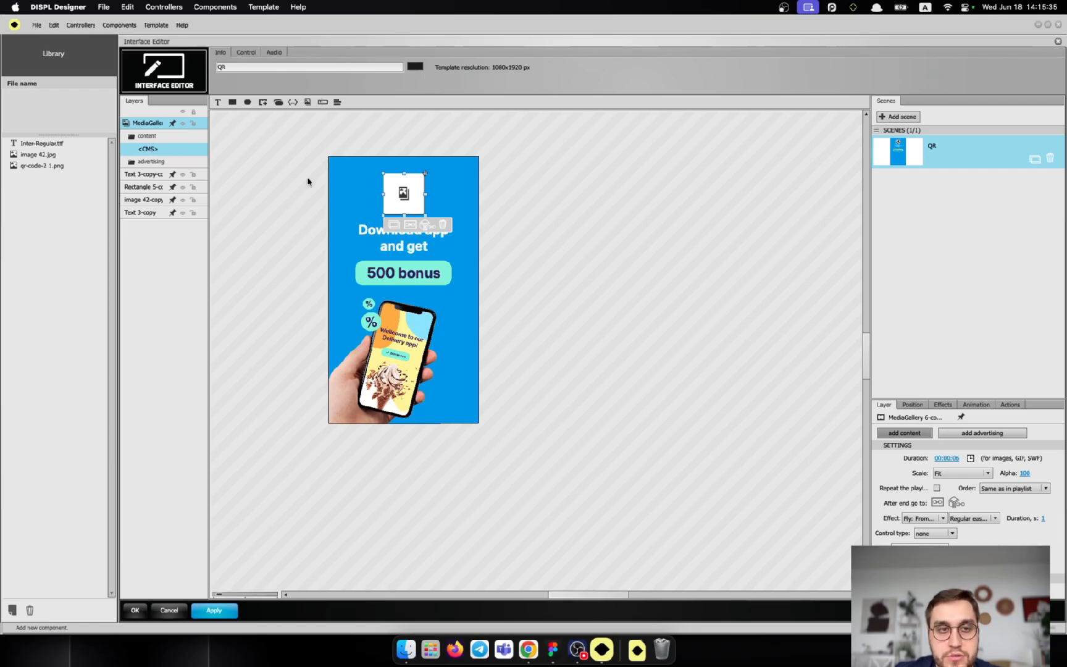
click(151, 175)
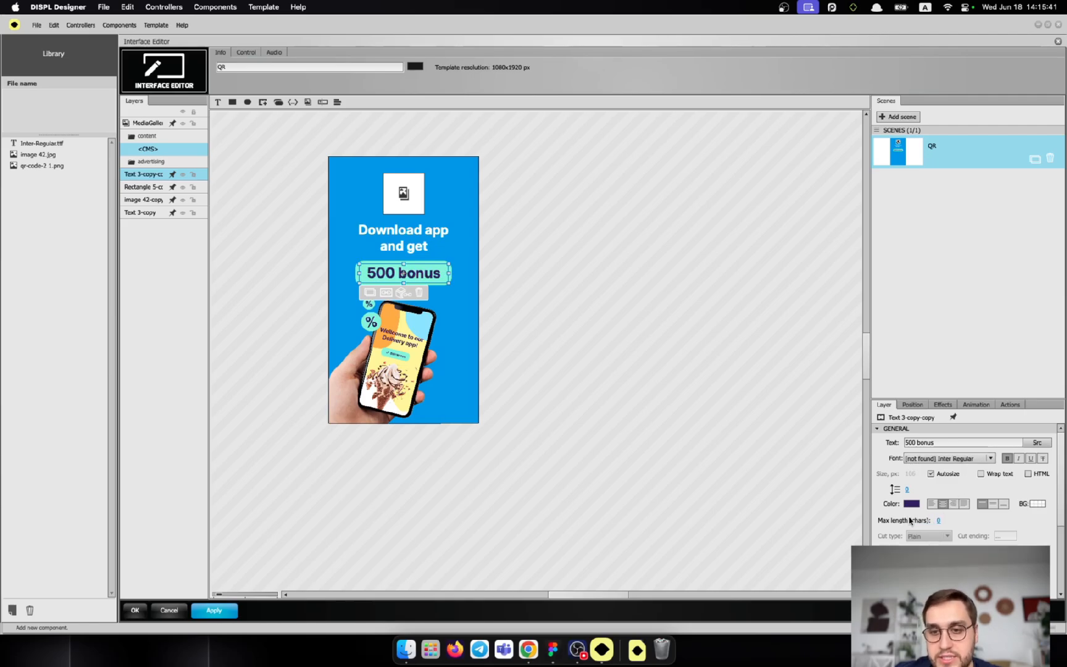
click(143, 186)
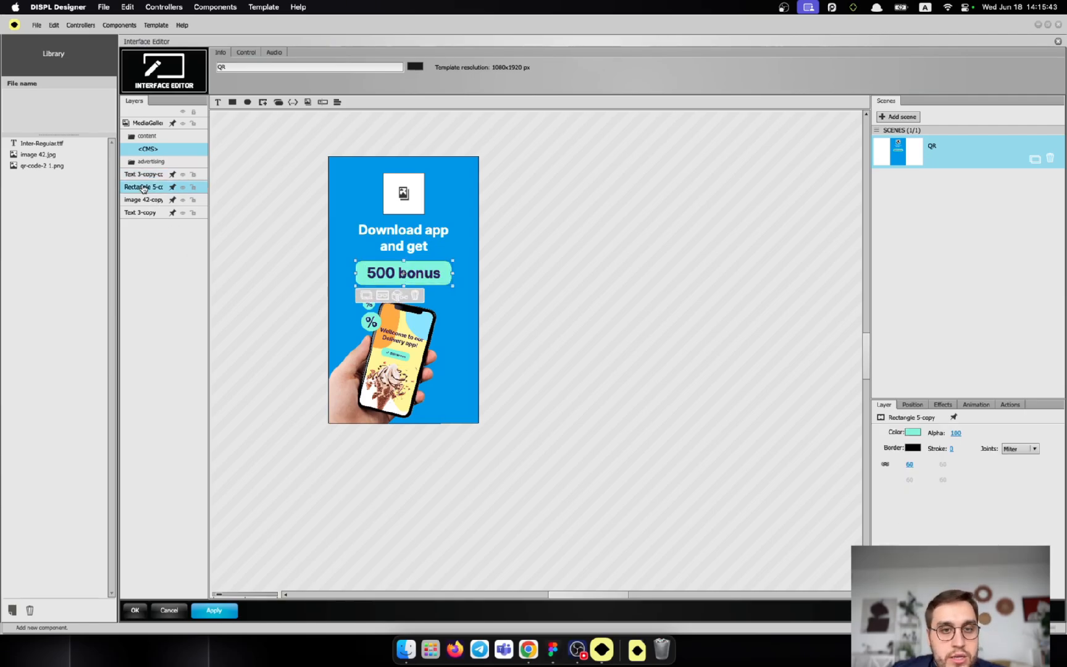
click(147, 201)
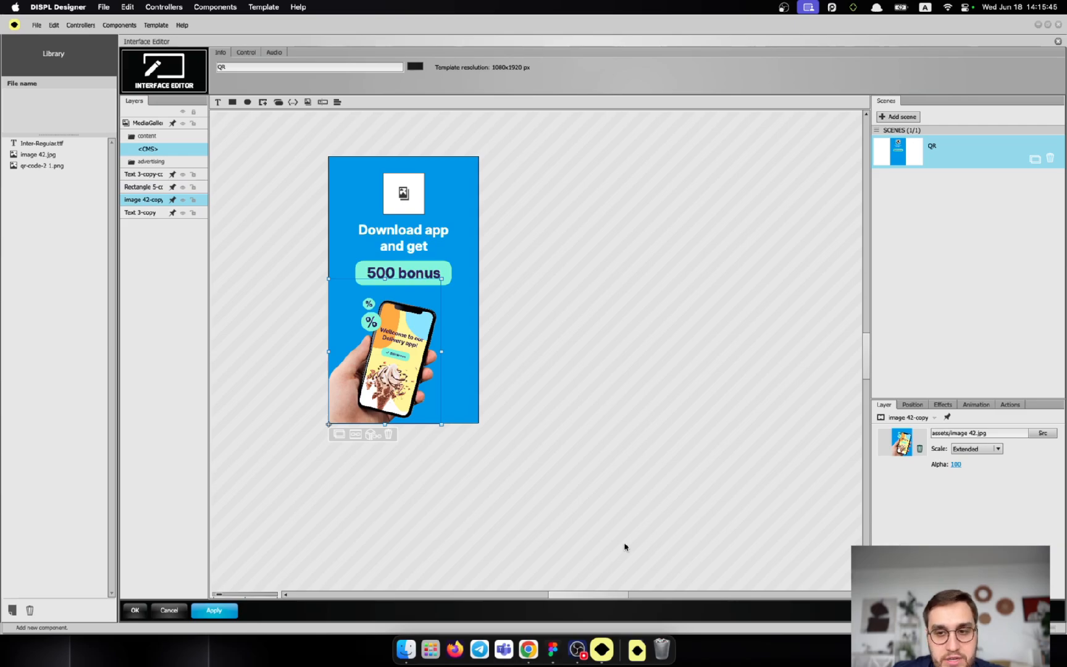
Review the position, effects and animation settings of the image 42-copy phone layer
click(921, 407)
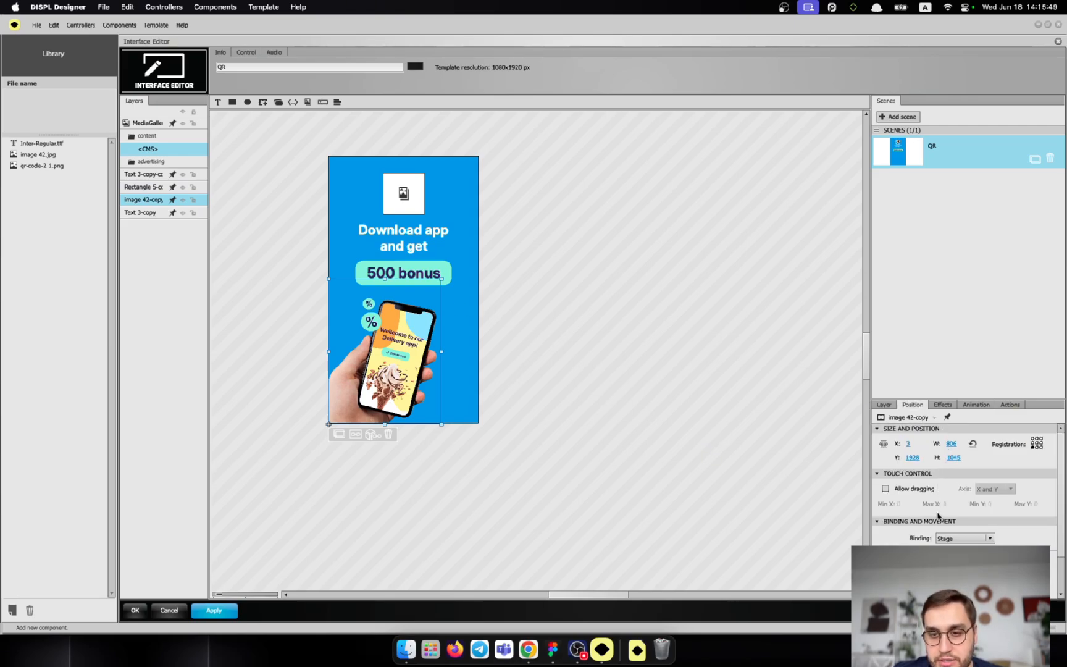
click(943, 405)
click(977, 405)
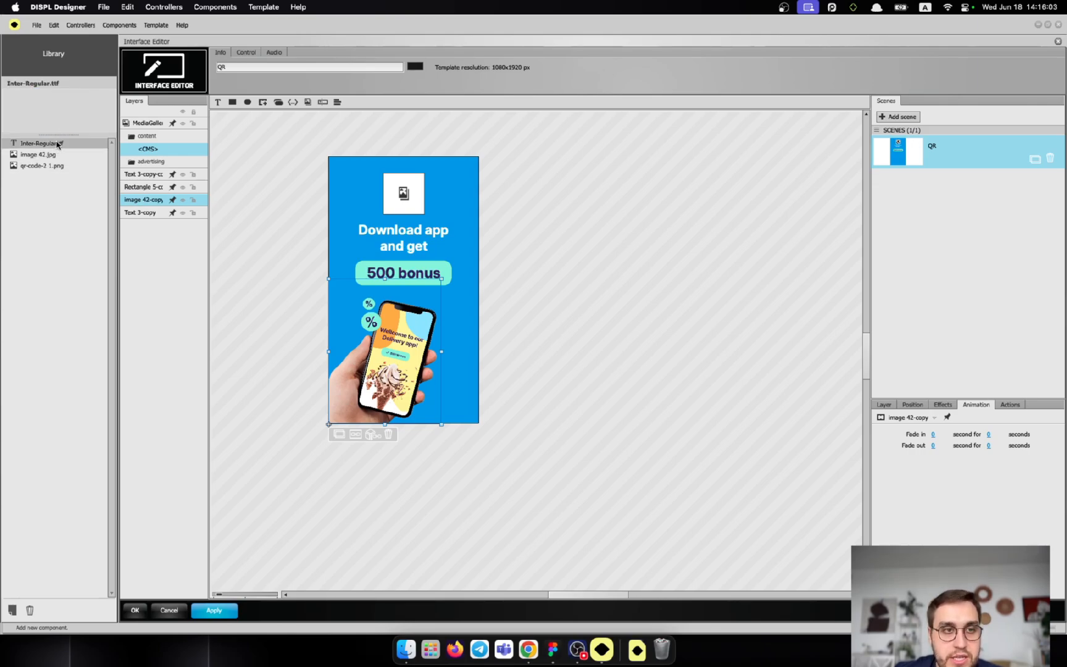
Replace the CMS entry in the MediaGallery content with qr-code-2 1.png from the library
click(56, 166)
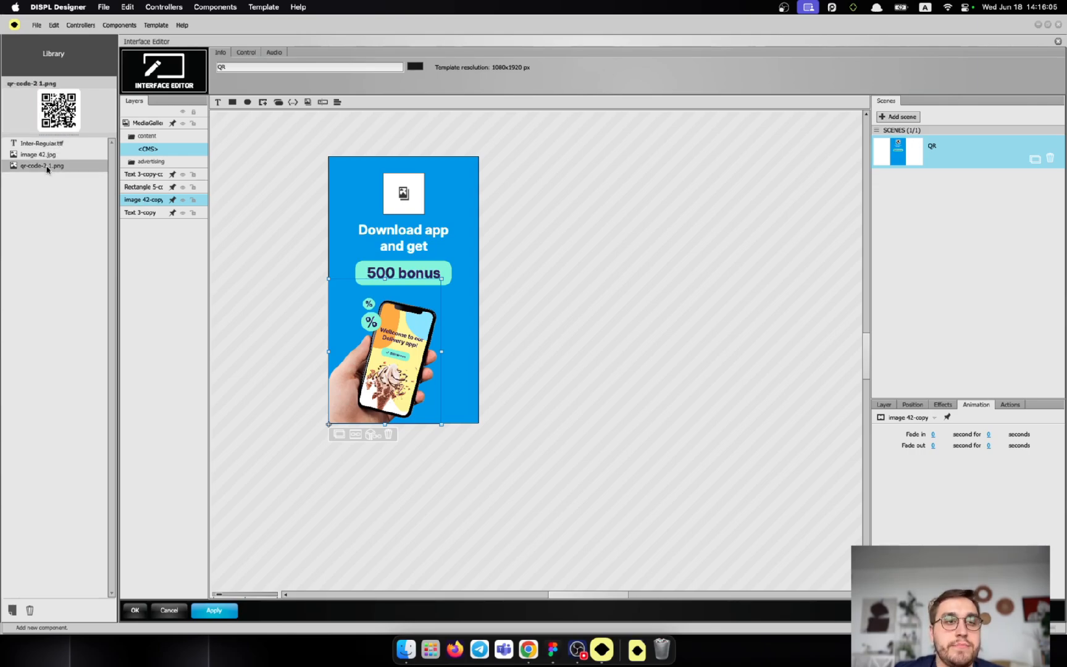
drag(47, 168, 159, 153)
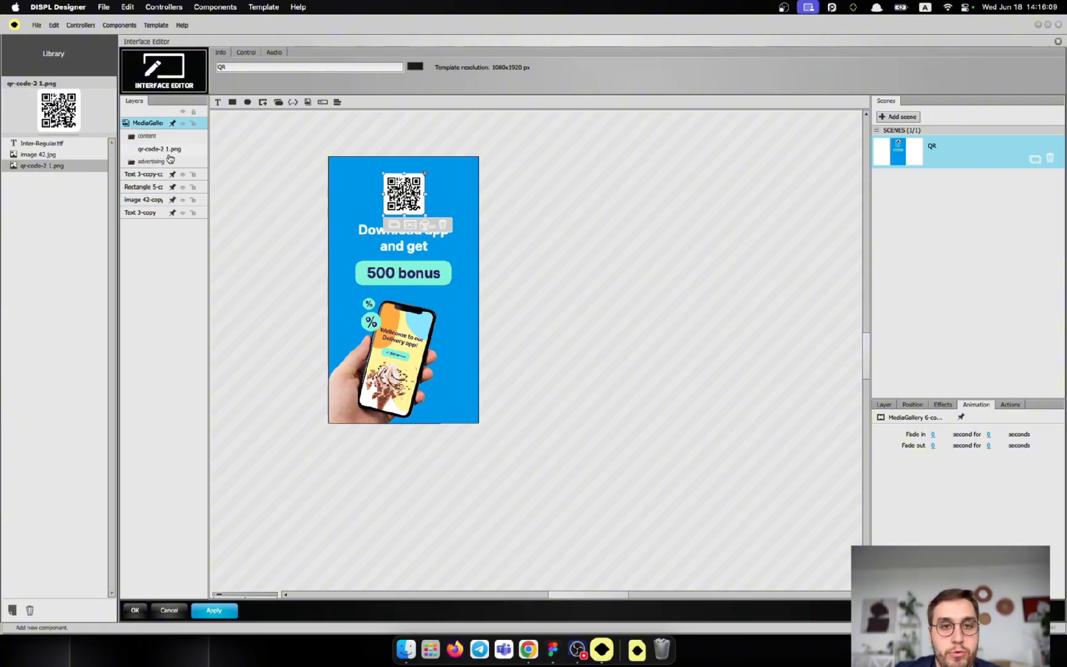
click(94, 205)
click(299, 211)
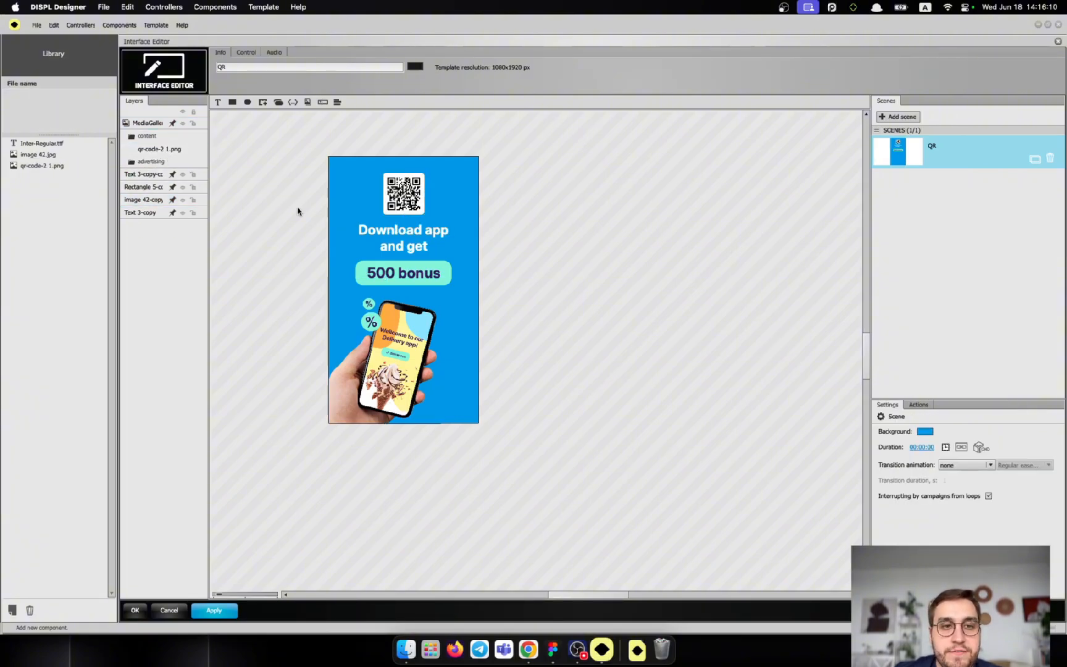
Delete qr-code-2 1.png from the MediaGallery content
click(166, 155)
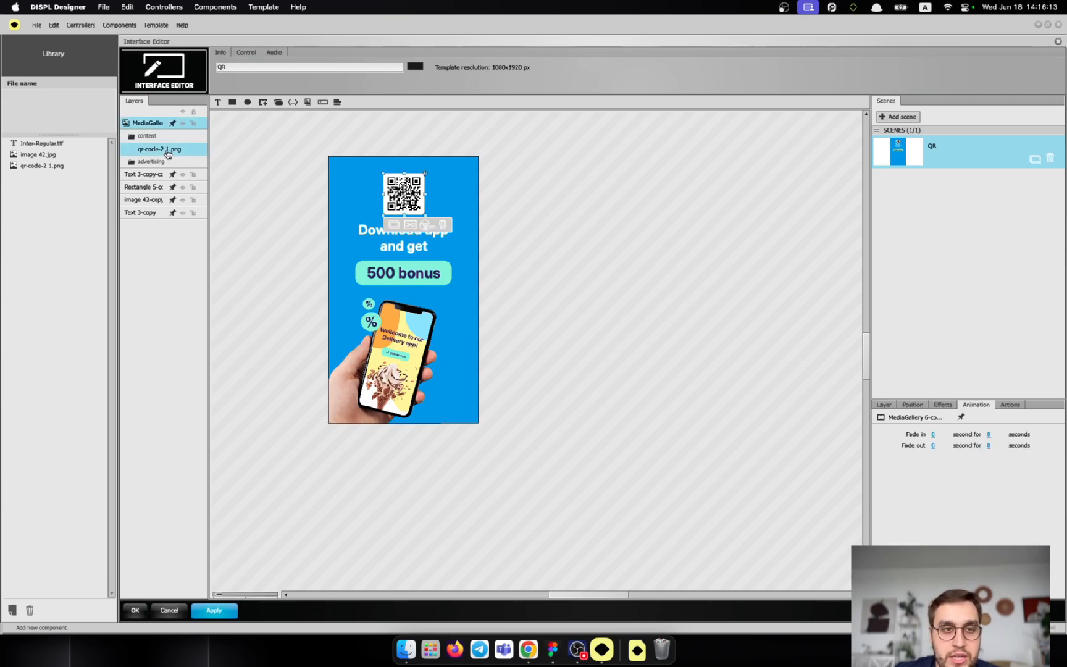
key(BackSpace)
click(232, 178)
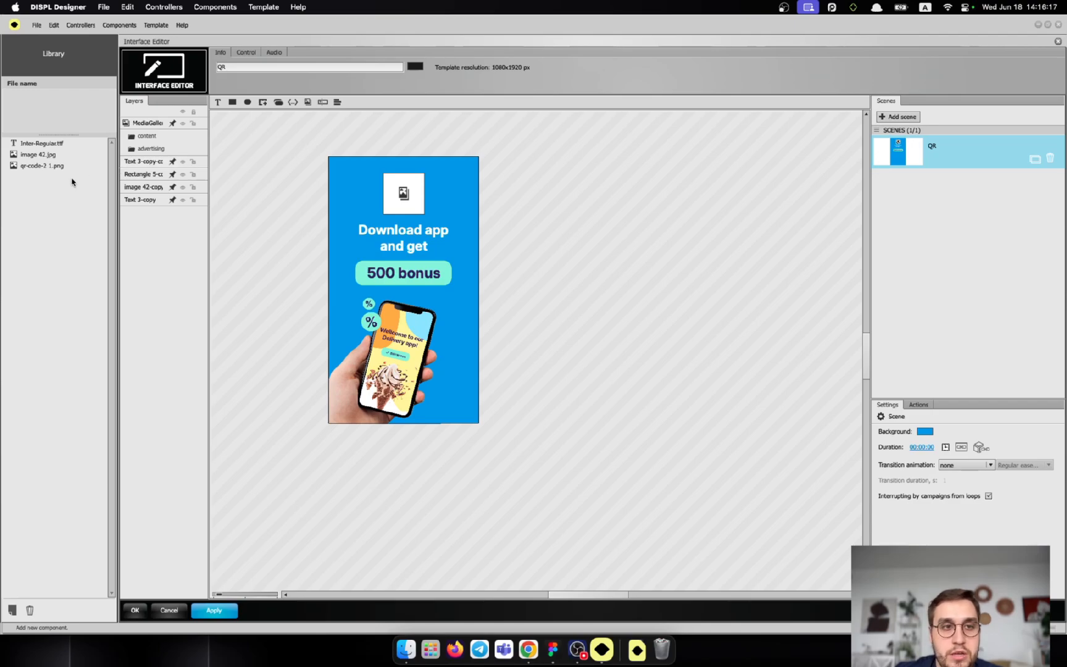
Add the library image qr-code-2 1.png to the content folder of the MediaGallery layer
click(39, 167)
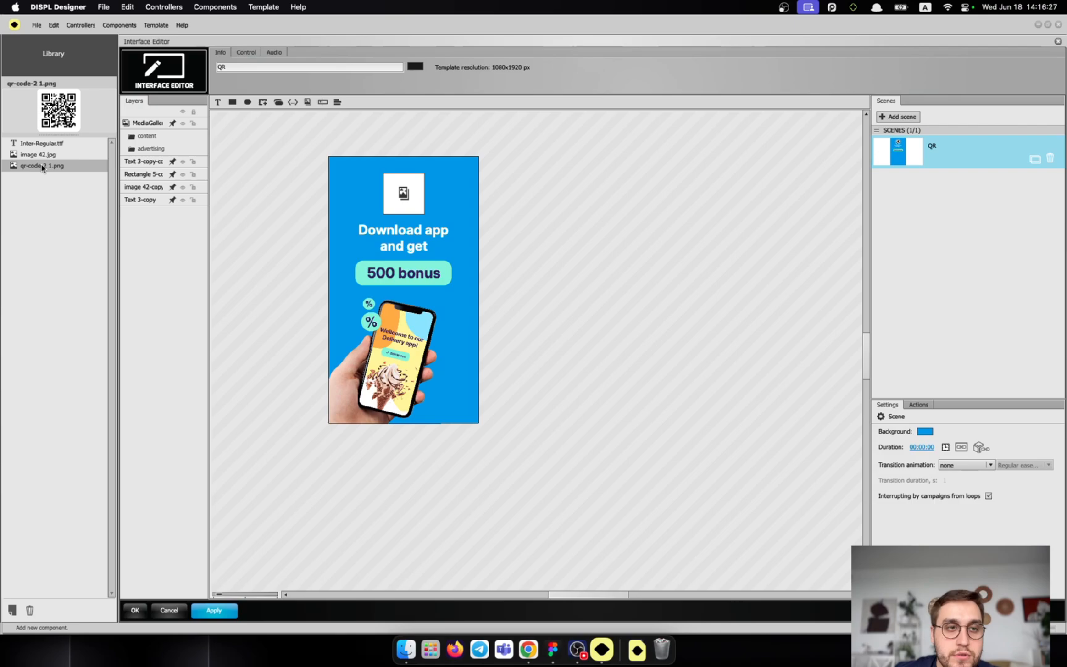
click(45, 155)
click(45, 147)
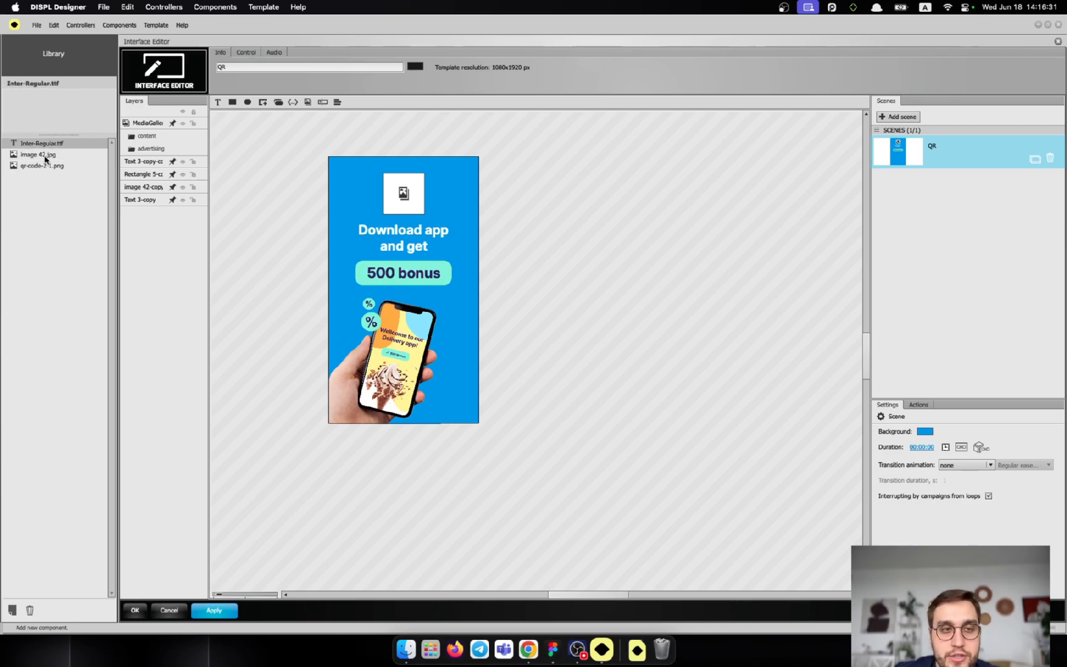
click(48, 166)
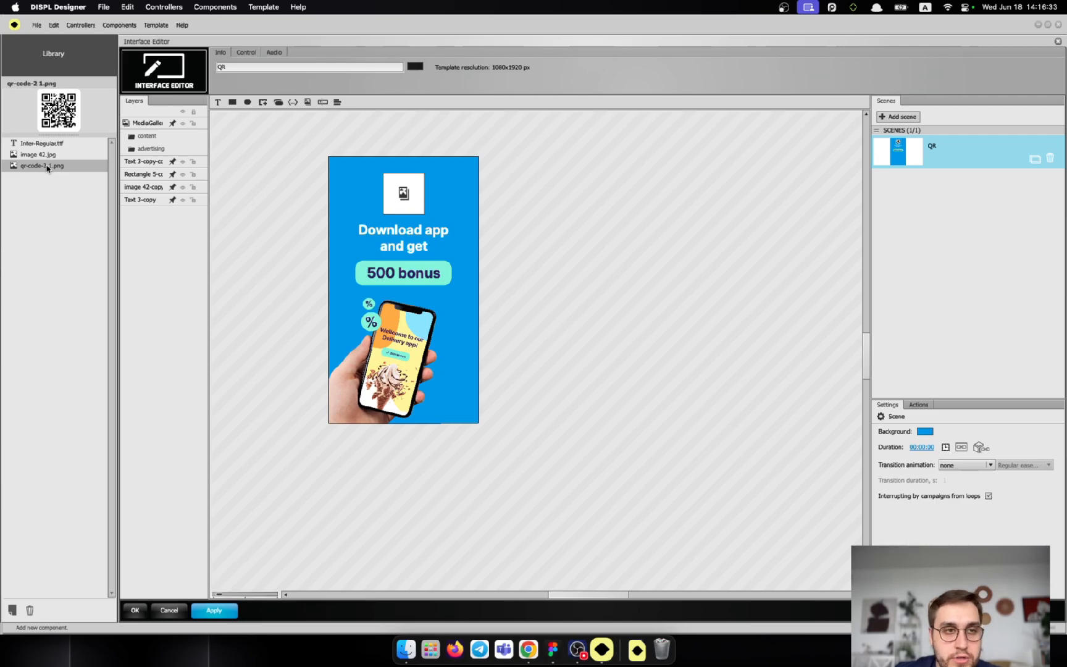
drag(48, 168, 162, 140)
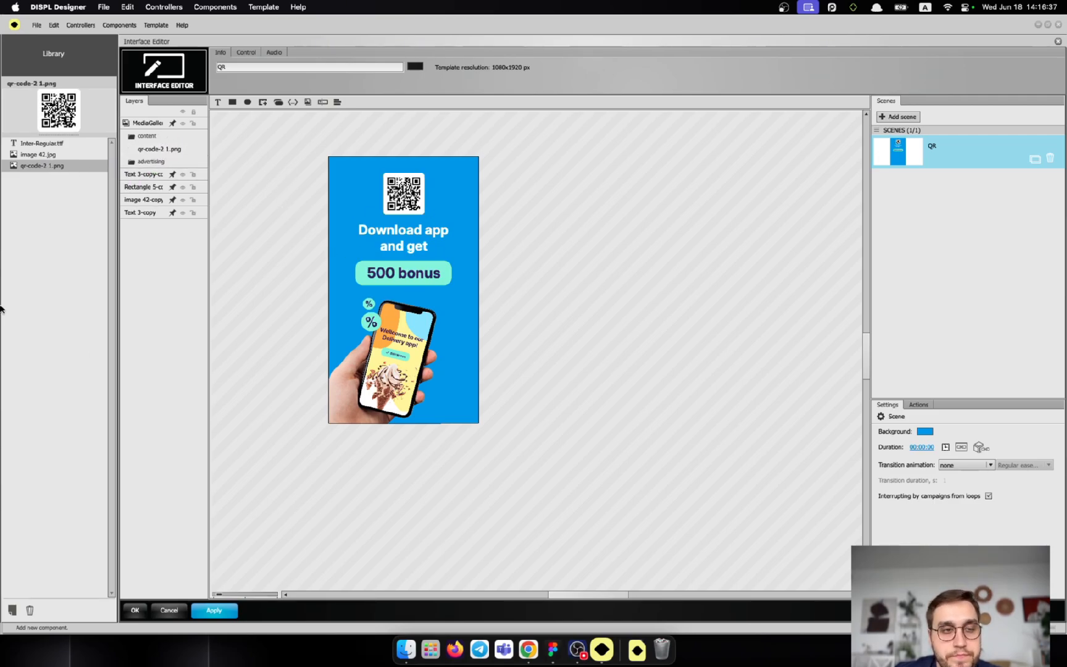
Preview the library files Inter-Regular.ttf, image 42.jpg and qr-code-2 1.png
click(78, 180)
click(65, 144)
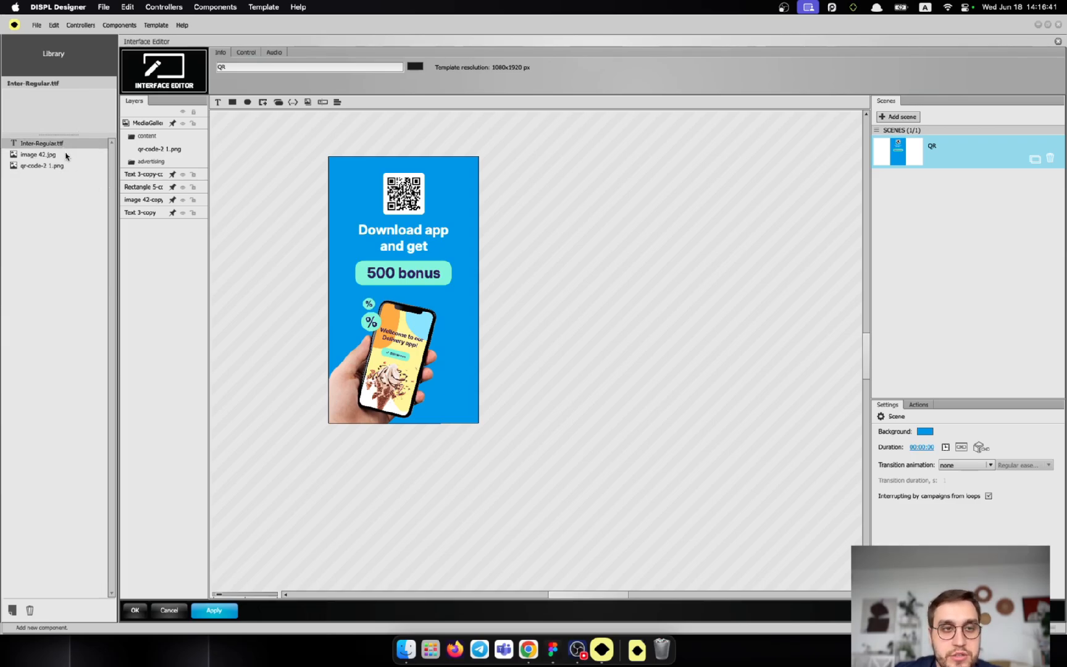
click(65, 154)
click(65, 166)
click(66, 181)
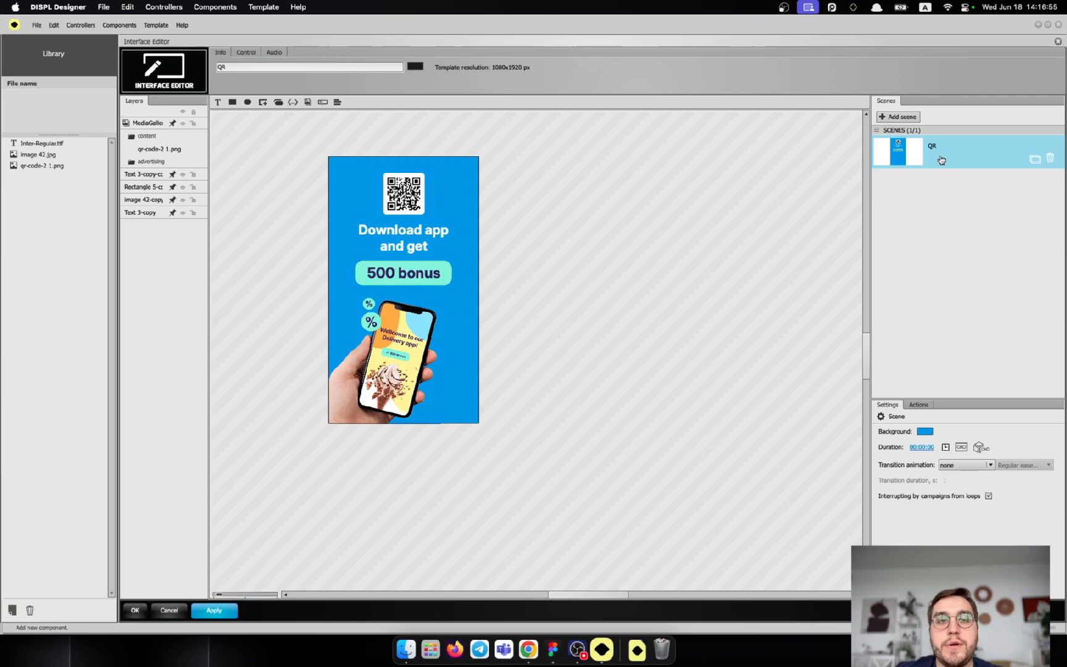
Add an on-click "go to" action to the media gallery holding the QR code and check its link targets
click(417, 195)
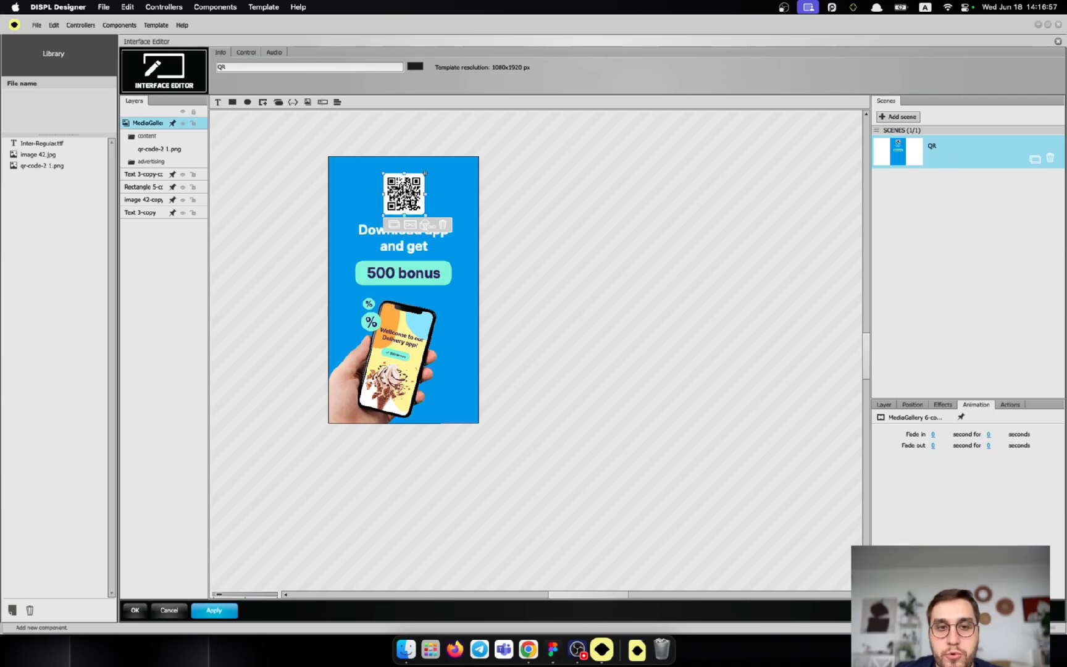
click(1013, 410)
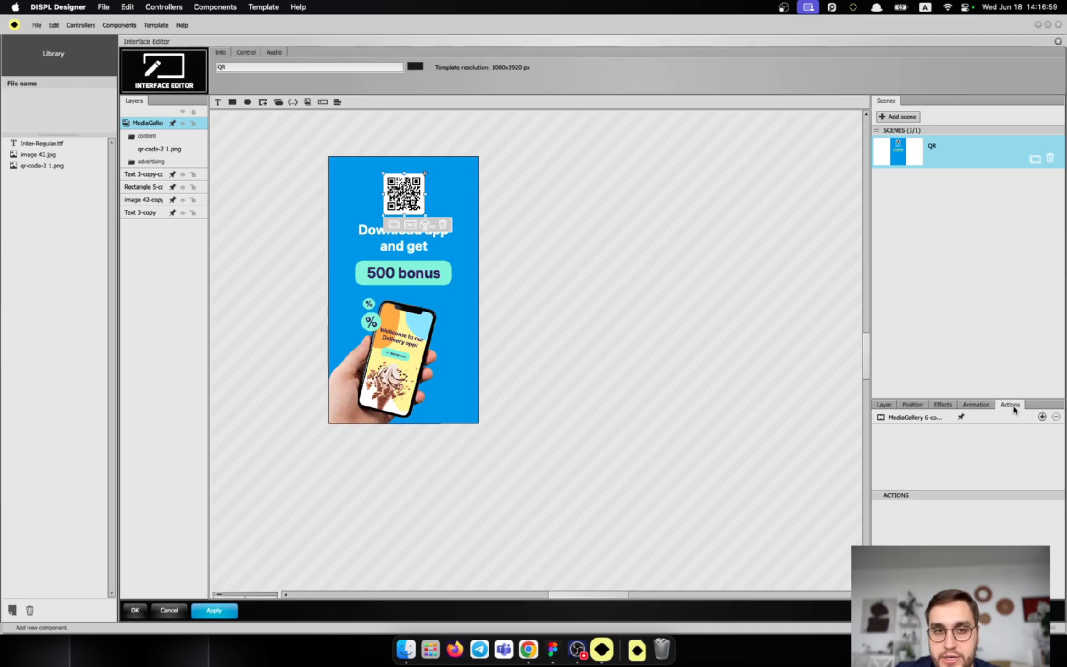
click(1042, 417)
mouse_move(1003, 441)
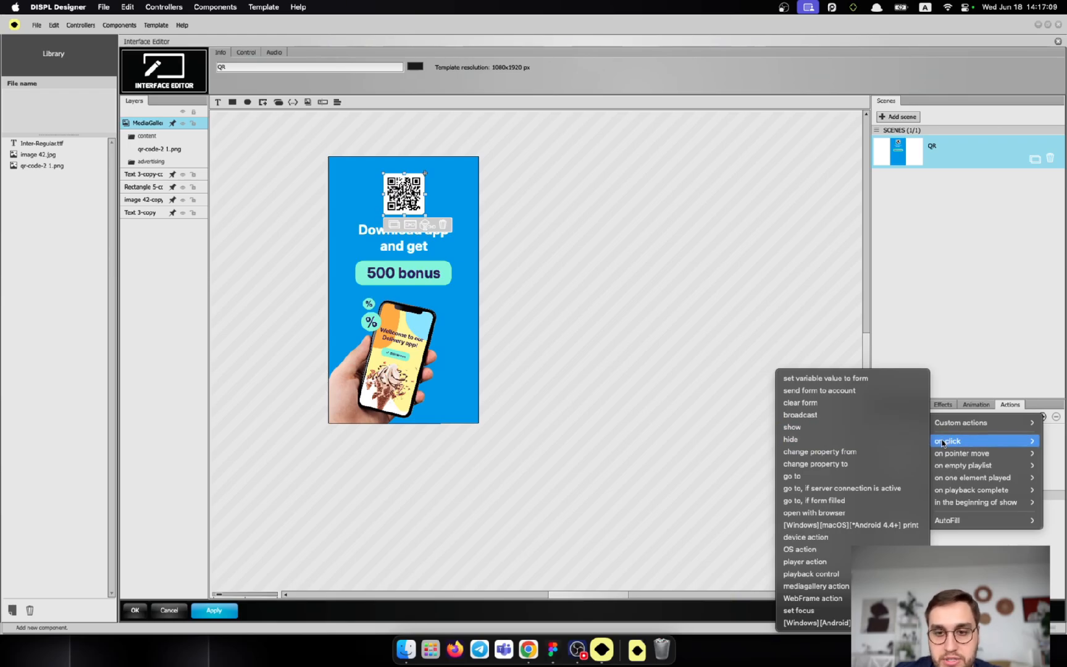
click(858, 475)
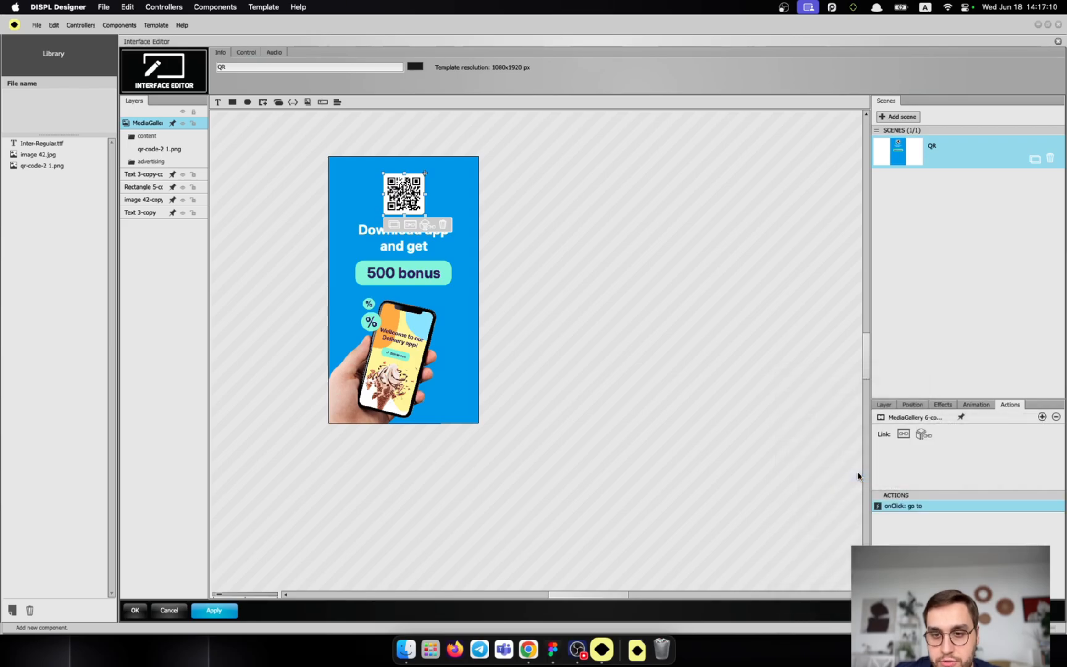
click(905, 436)
click(937, 279)
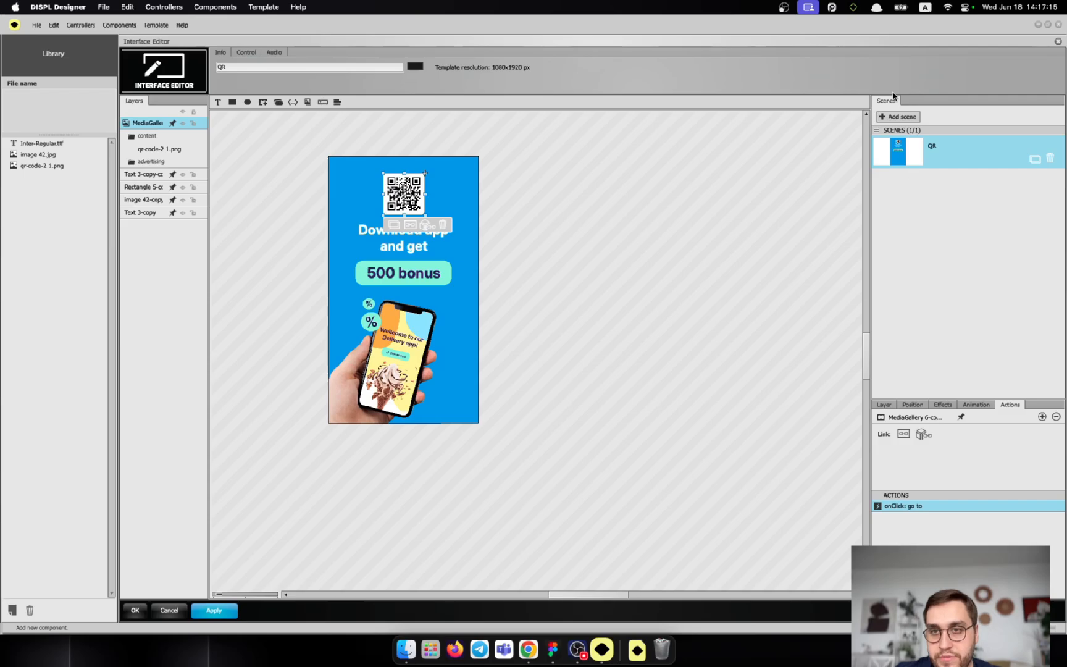
Add a second scene and link the QR code media gallery's on-click "go to" action to Scene 2
click(906, 117)
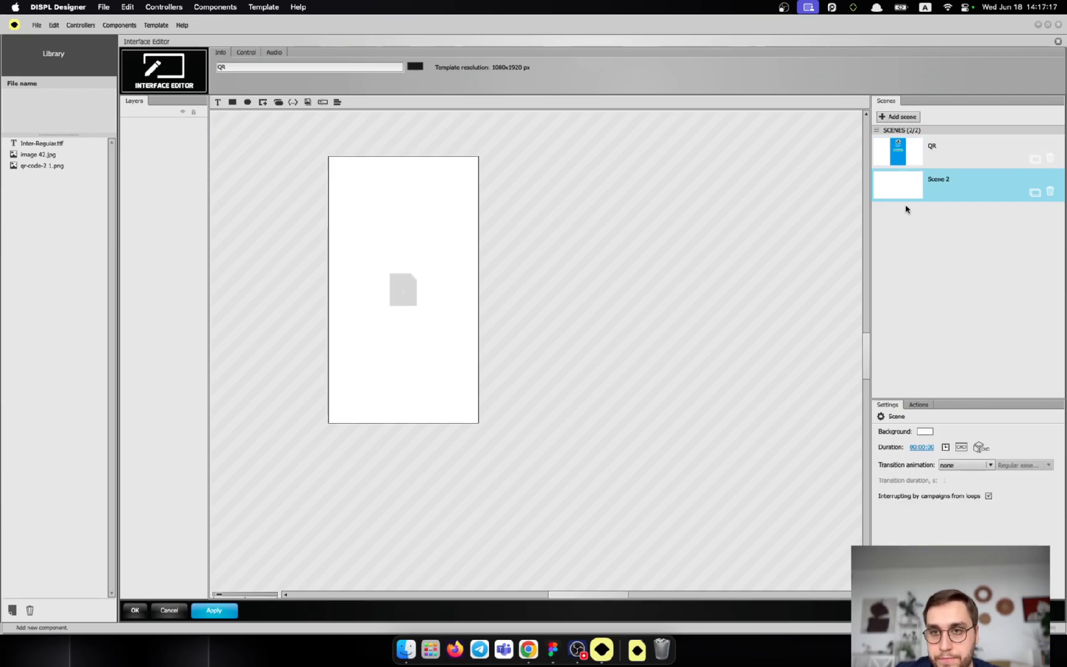
click(906, 153)
click(391, 203)
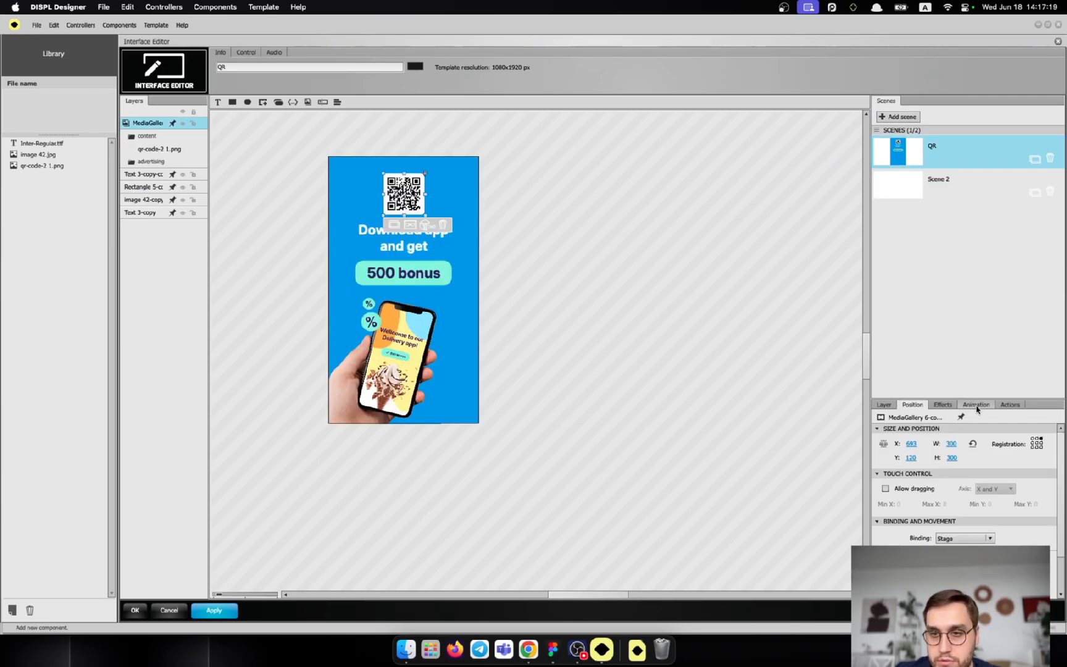
click(1010, 405)
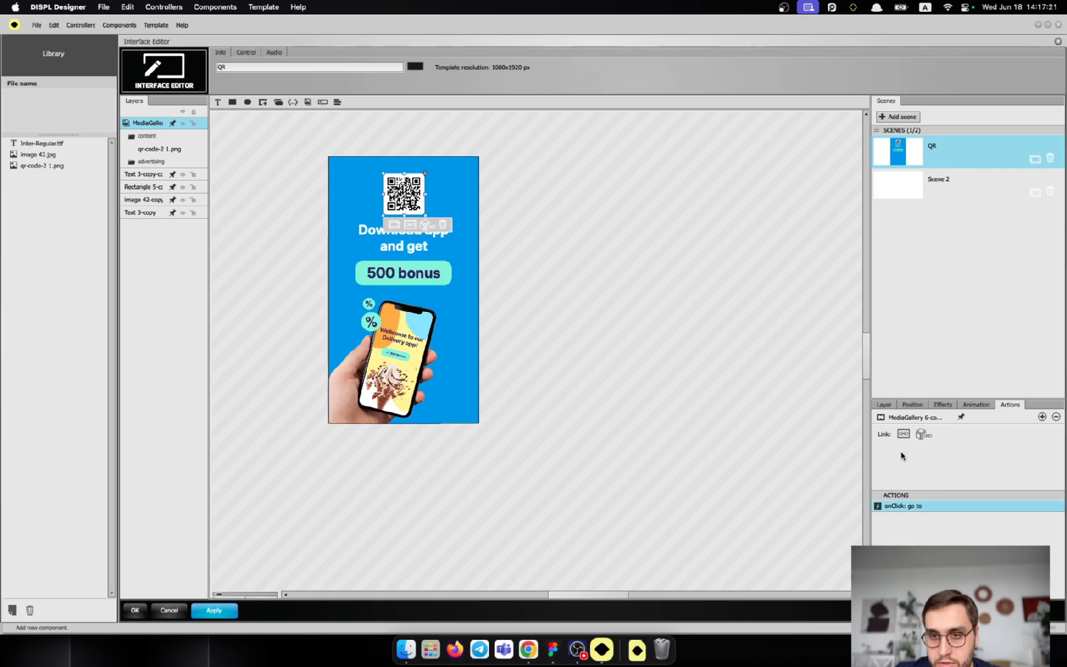
click(902, 434)
click(922, 469)
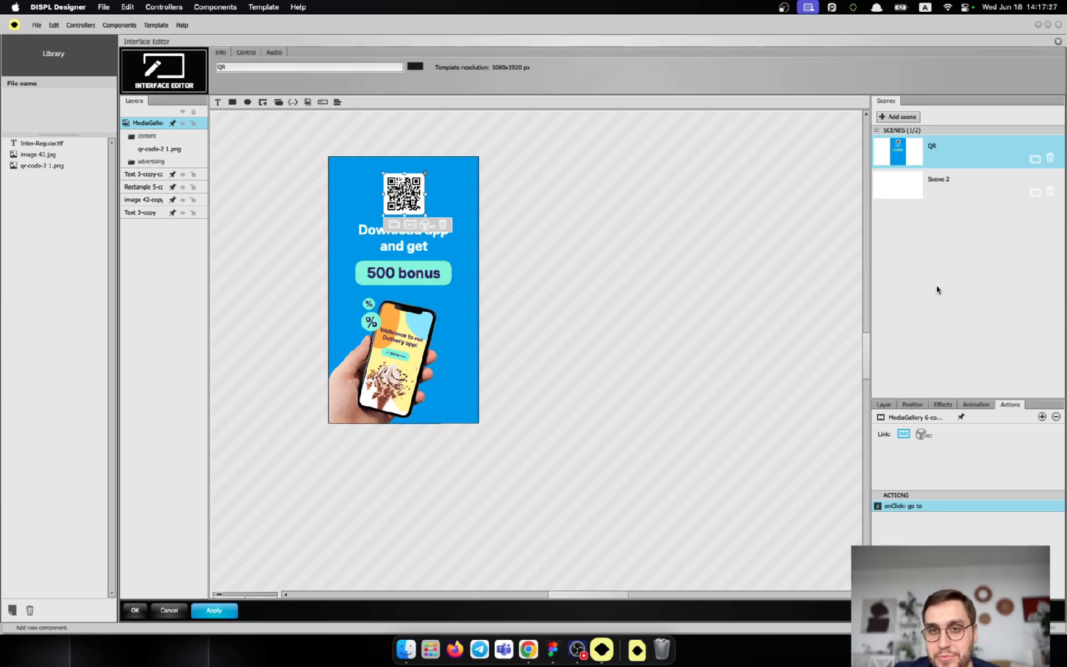
click(593, 175)
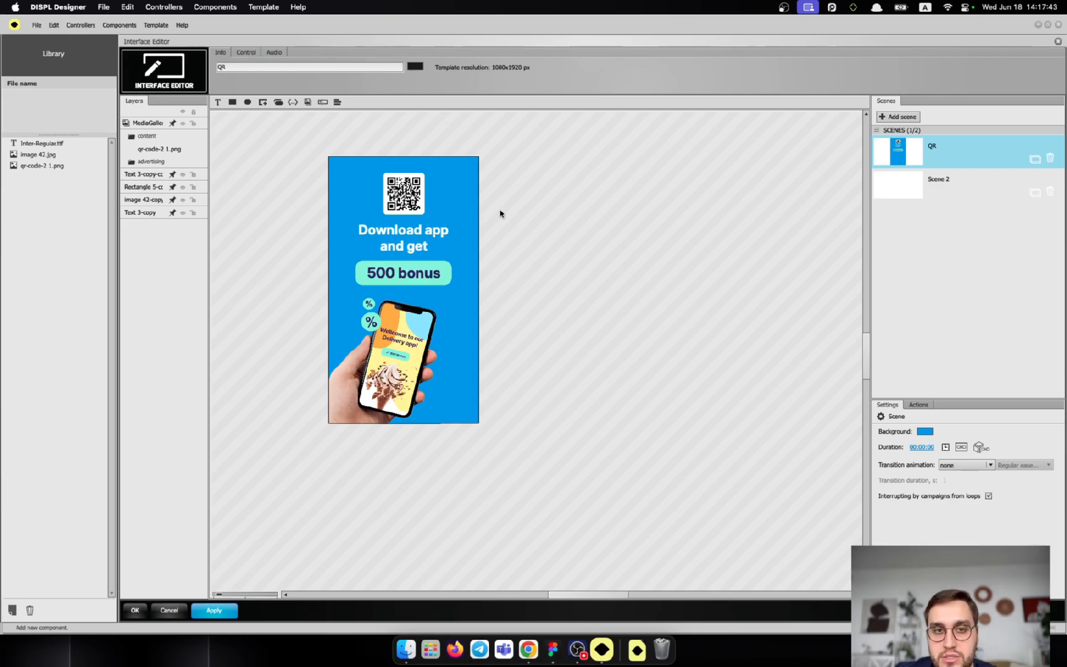
Add a "when biggest face with attribute detected" go to action to the QR scene and link it to Scene 2
click(918, 404)
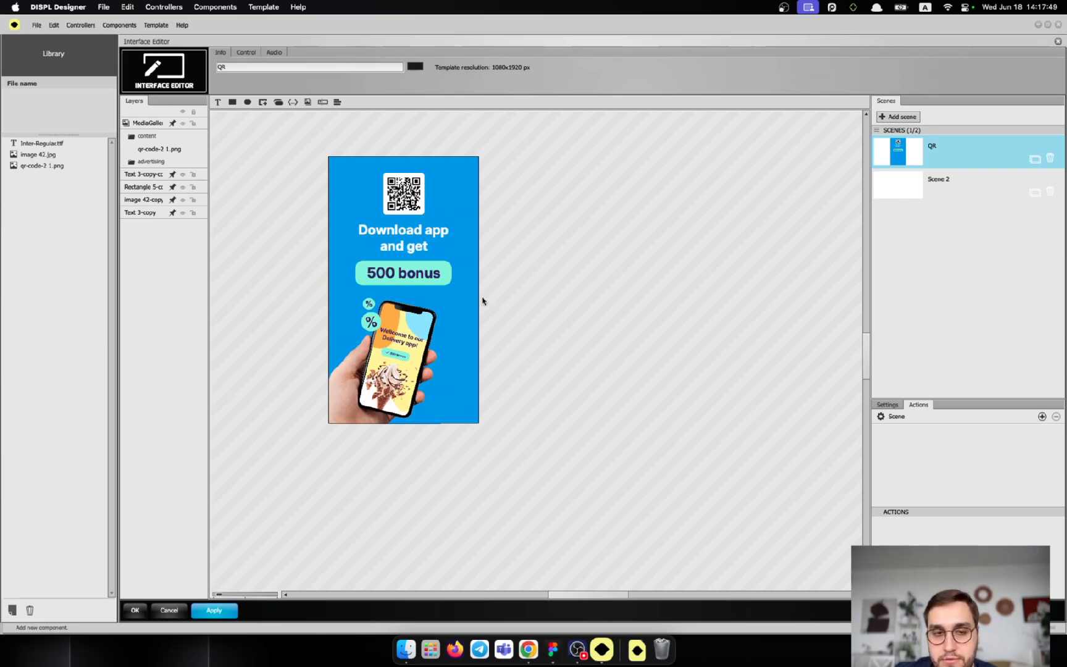
click(1043, 417)
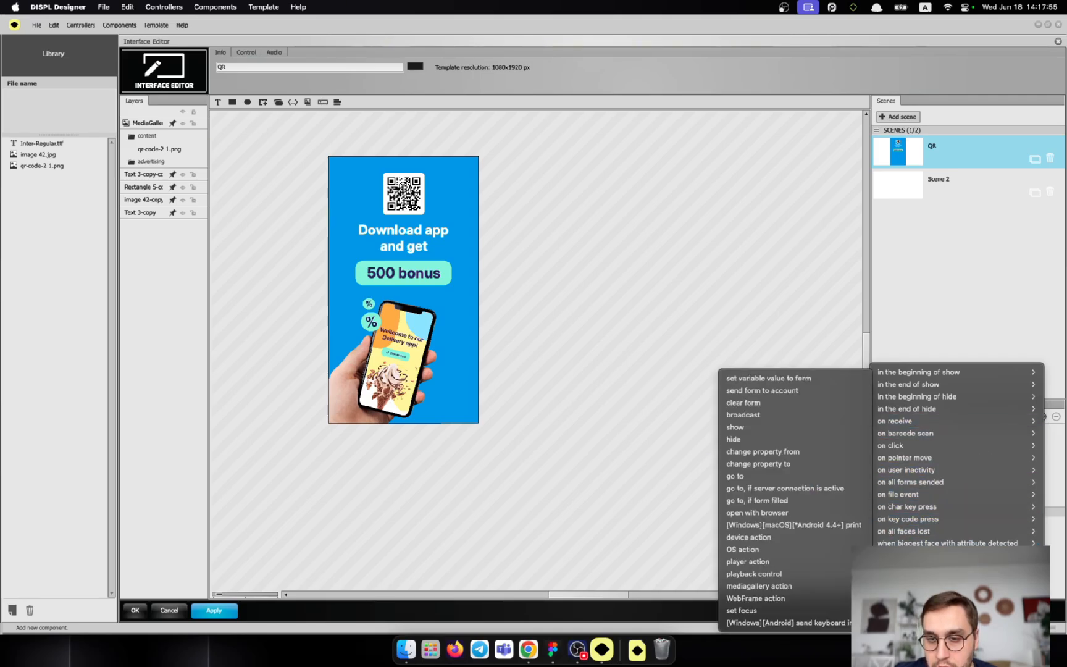
mouse_move(969, 568)
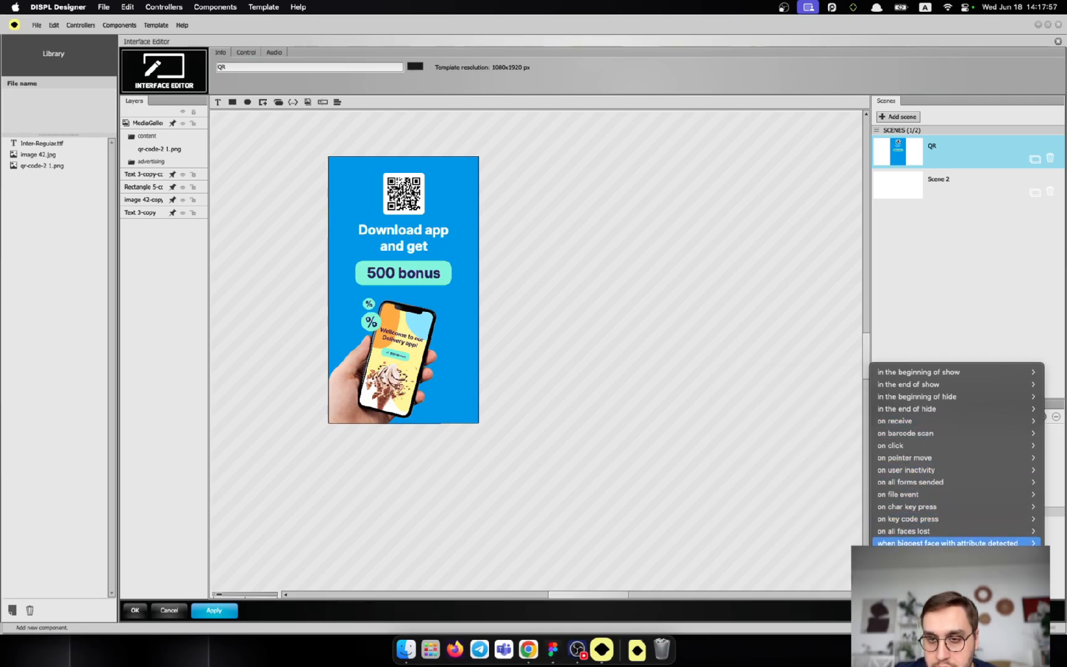
mouse_move(944, 410)
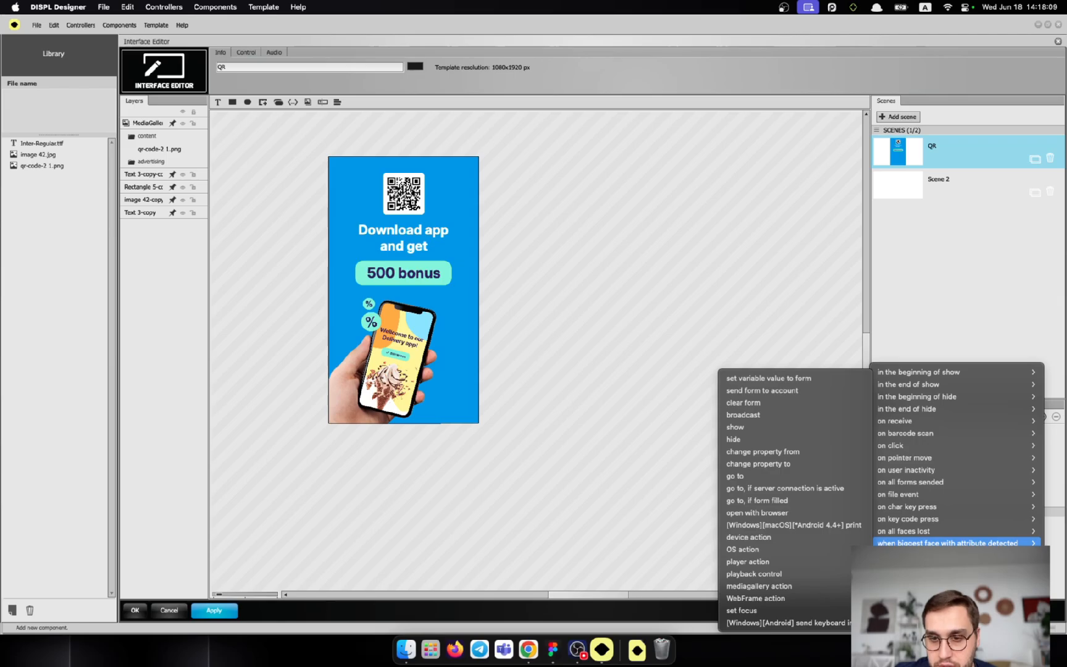
click(820, 474)
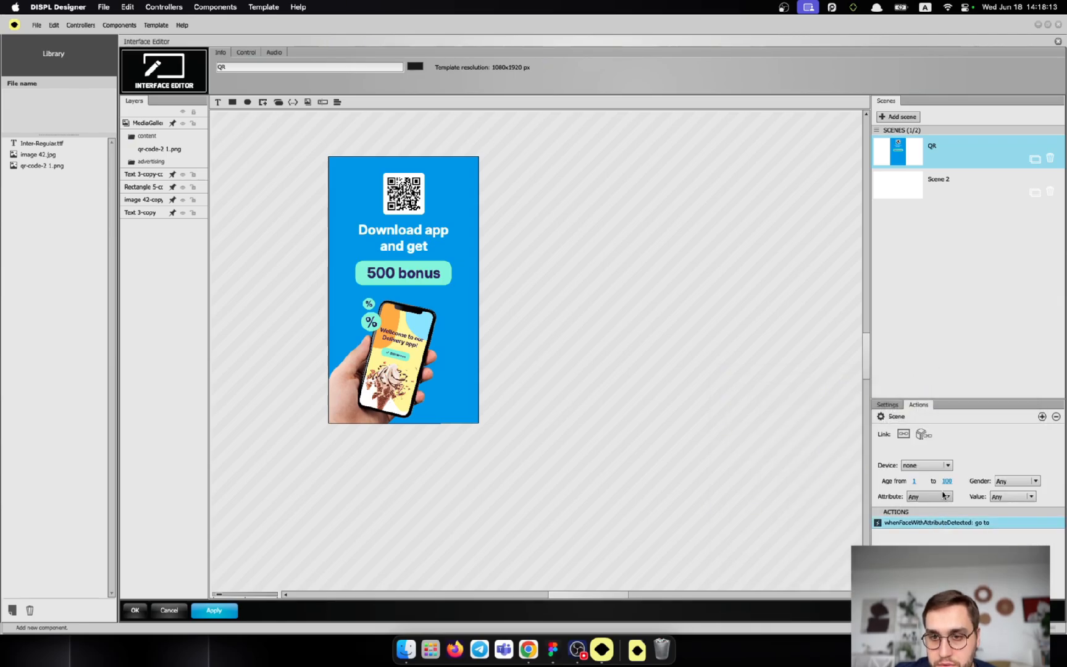
click(905, 434)
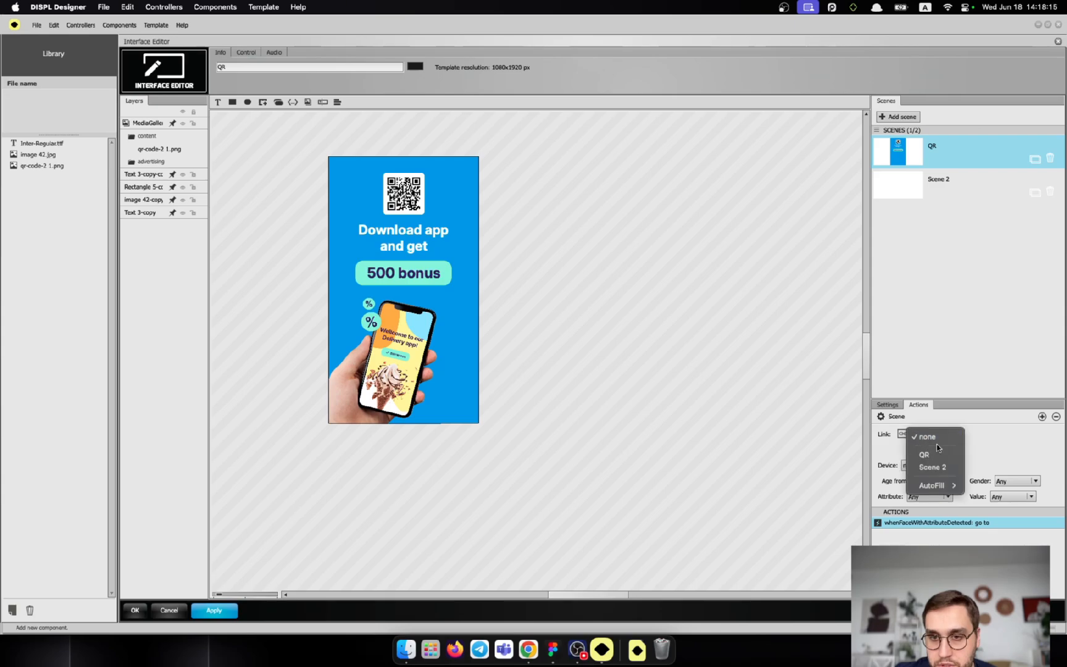
click(937, 467)
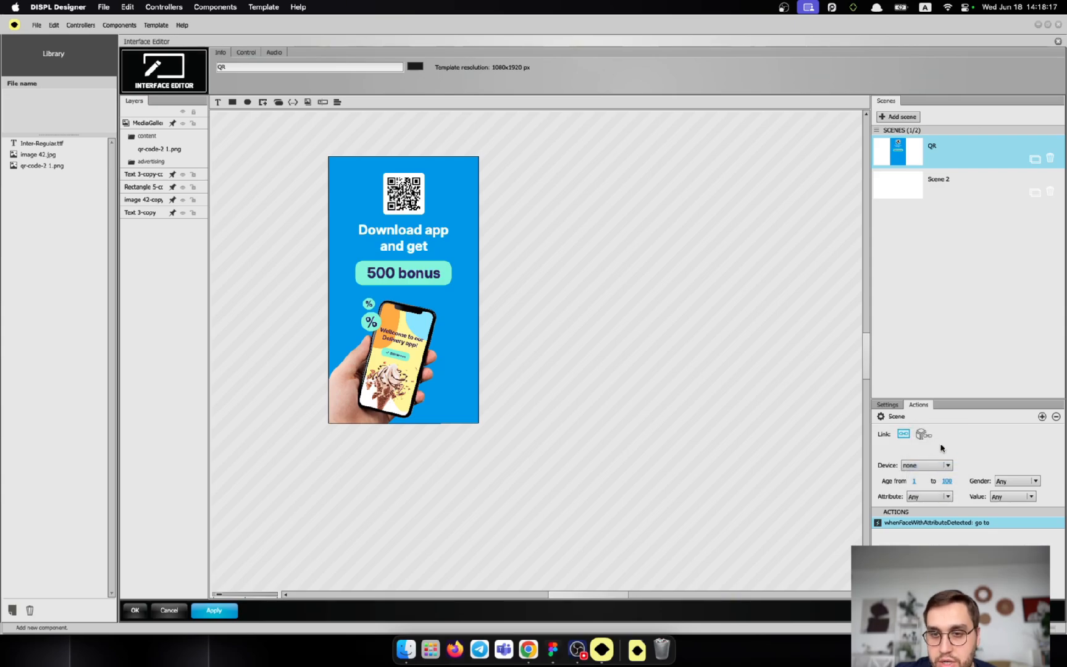
Review the face-detection action's attribute and value options, and set the attribute to Glasses with the value Any
click(1003, 499)
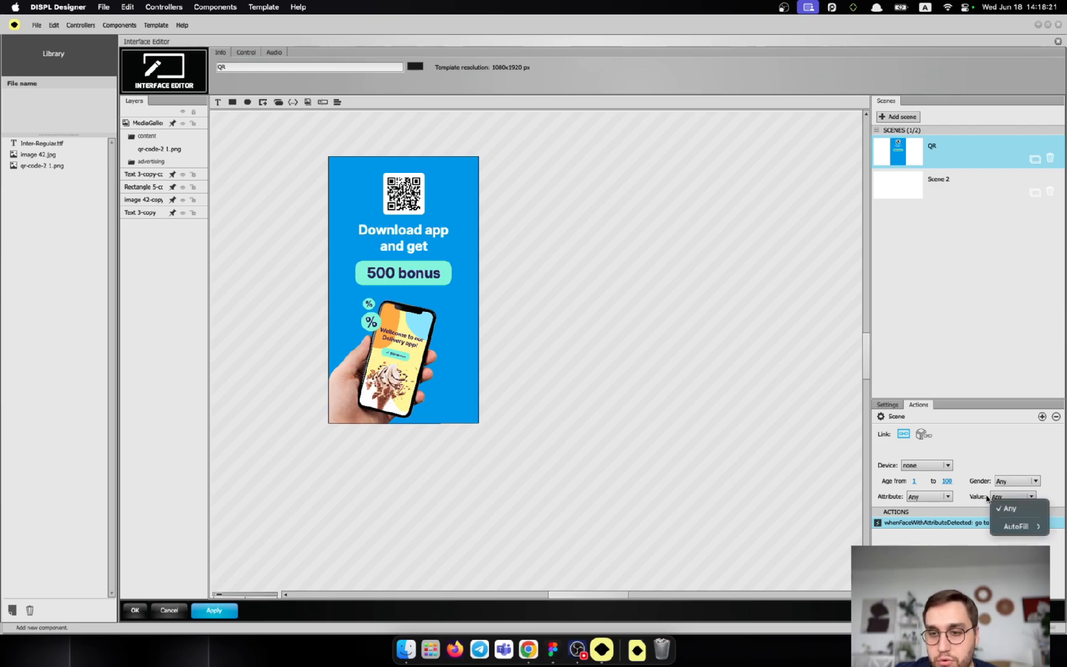
click(982, 498)
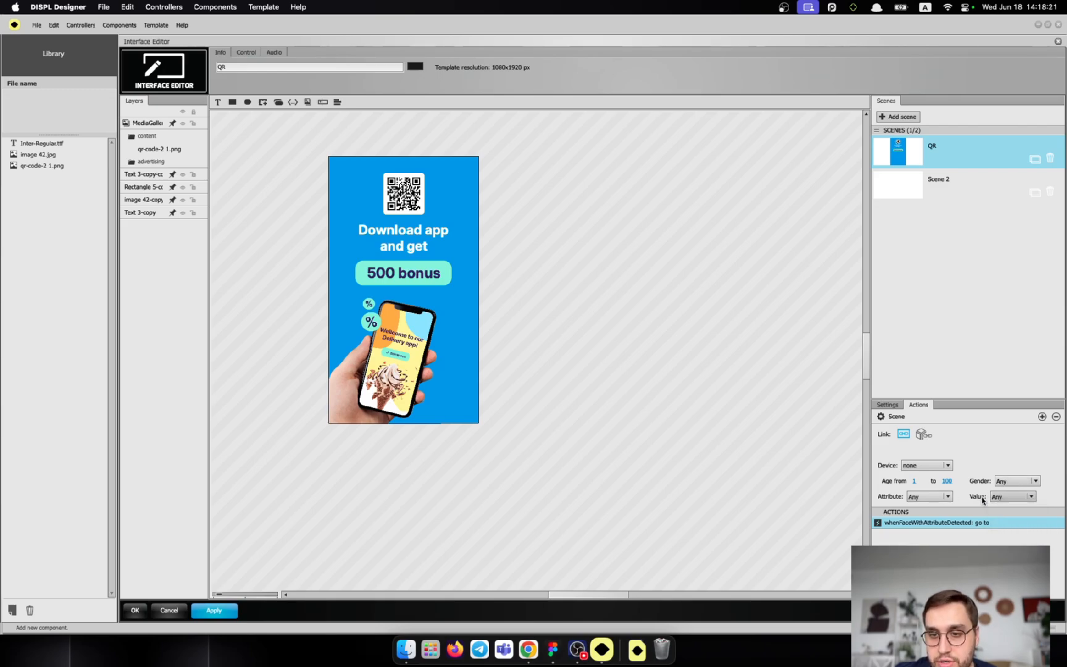
click(926, 498)
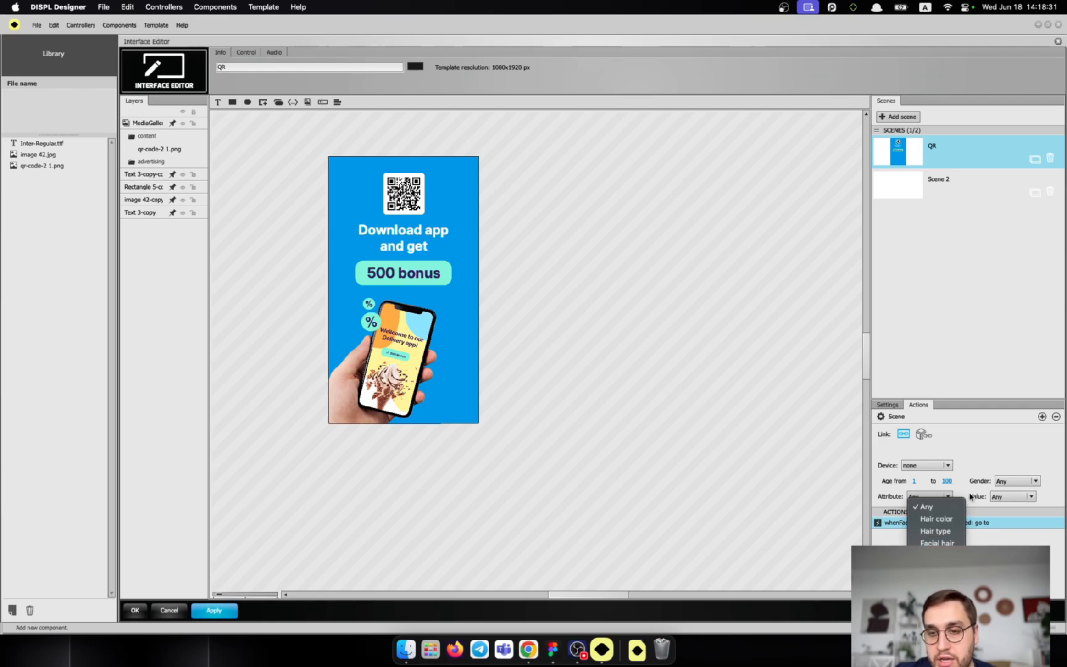
click(963, 477)
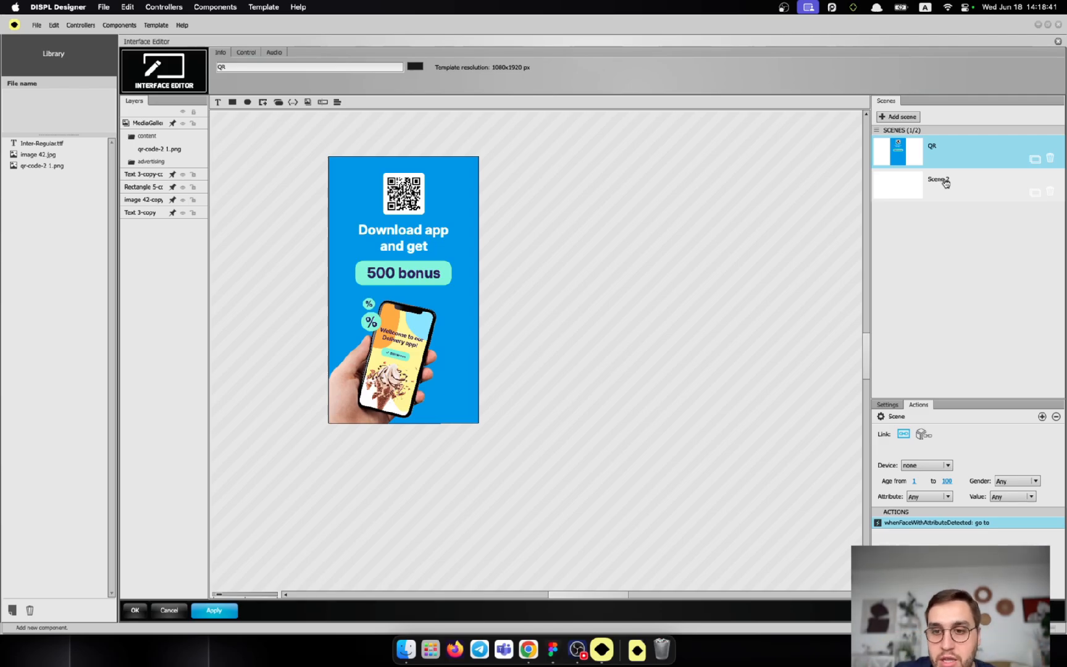
click(930, 496)
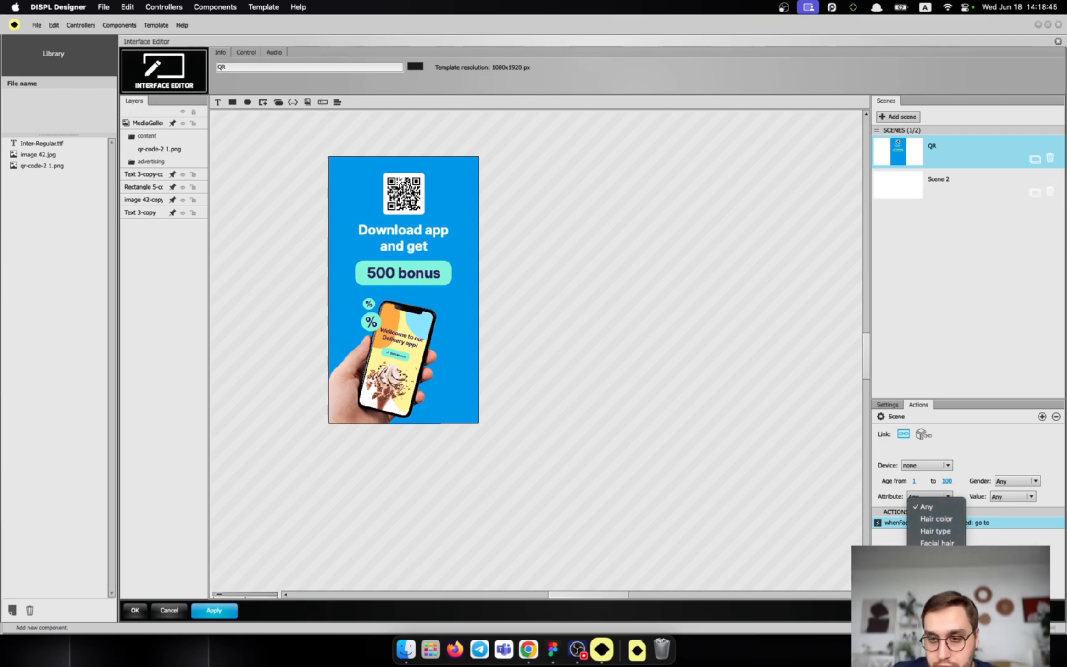
click(936, 556)
click(1012, 496)
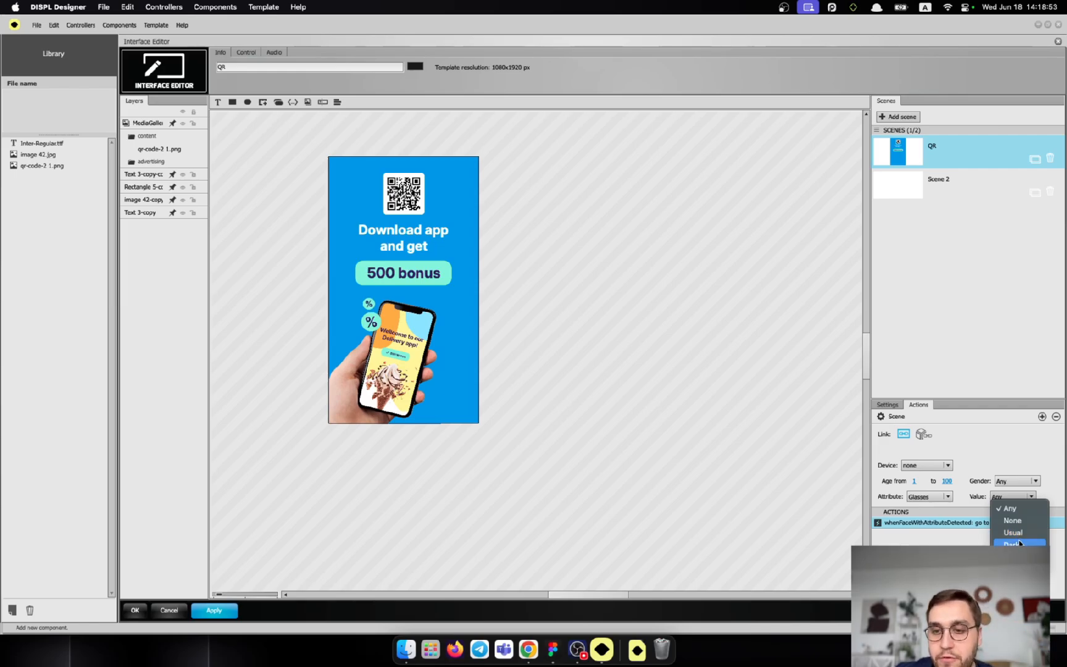
click(1010, 508)
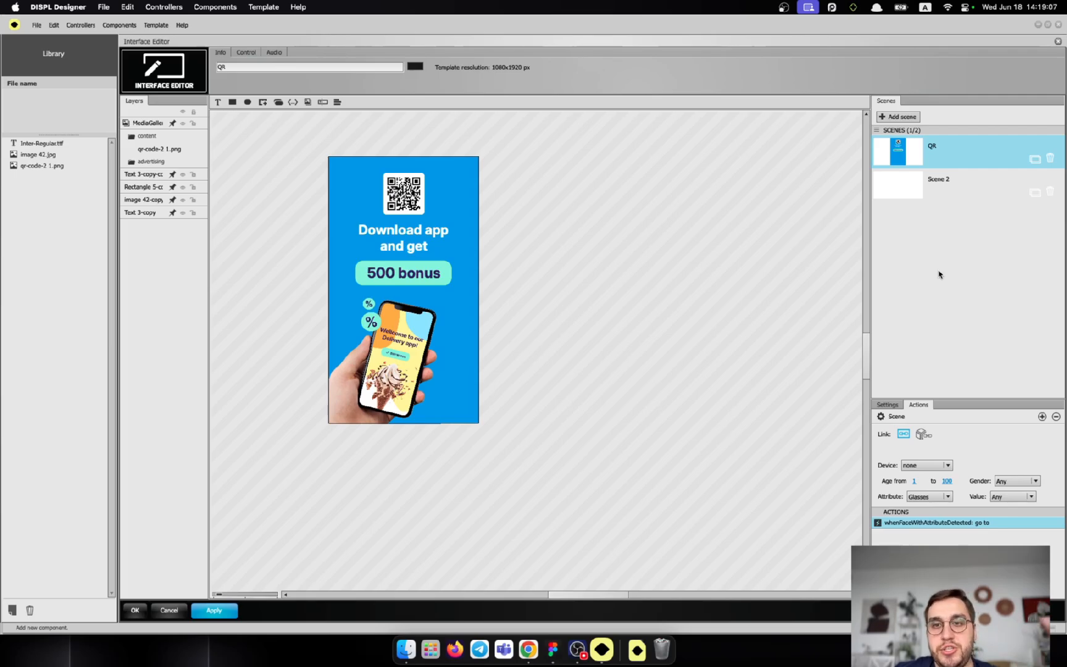
click(974, 201)
click(952, 152)
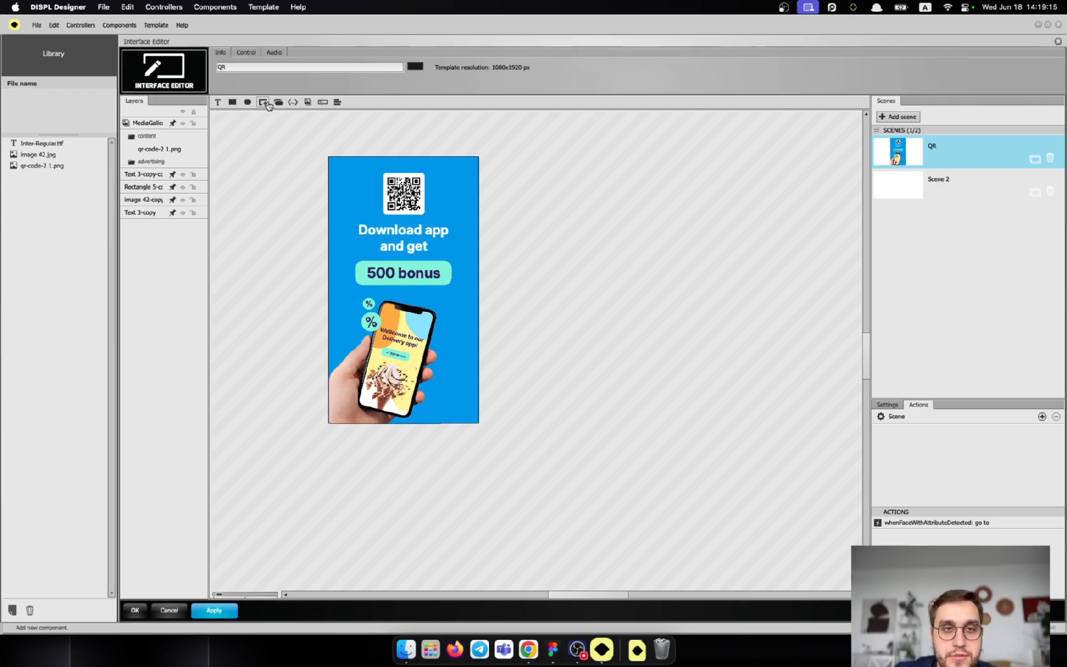
Try out a rectangle and a Camera layer on the QR scene, deleting each one after placing it
click(232, 102)
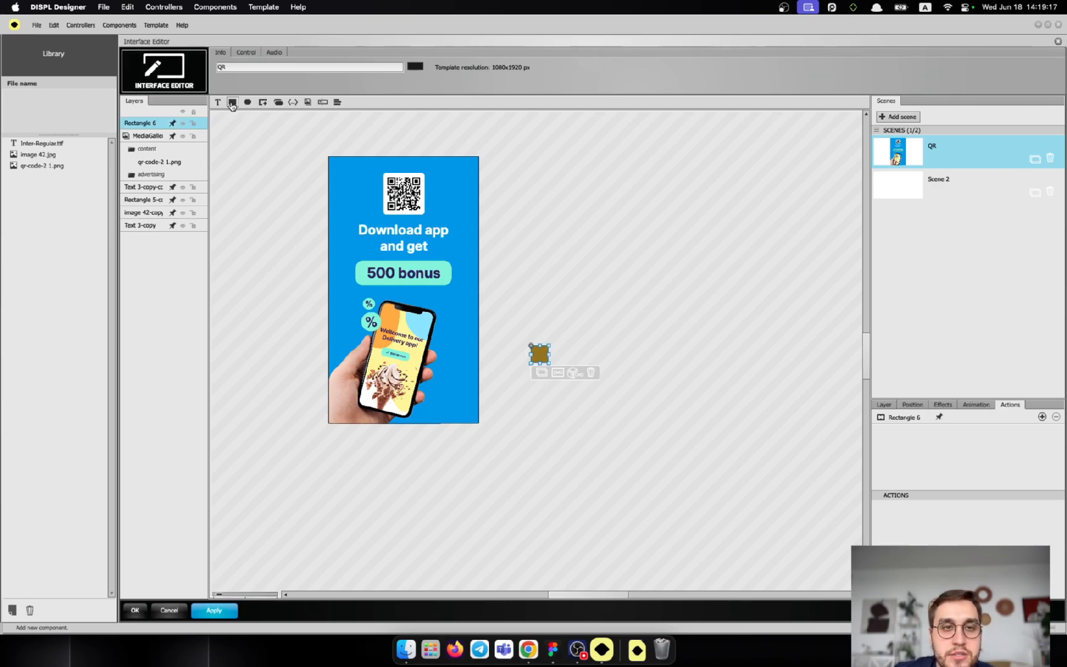
key(Delete)
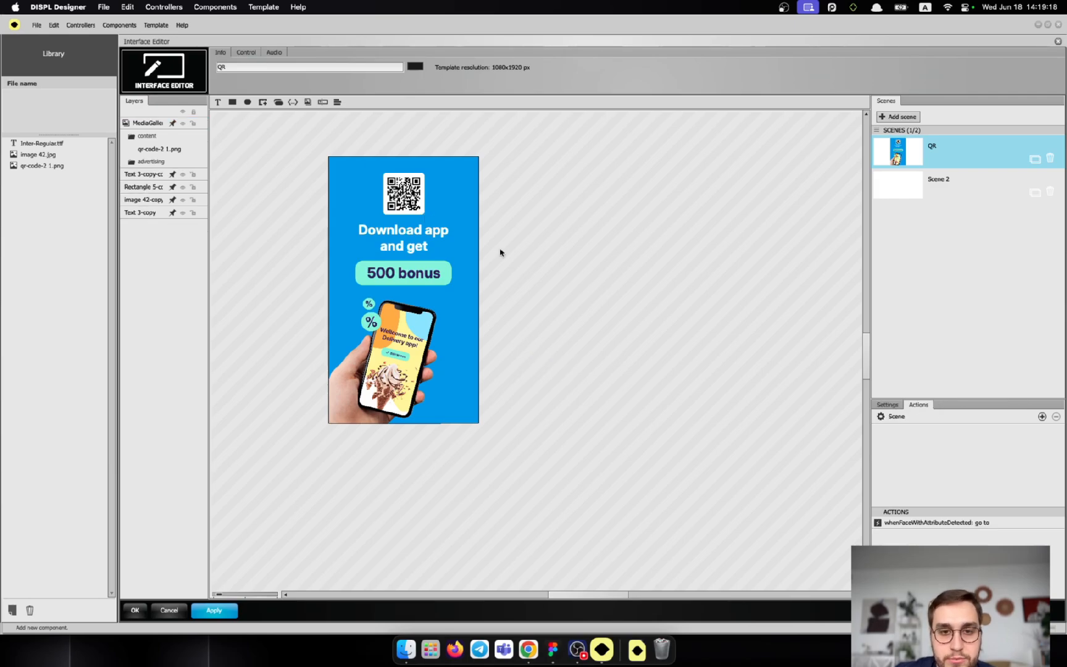
click(263, 103)
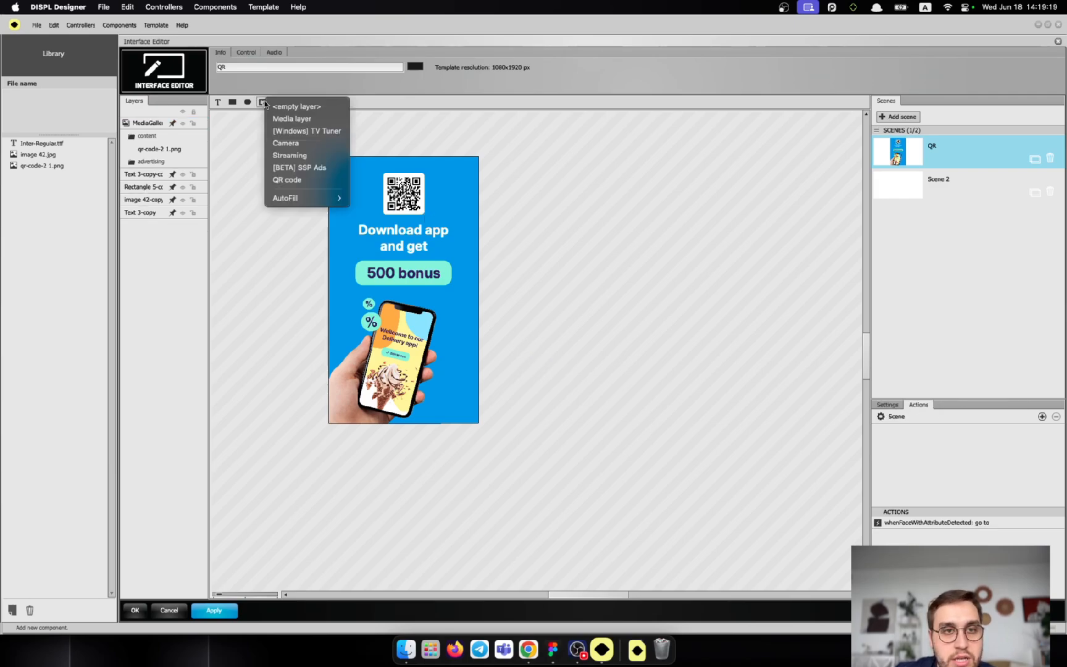
click(304, 144)
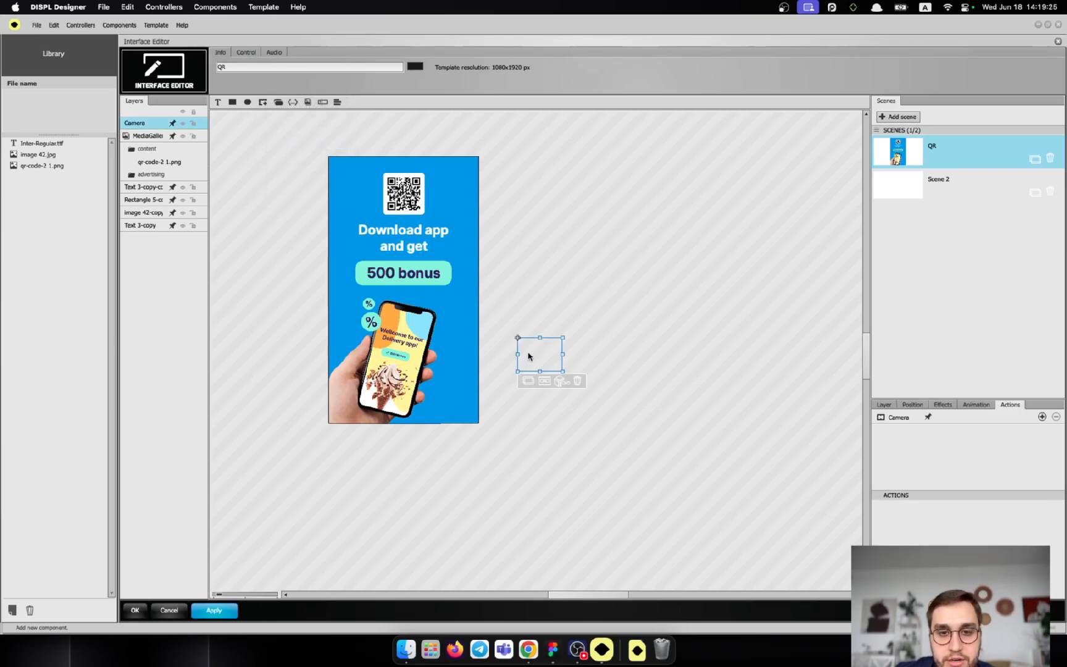
drag(529, 356, 455, 334)
key(Delete)
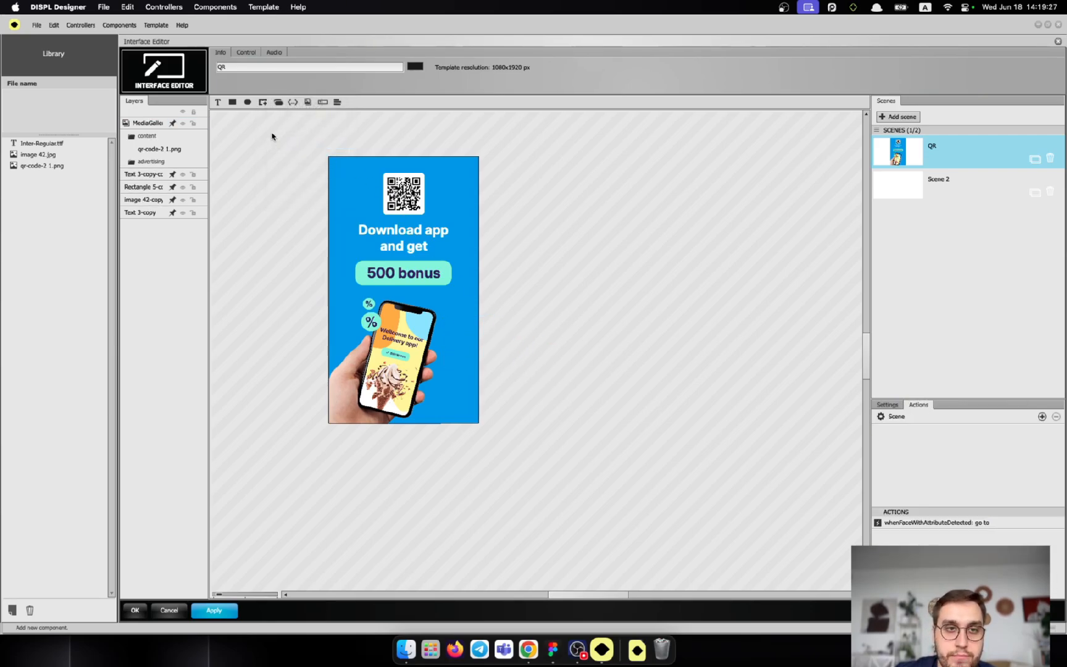
Review the available layer and text input types, and try out a Mediaplan catalog layer before deleting it
click(262, 102)
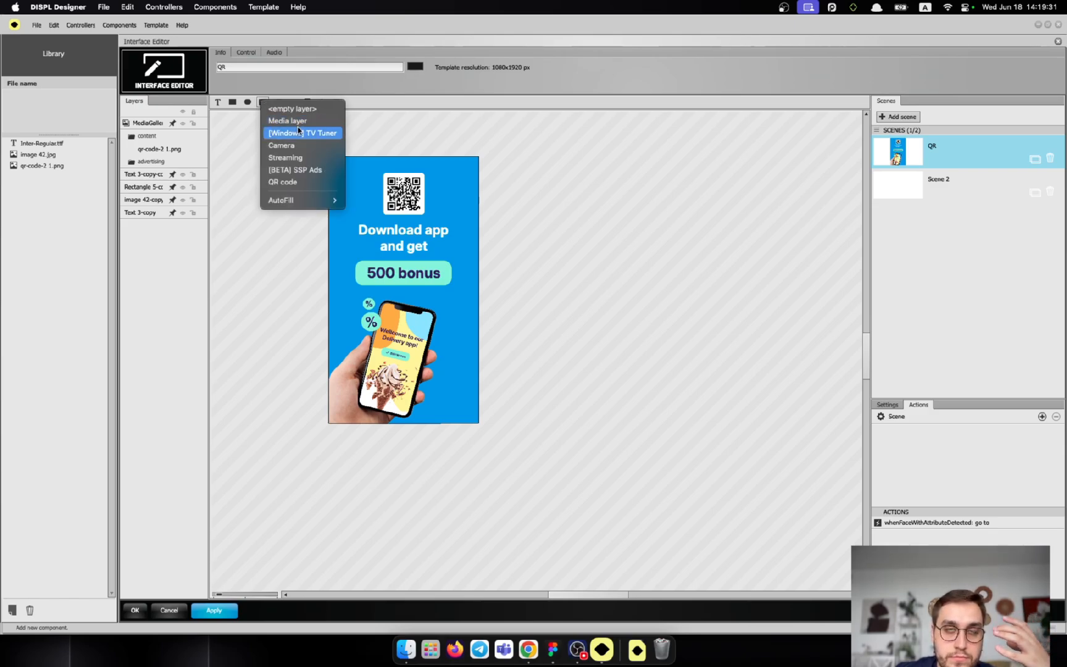
click(349, 104)
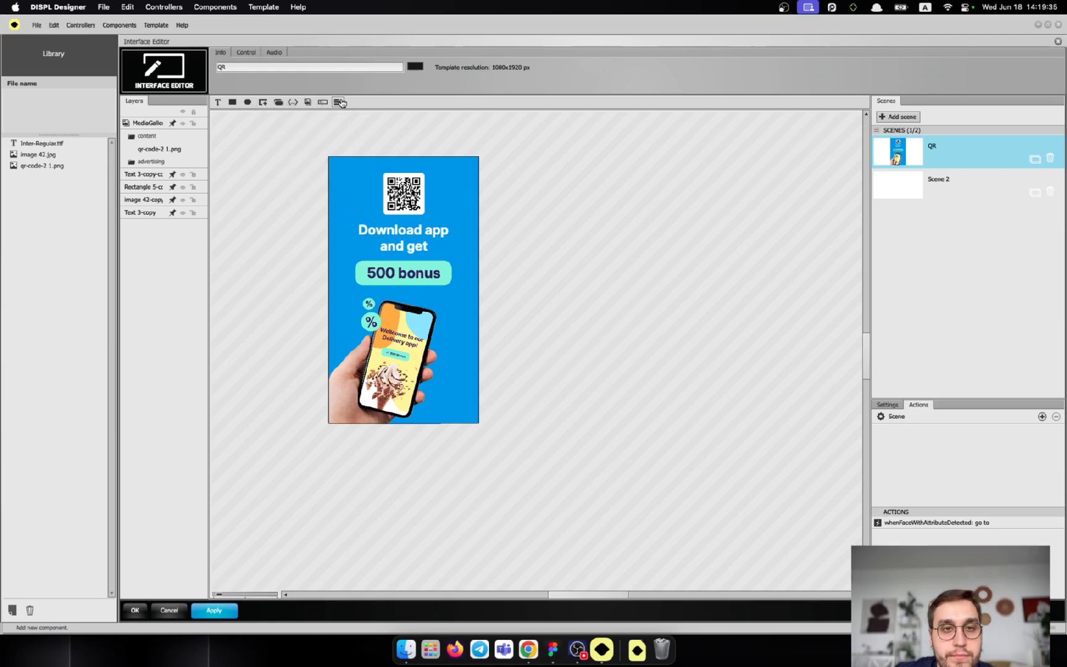
click(340, 102)
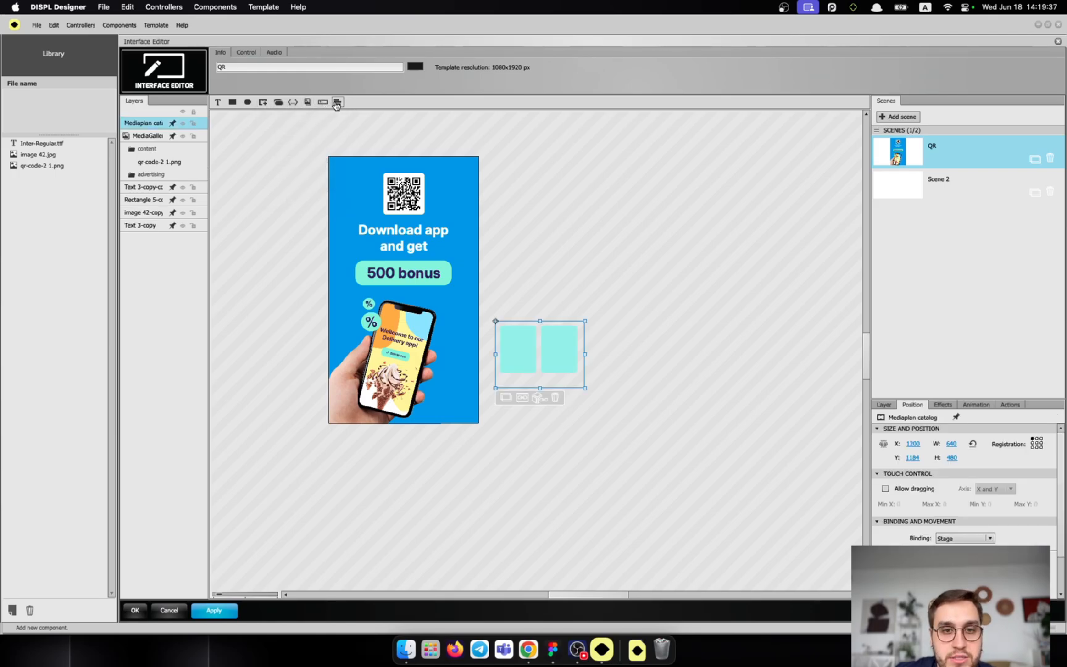
key(Delete)
click(322, 102)
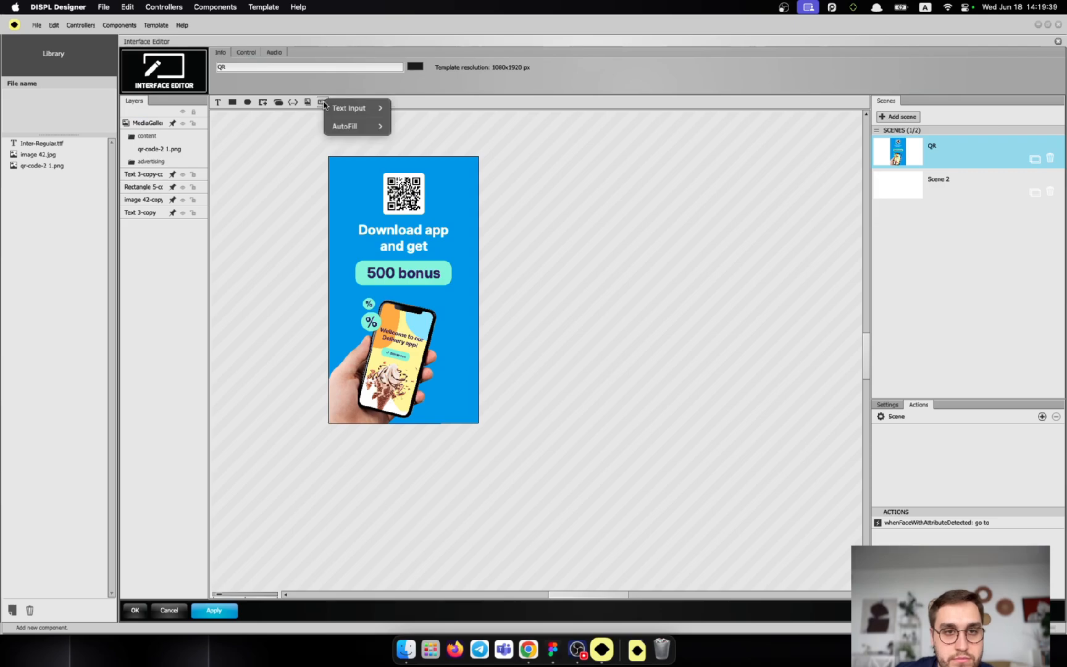
click(386, 94)
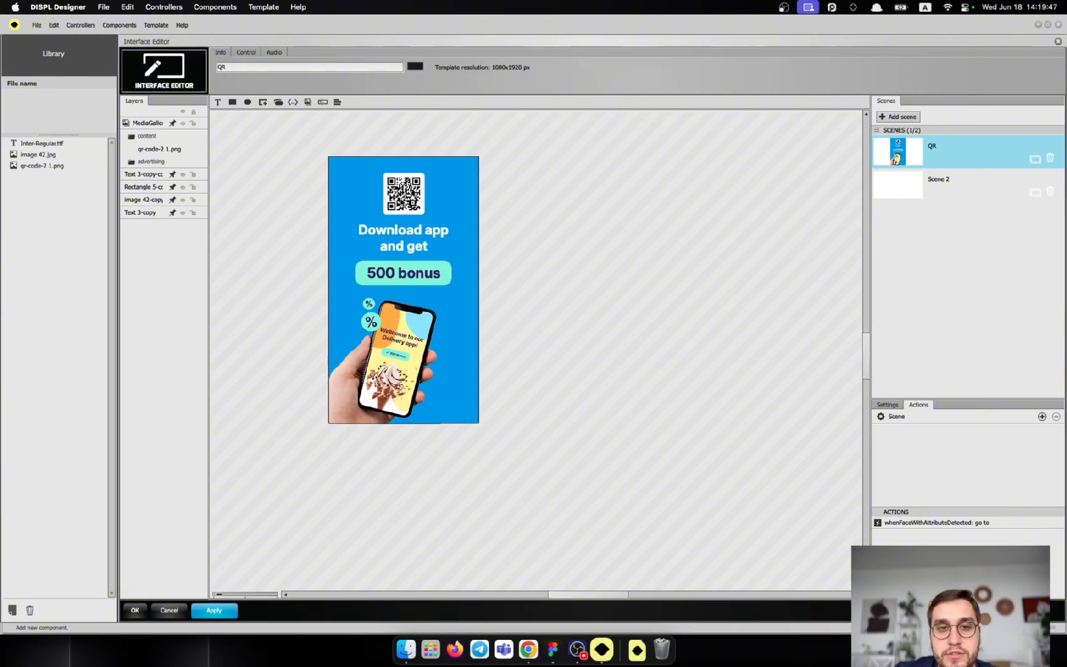
Remove qr-code-2 1.png from the QR scene's media gallery, apply the change and close the interface editor
click(400, 200)
click(159, 150)
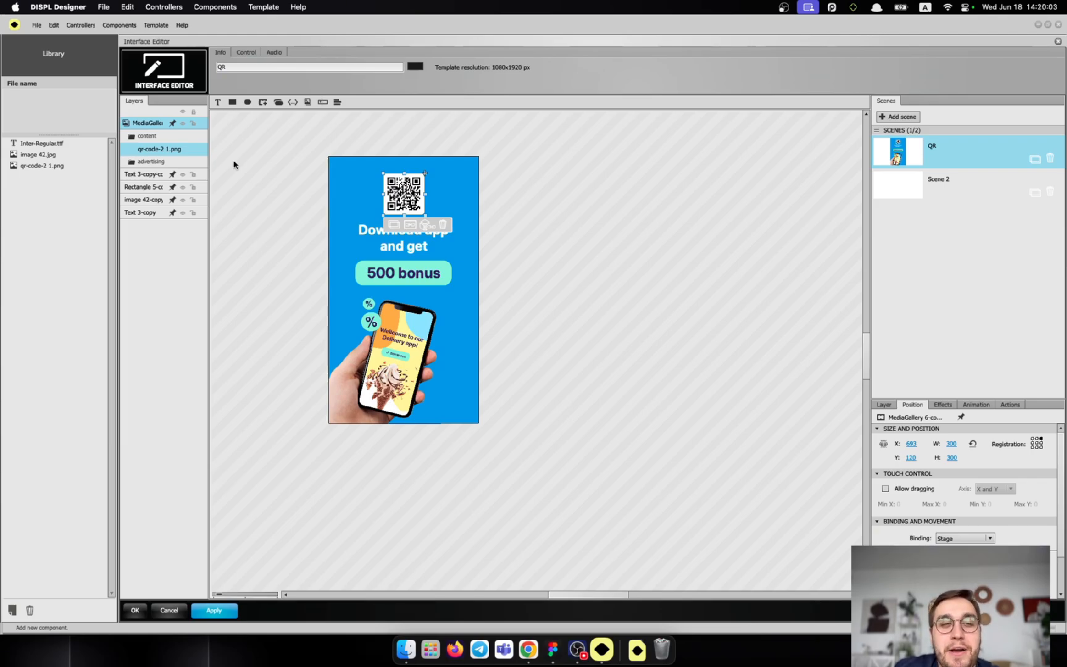
click(331, 176)
click(410, 201)
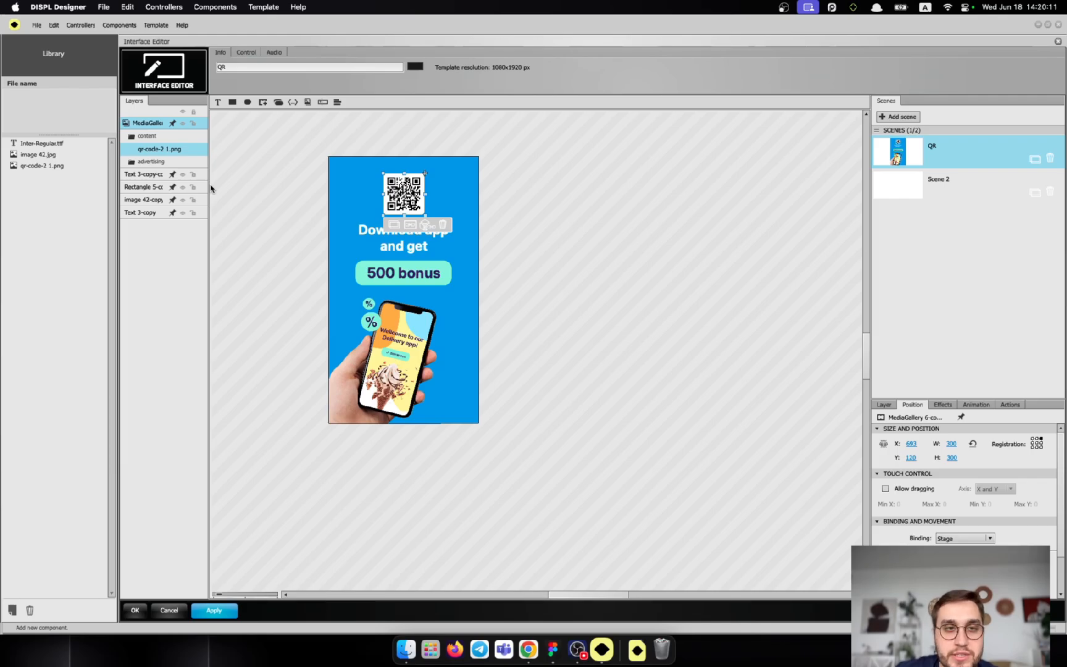
key(BackSpace)
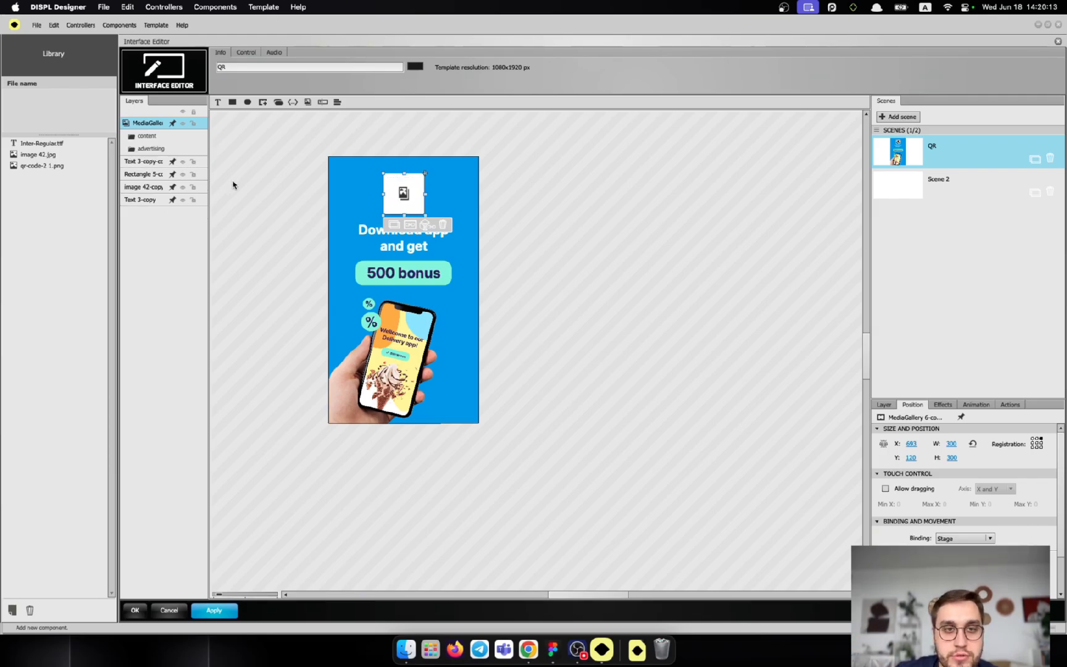
click(234, 183)
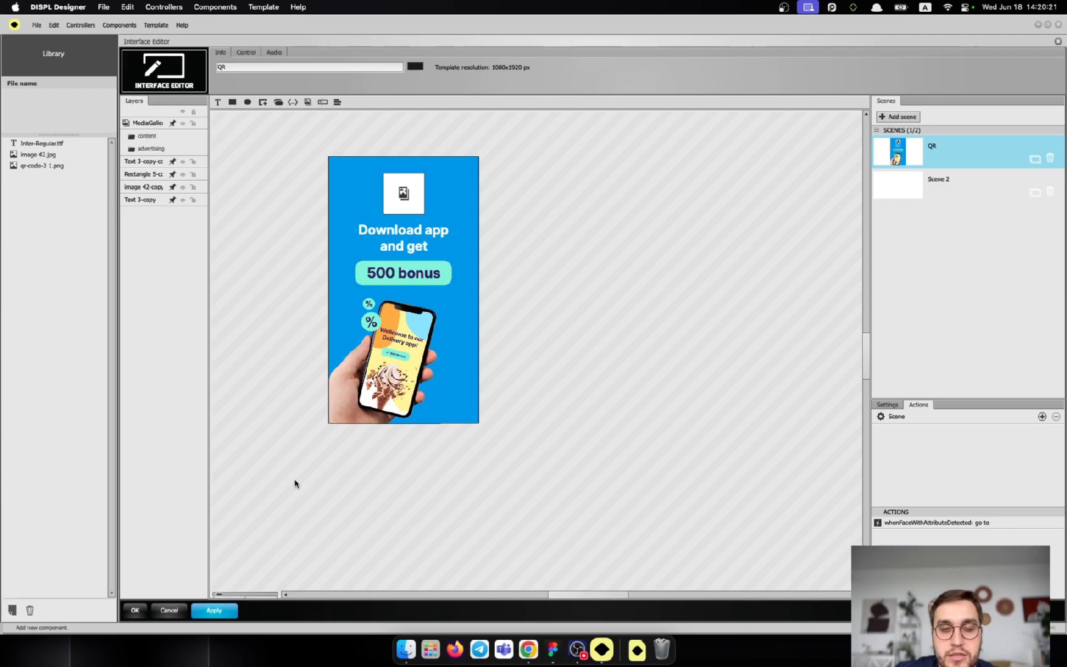
click(227, 610)
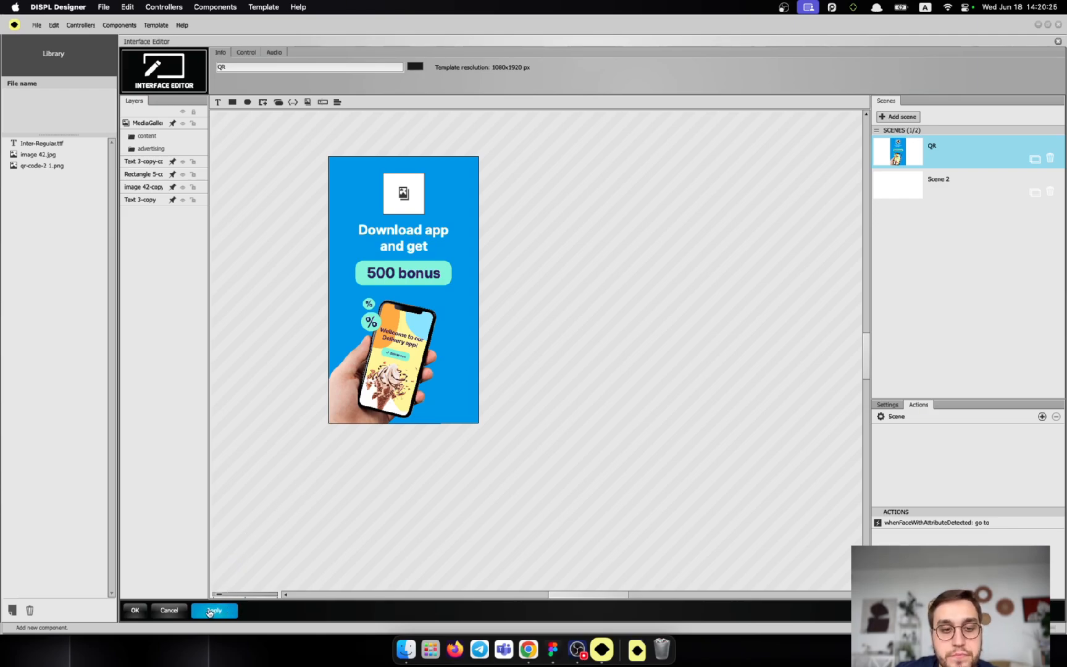
click(169, 611)
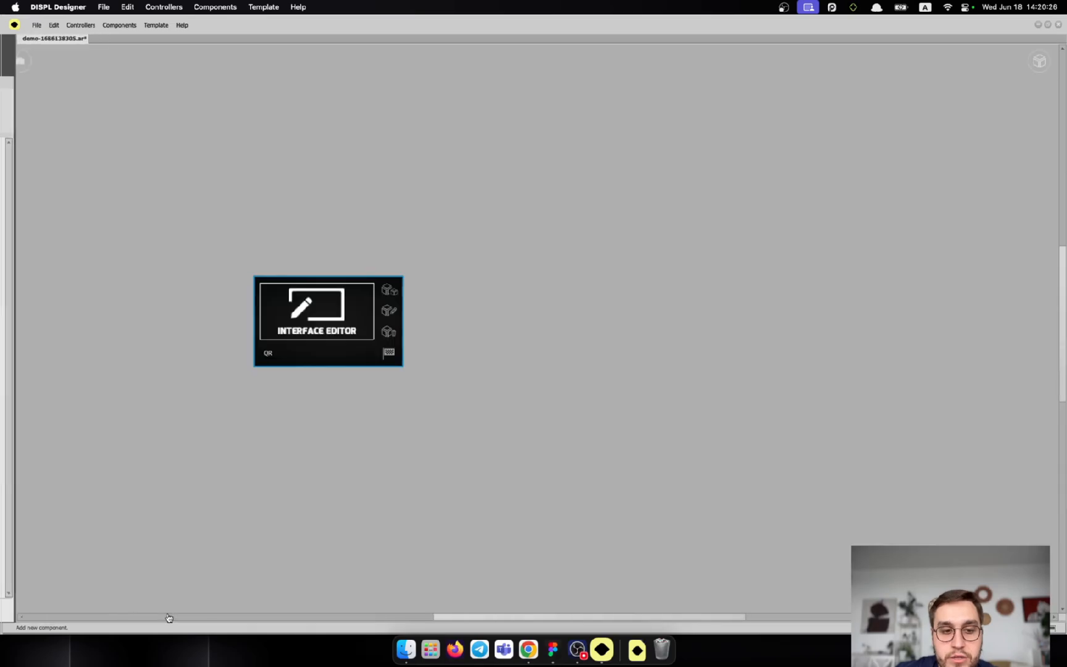
Try adding qr-code-2 1.png back to the media gallery's content, cancel without applying, and reopen the editor to check the gallery
double_click(289, 358)
click(533, 262)
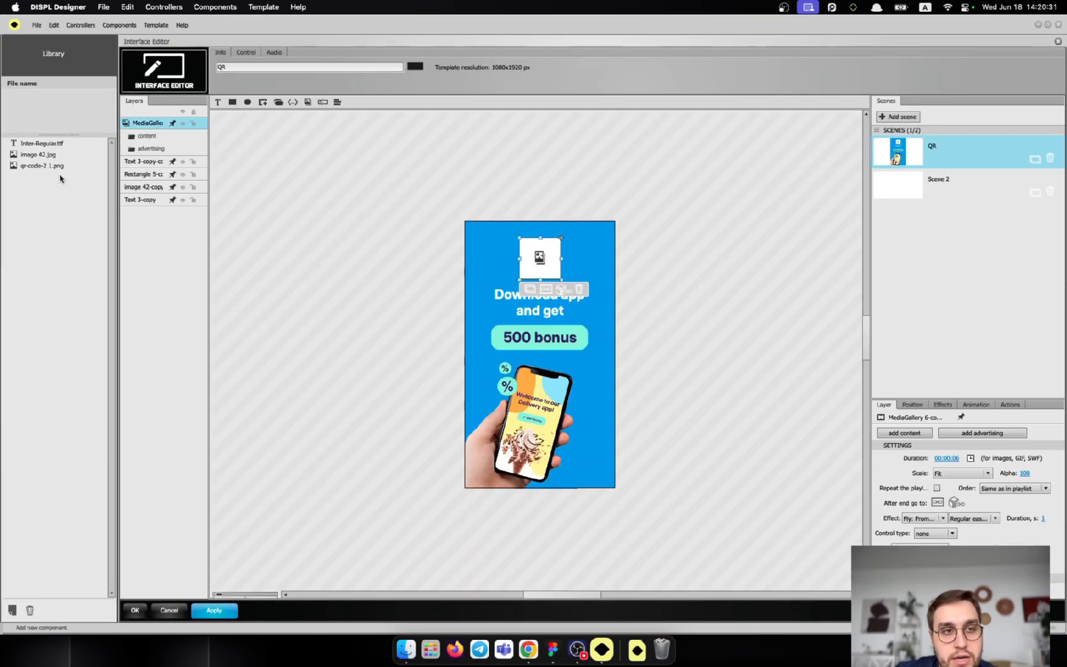
drag(54, 168, 154, 142)
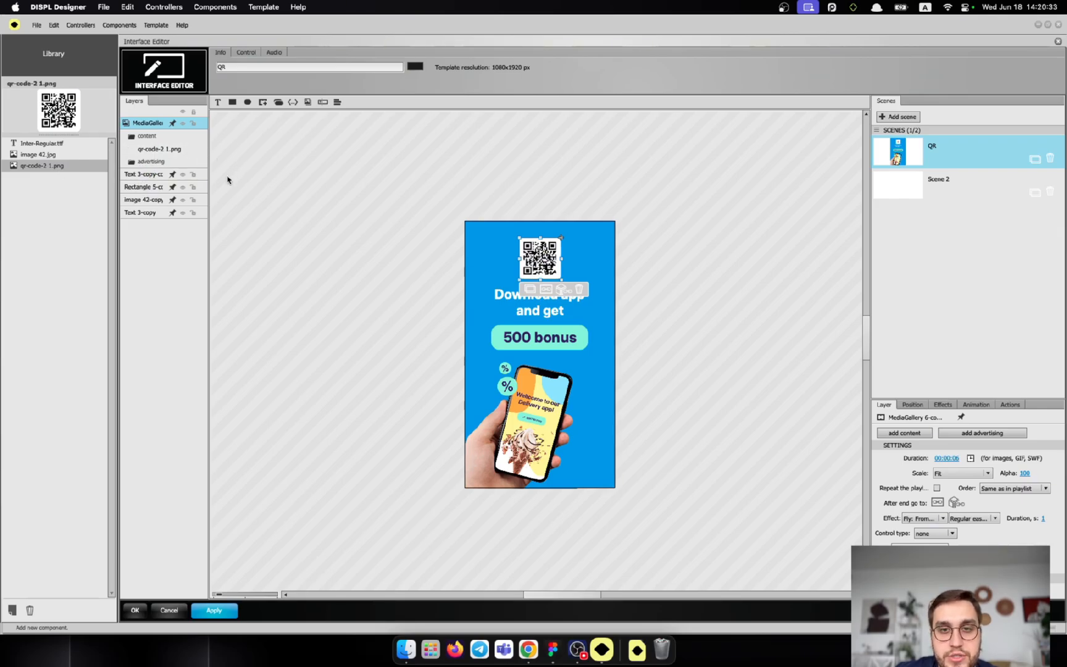
click(303, 220)
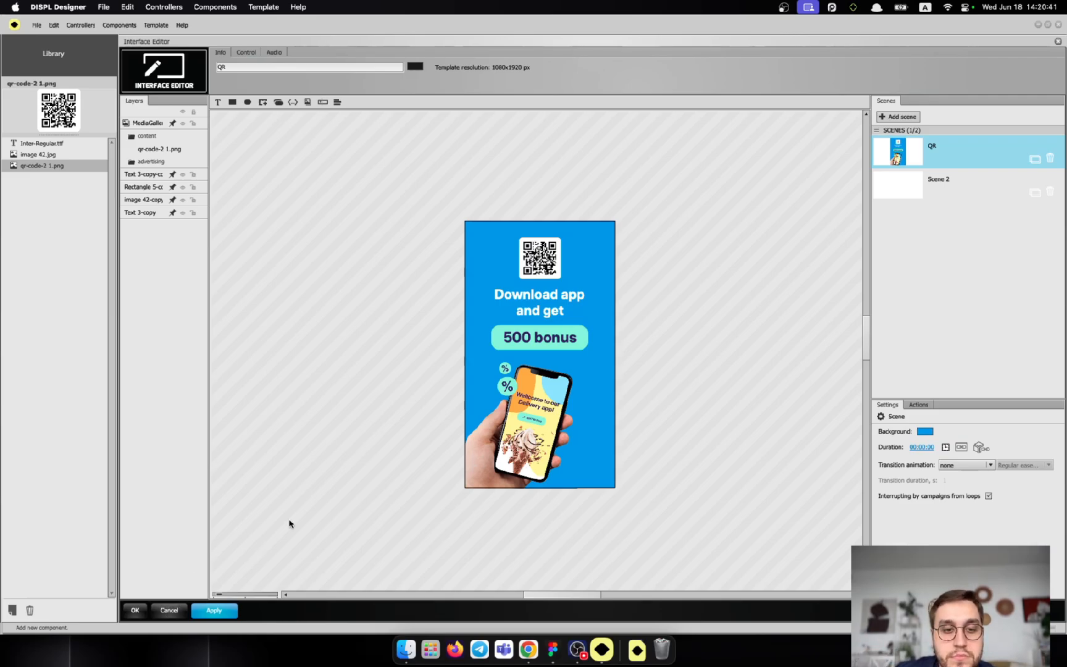
click(169, 615)
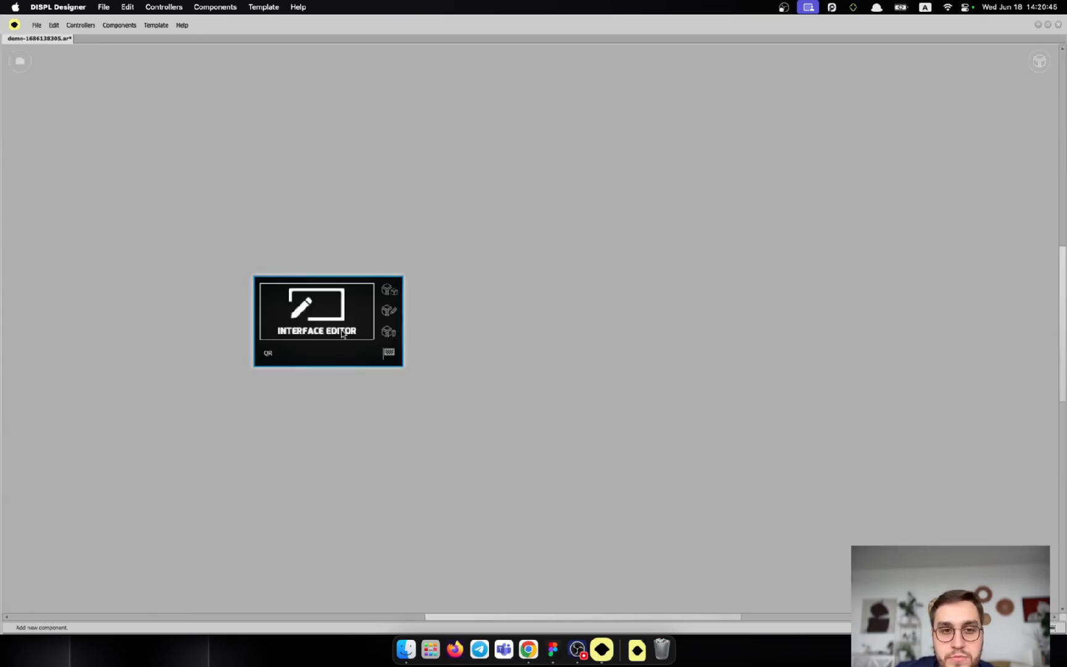
double_click(347, 361)
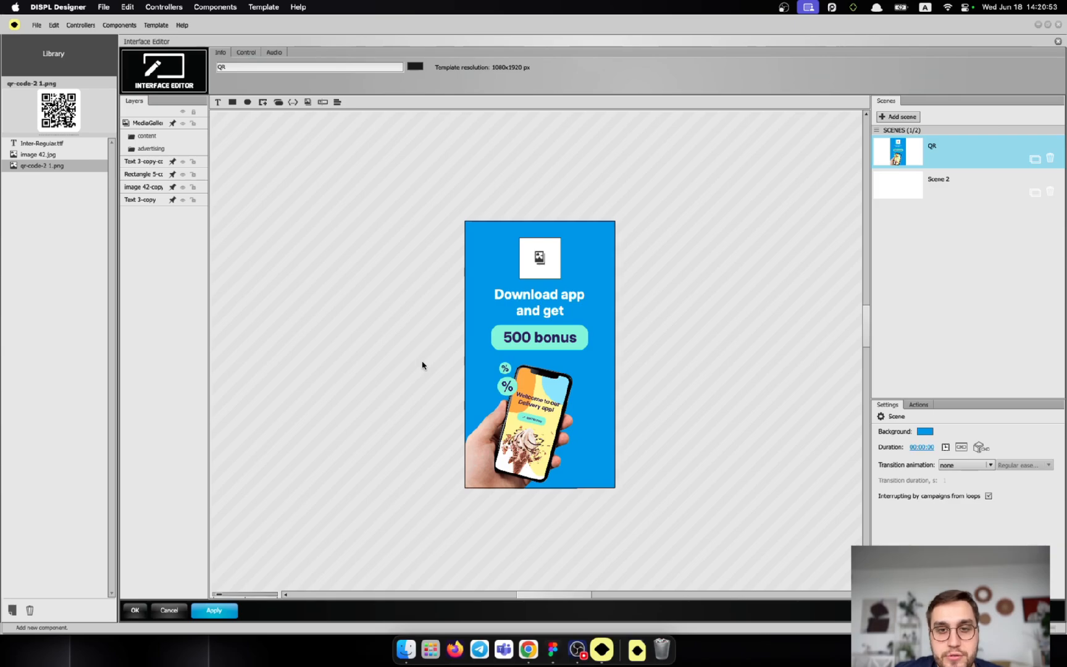
click(169, 610)
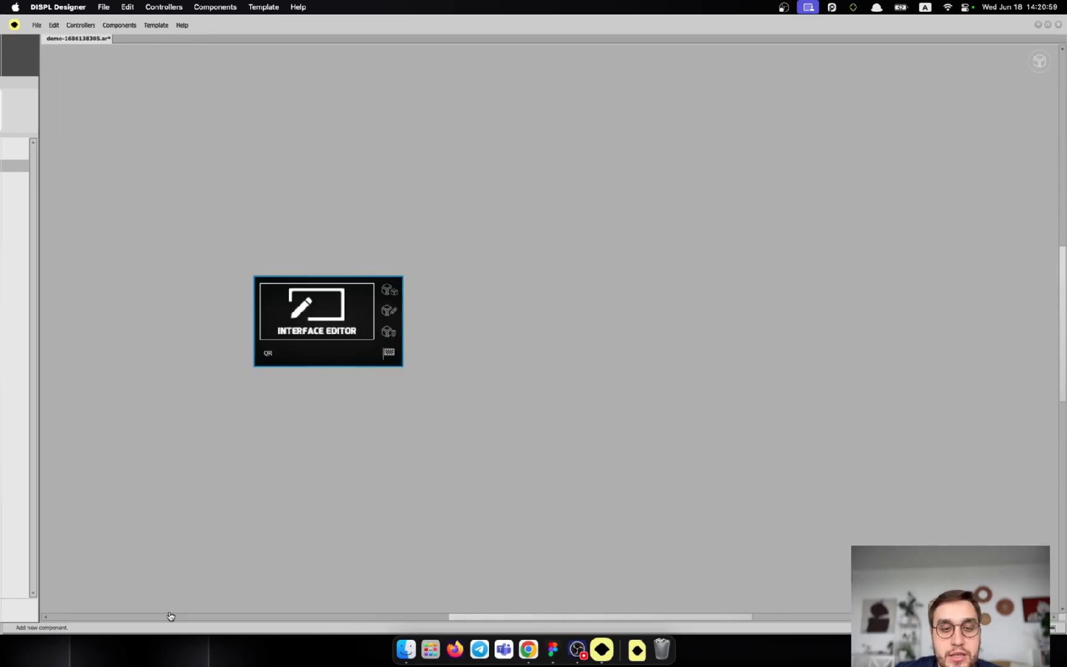
Open the template settings and review the template's title
click(166, 27)
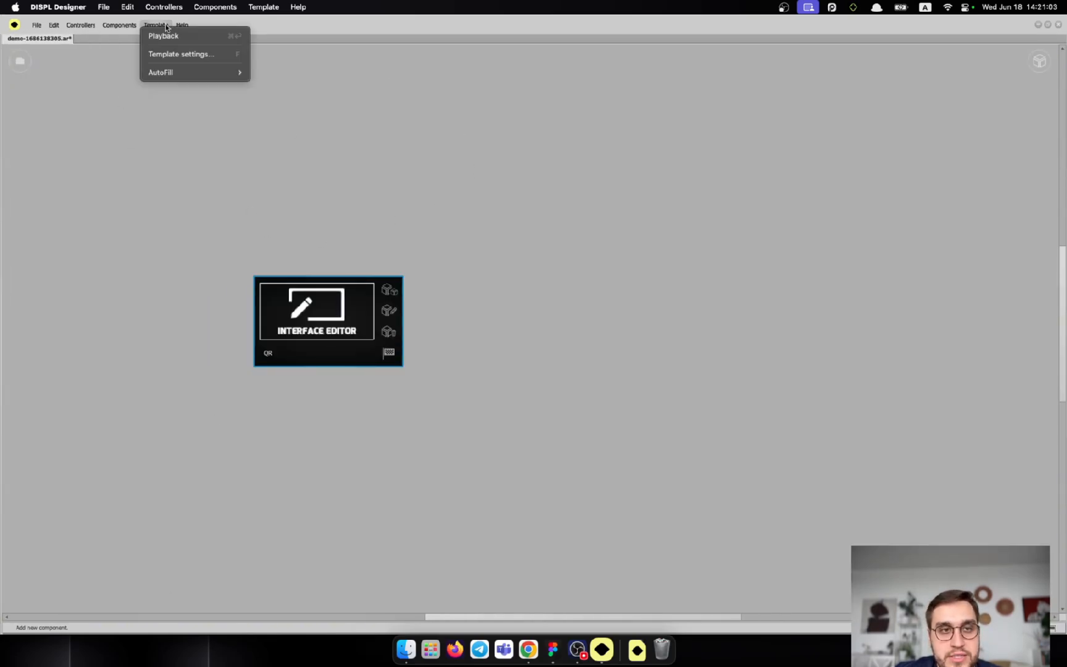
click(166, 27)
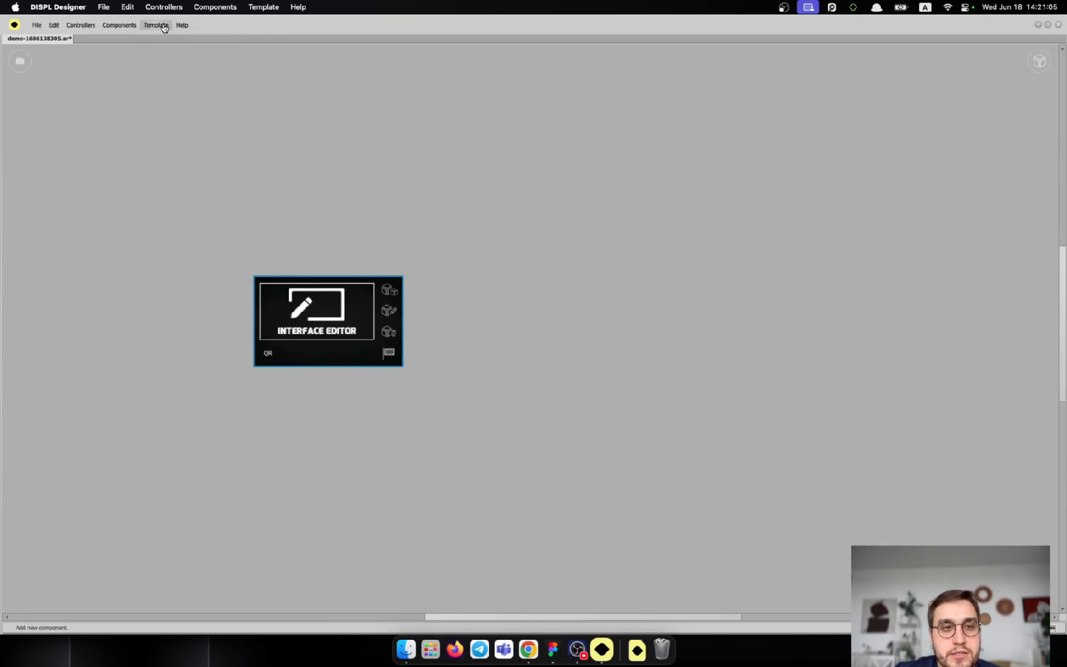
click(164, 27)
click(167, 54)
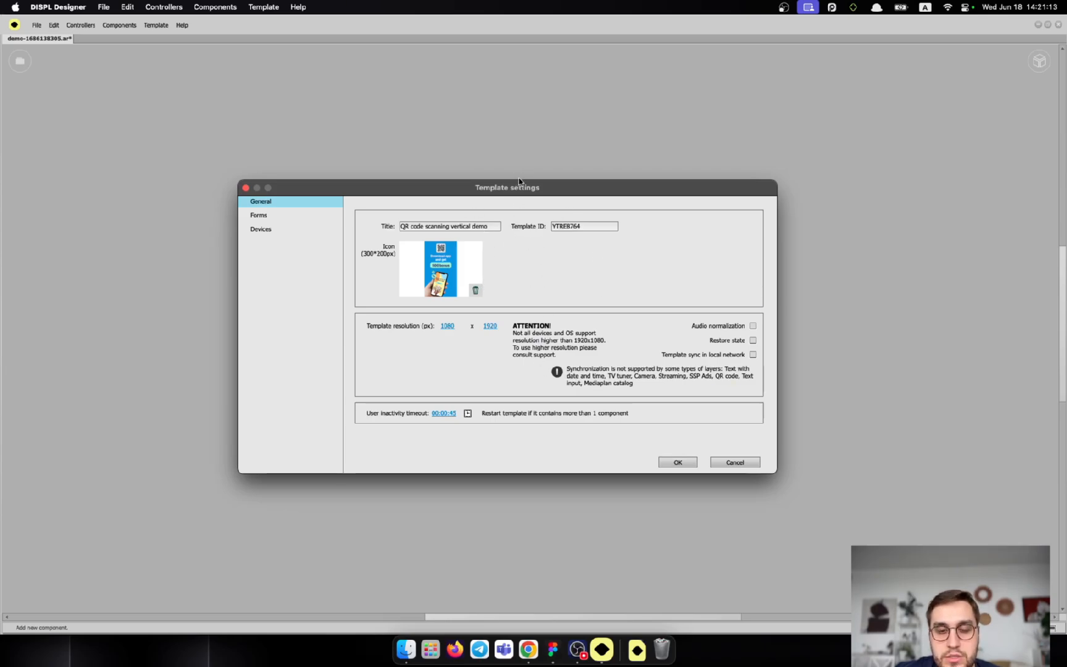
mouse_move(562, 195)
mouse_down()
mouse_move(543, 195)
mouse_move(551, 201)
mouse_up()
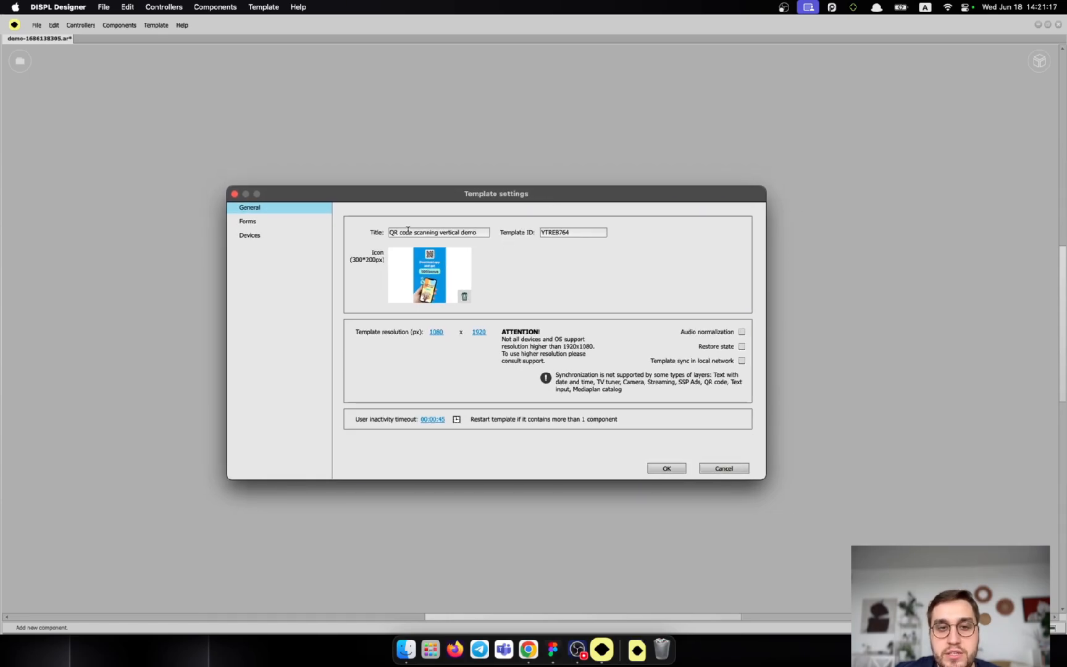
triple_click(482, 232)
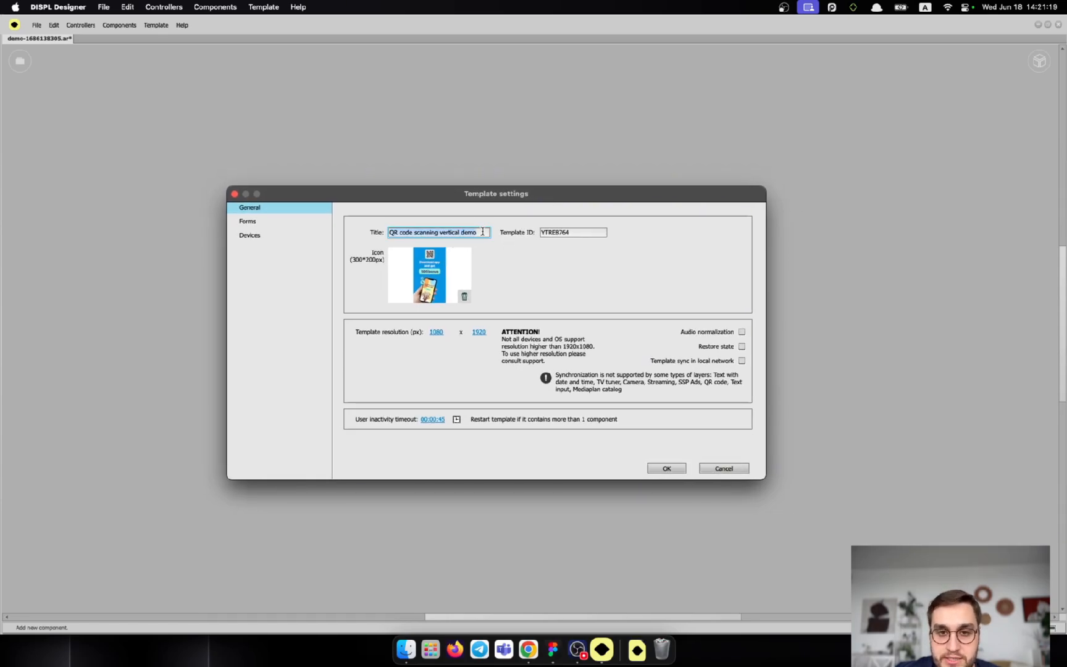
click(496, 233)
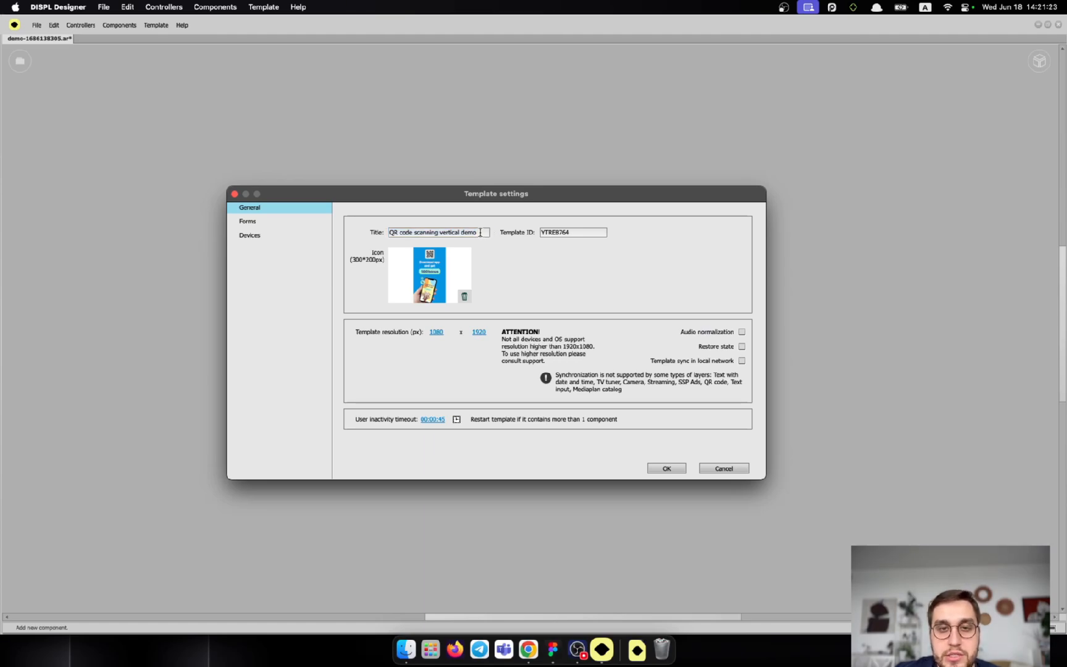
Switch to Chrome to view how titles are shown under the catalogue's templates, and return to DISPL Designer
click(528, 650)
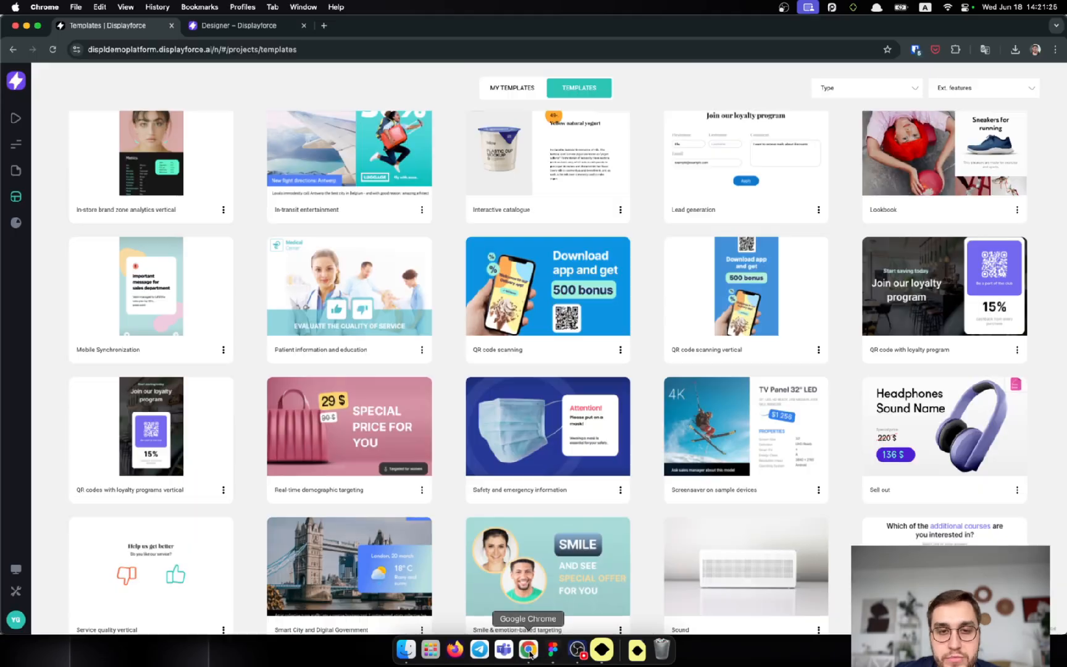
drag(300, 350, 364, 350)
click(370, 354)
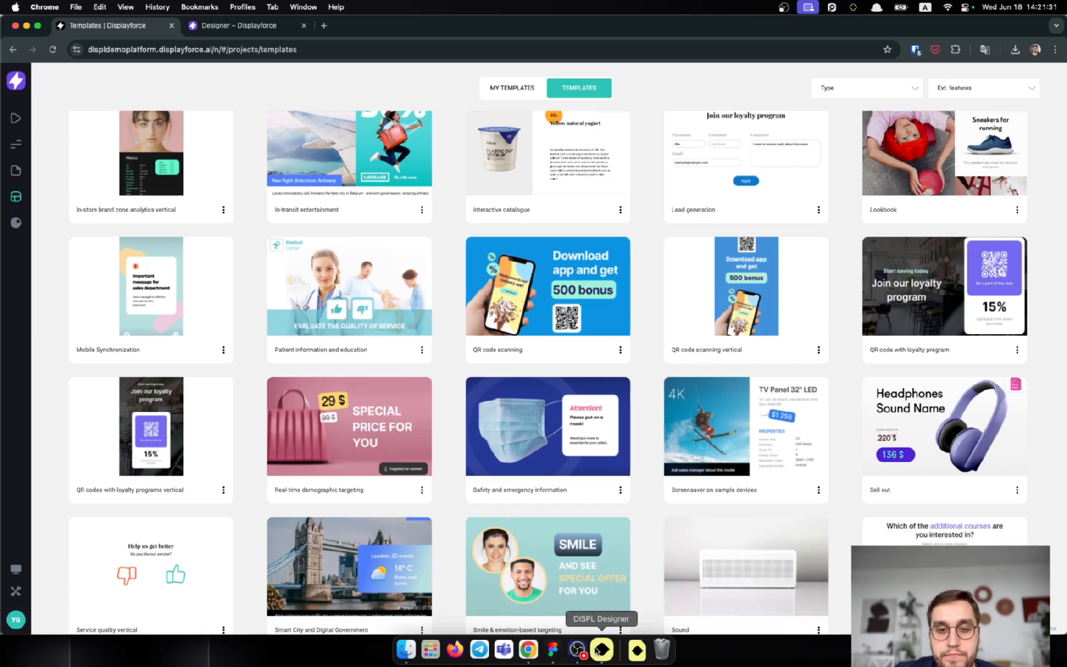
click(598, 650)
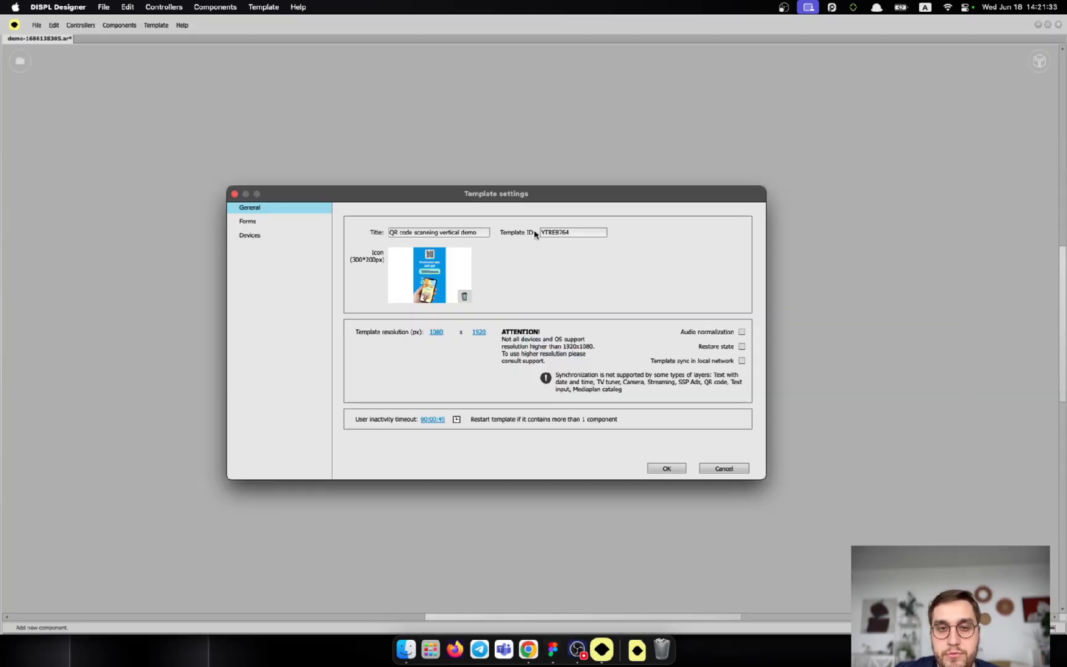
double_click(566, 231)
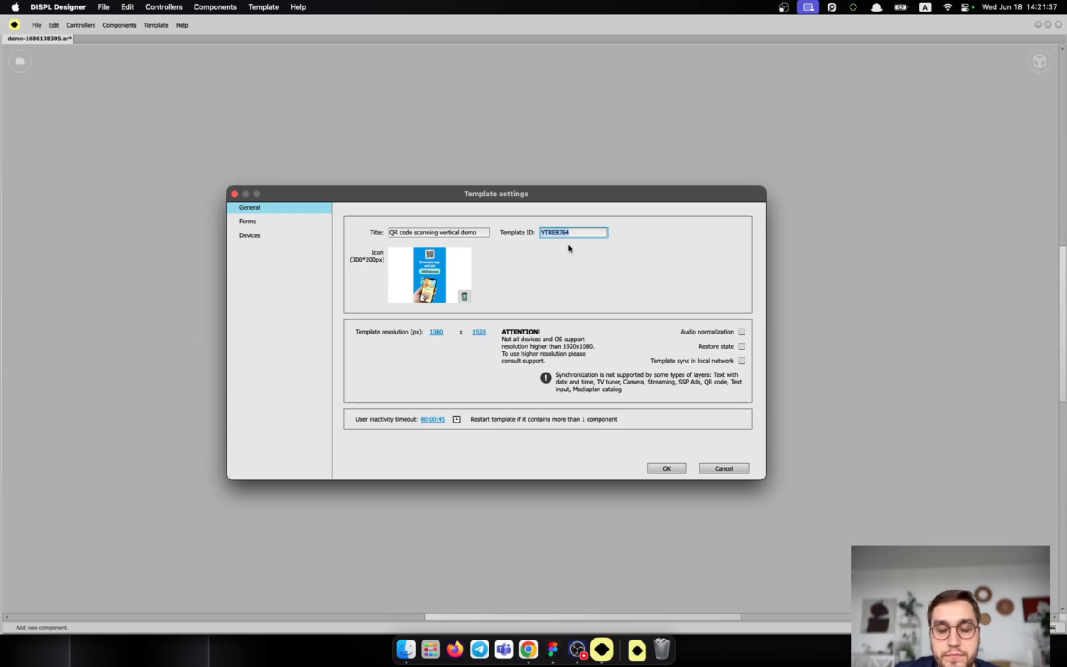
click(577, 240)
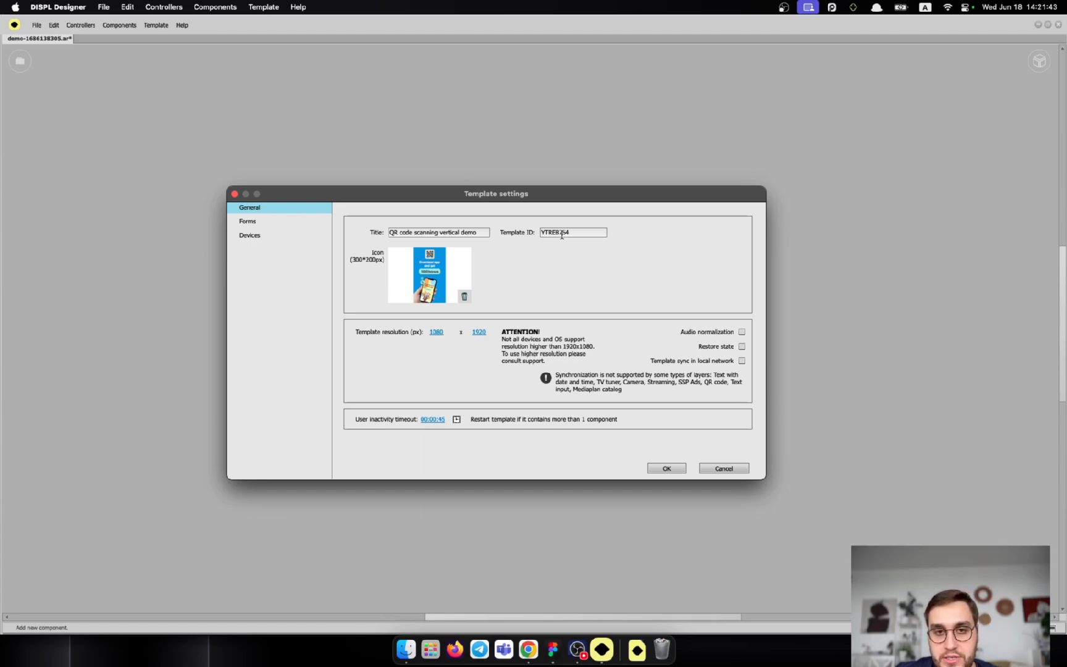
double_click(562, 234)
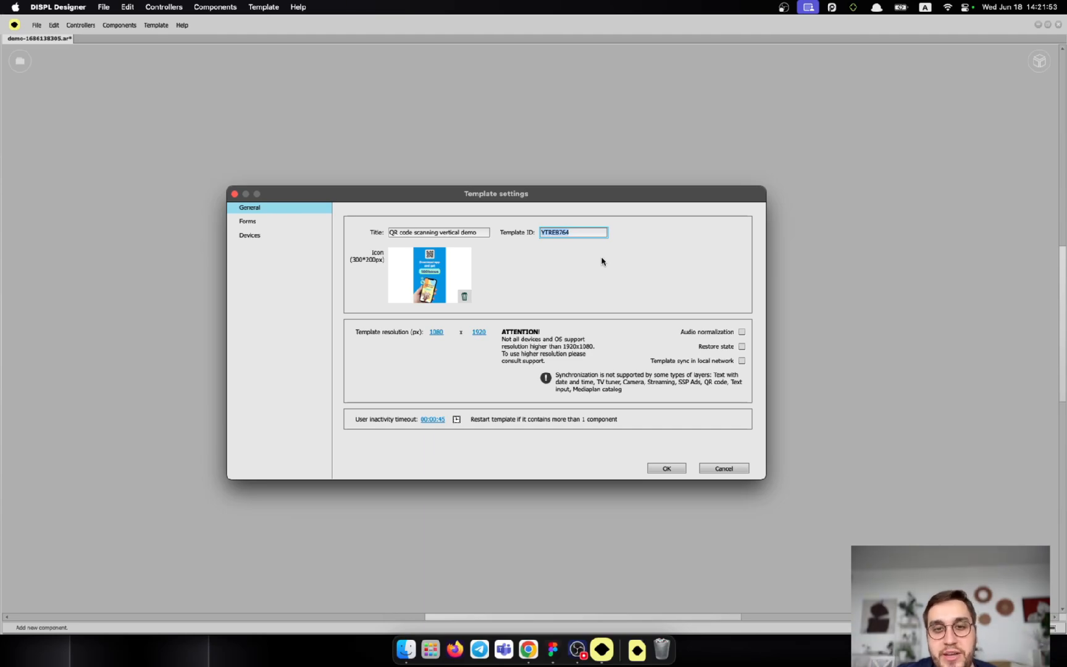
click(600, 282)
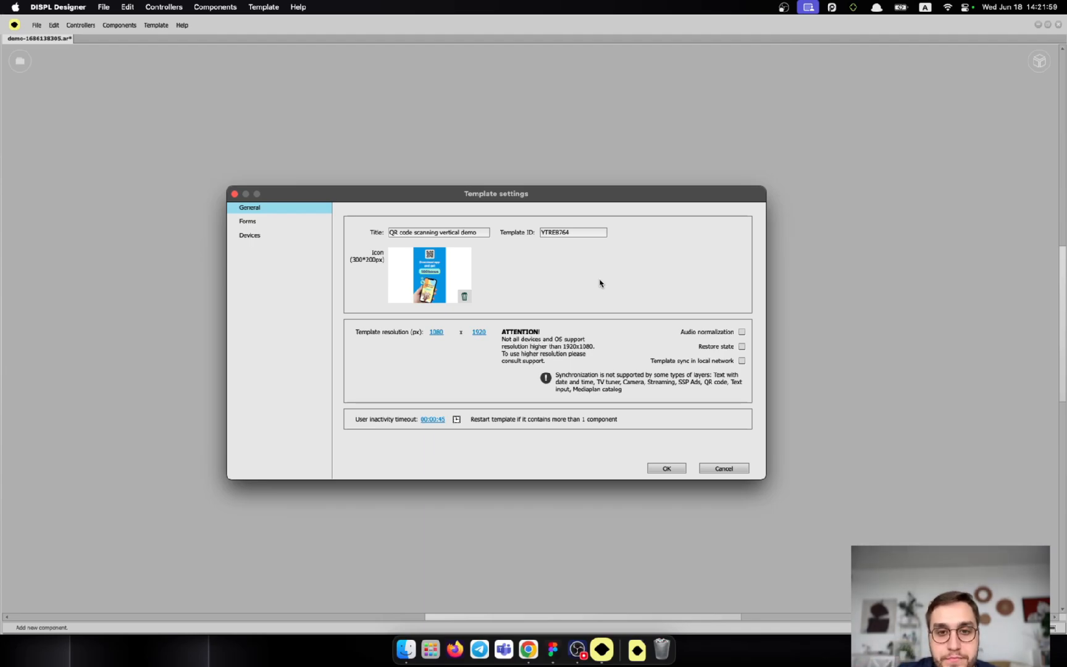
Replace the template ID with QRVER1
double_click(559, 233)
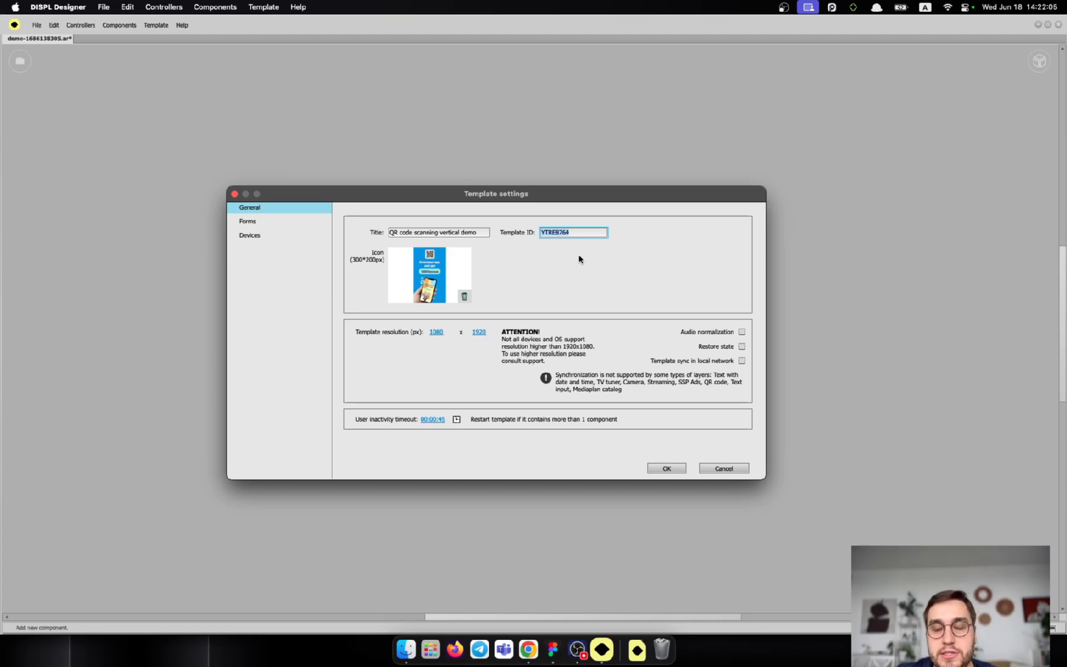
text(HOASHD)
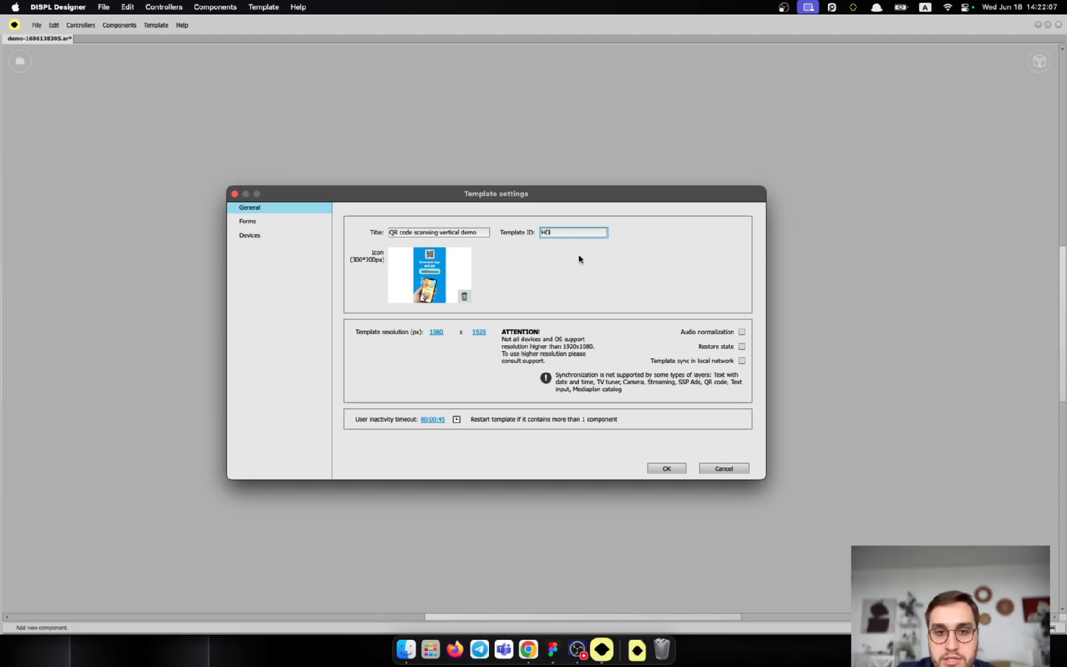
key(BackSpace)
key(BackSpace)
key(BackSpace)
key(BackSpace)
key(BackSpace)
key(BackSpace)
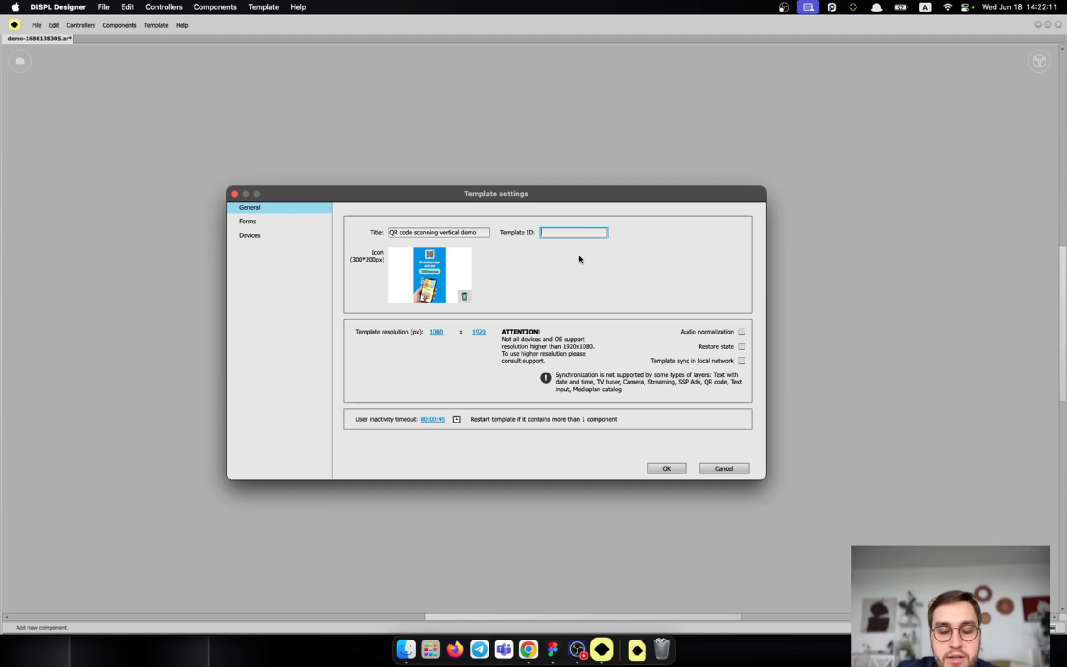
text(QRVER)
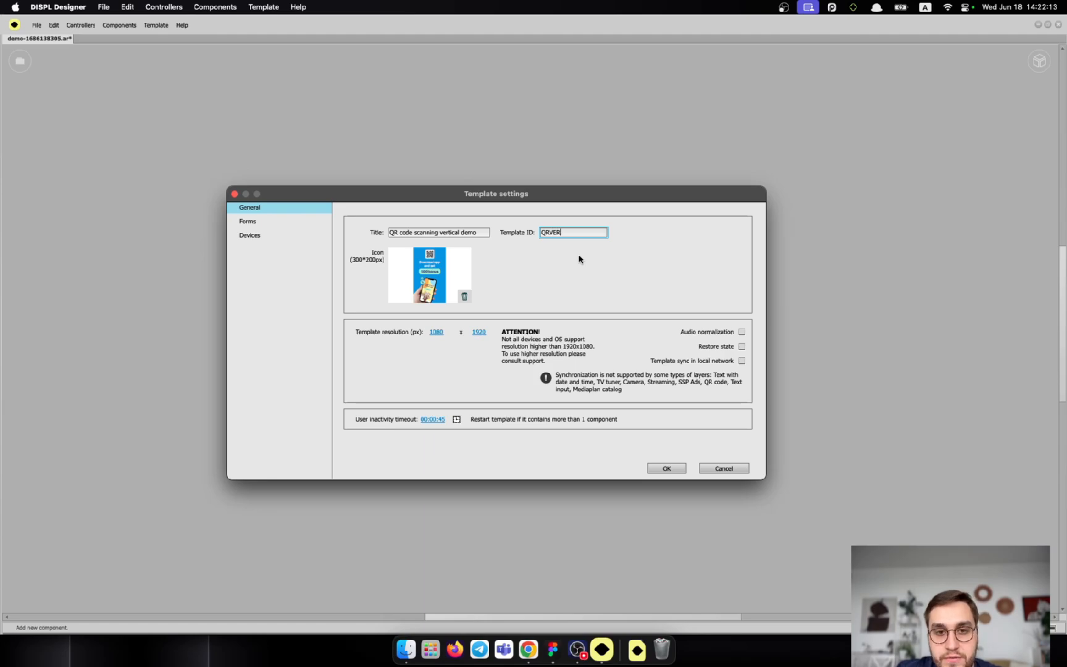
text(1)
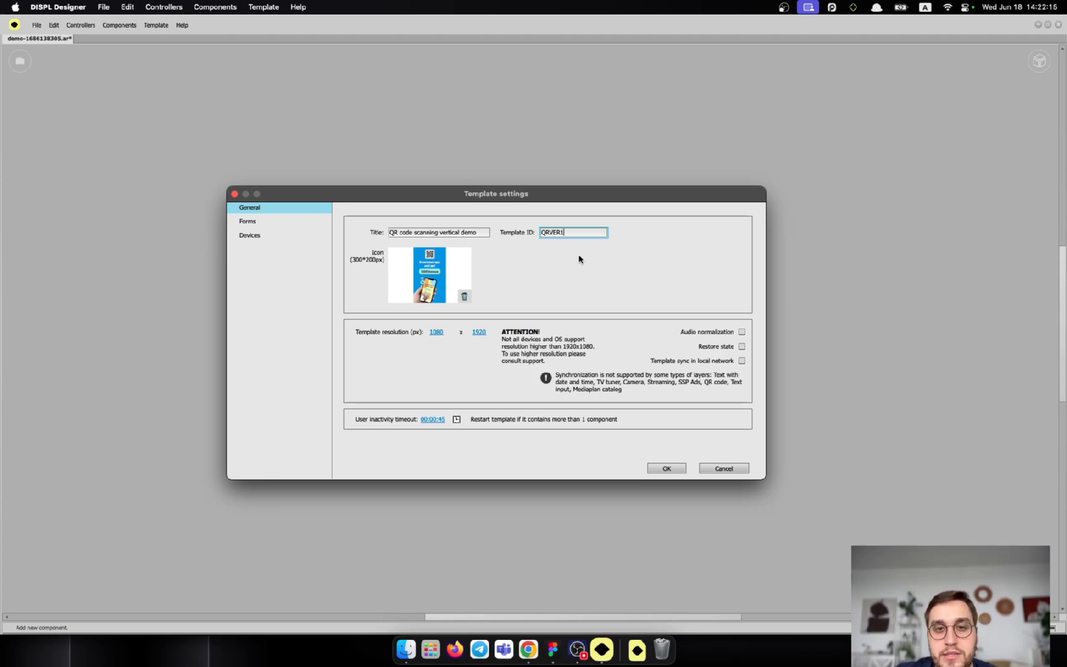
click(596, 257)
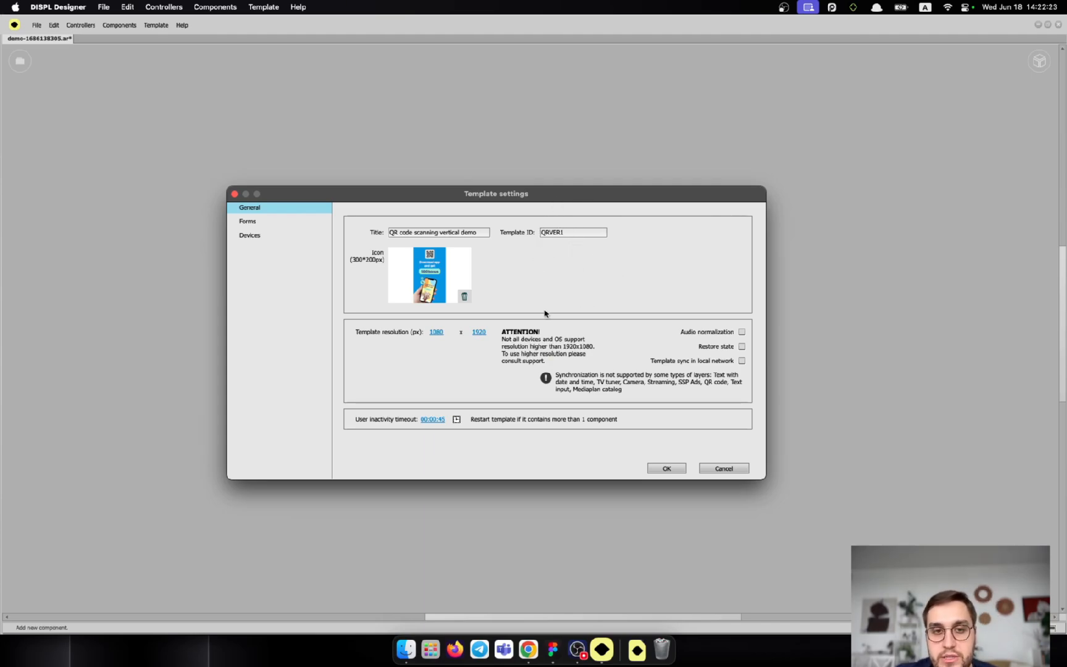
Set the template resolution to 1920 x 1920 px, apply the settings, and check the QR scene's canvas in the interface editor
click(462, 339)
click(443, 339)
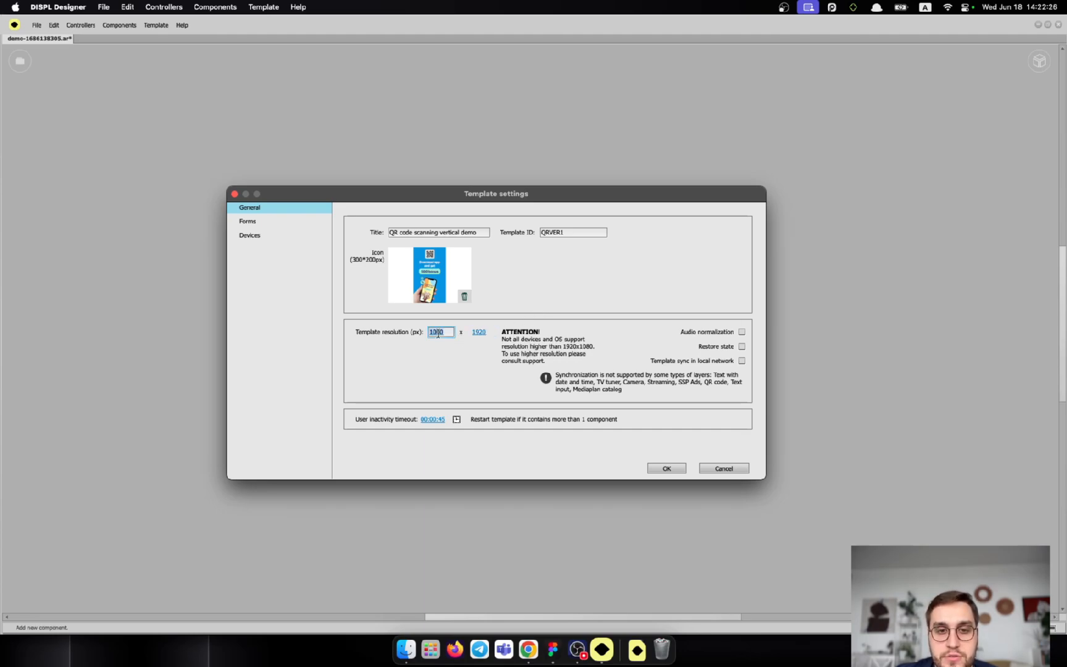
click(467, 358)
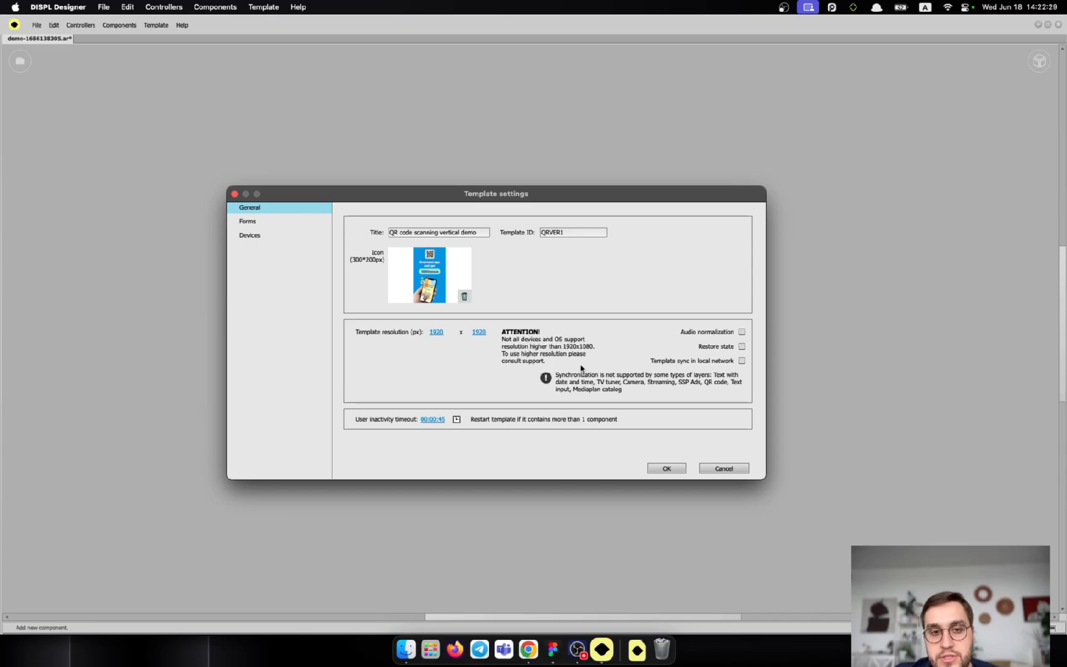
click(678, 469)
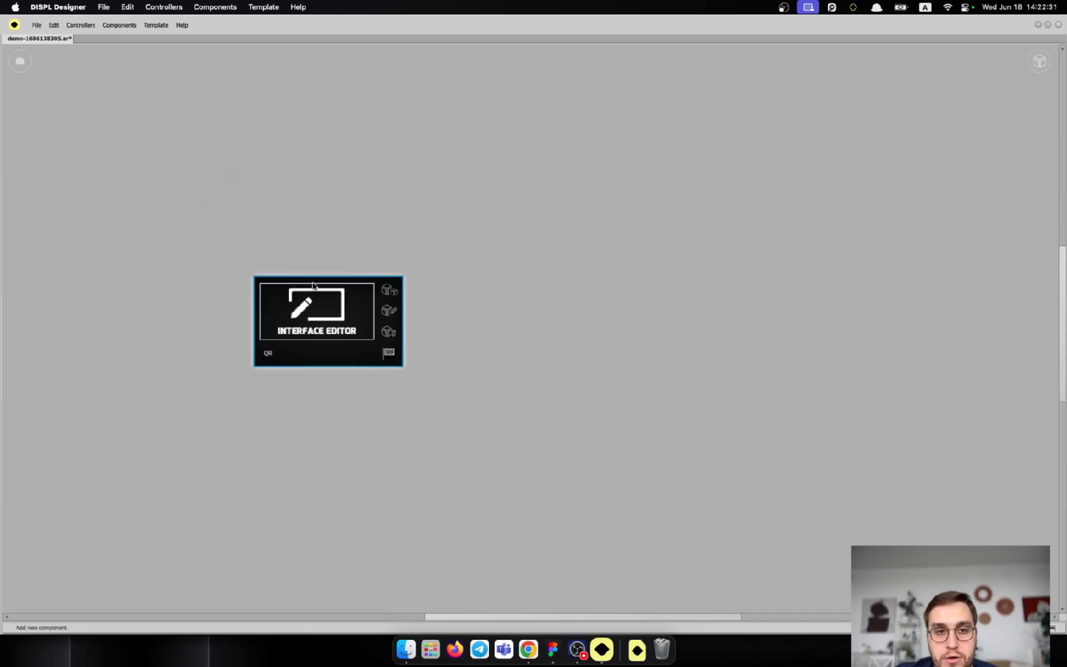
double_click(315, 292)
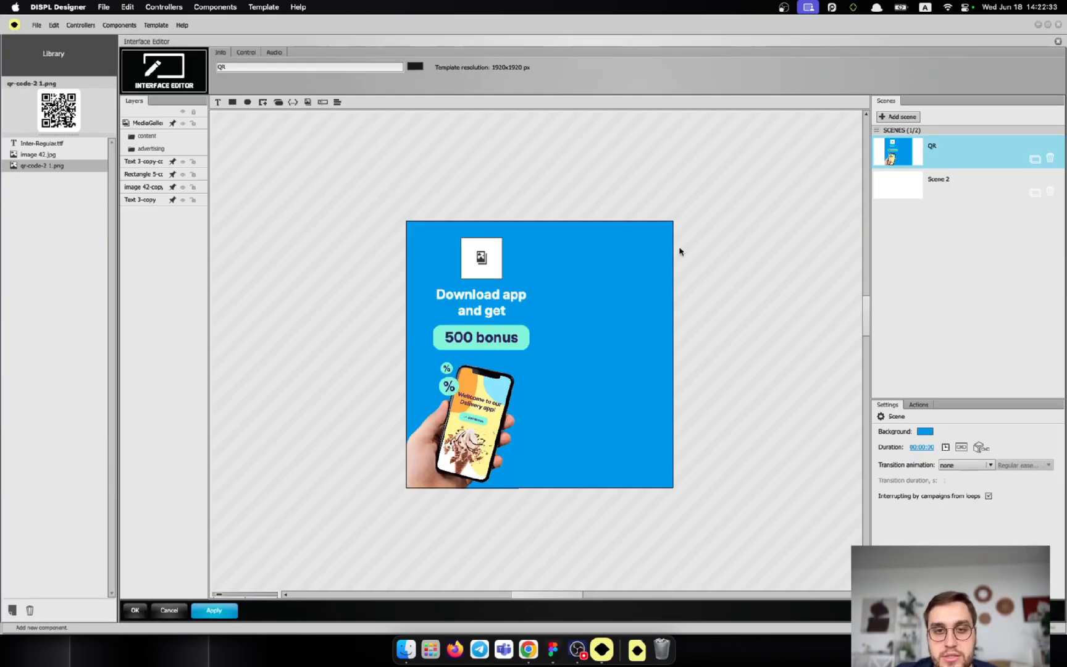
click(173, 612)
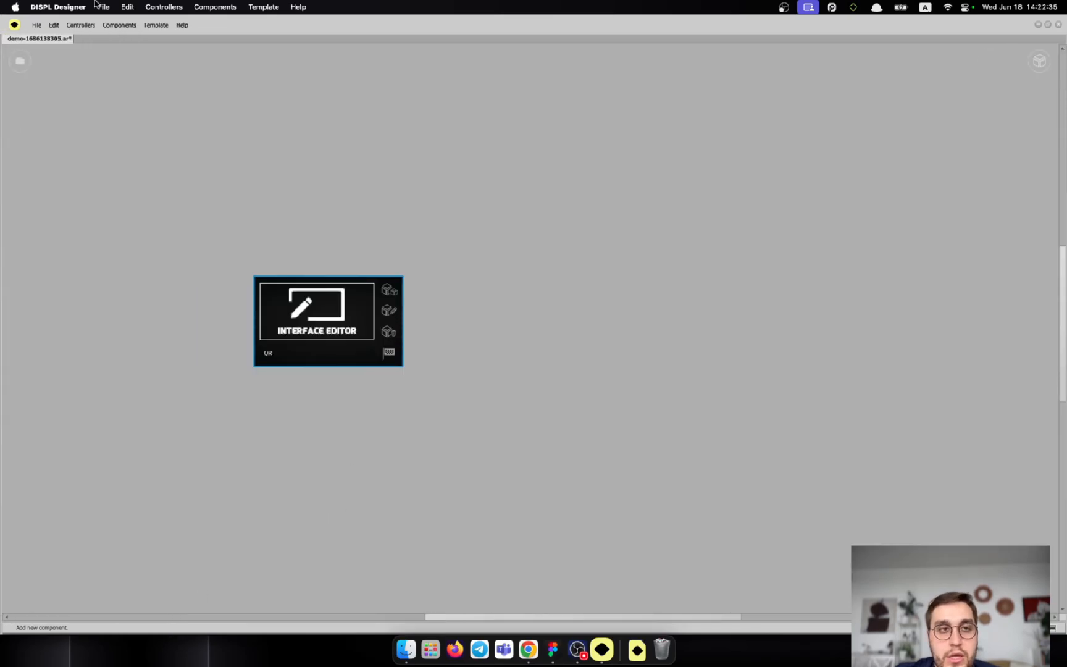
Save and close the template, and upload it to the cloud from the latest templates list
click(36, 24)
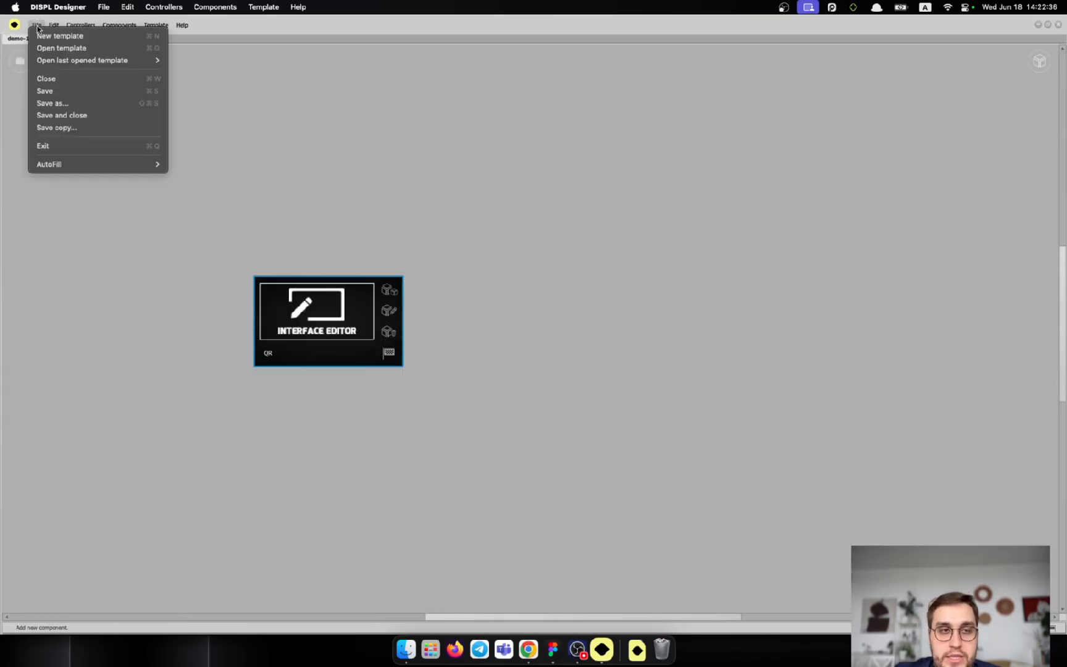
click(89, 117)
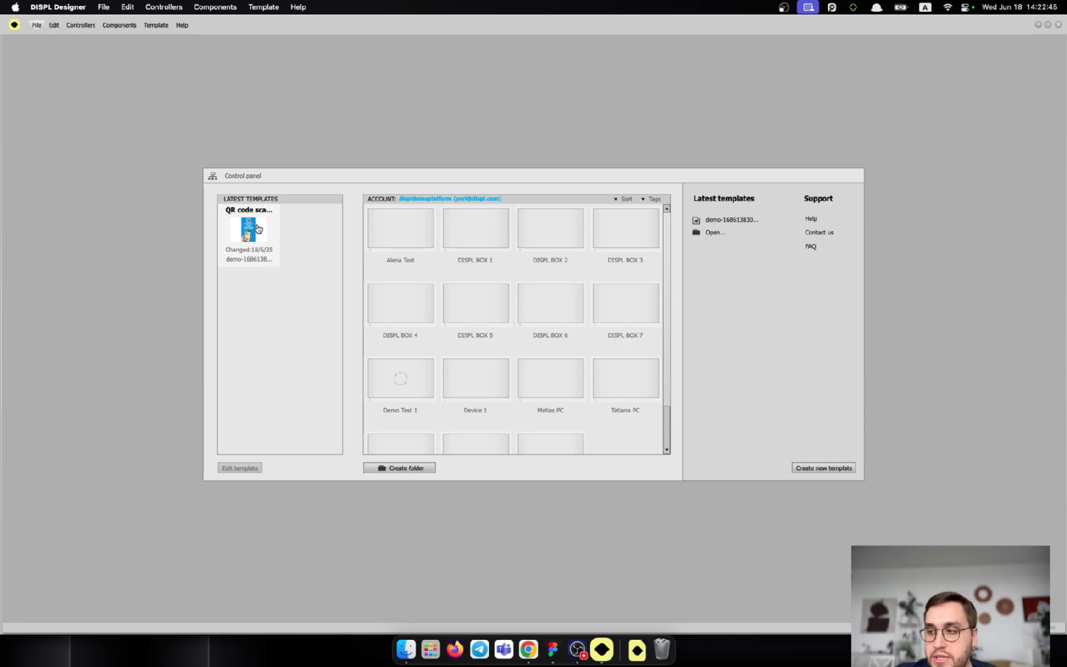
right_click(258, 229)
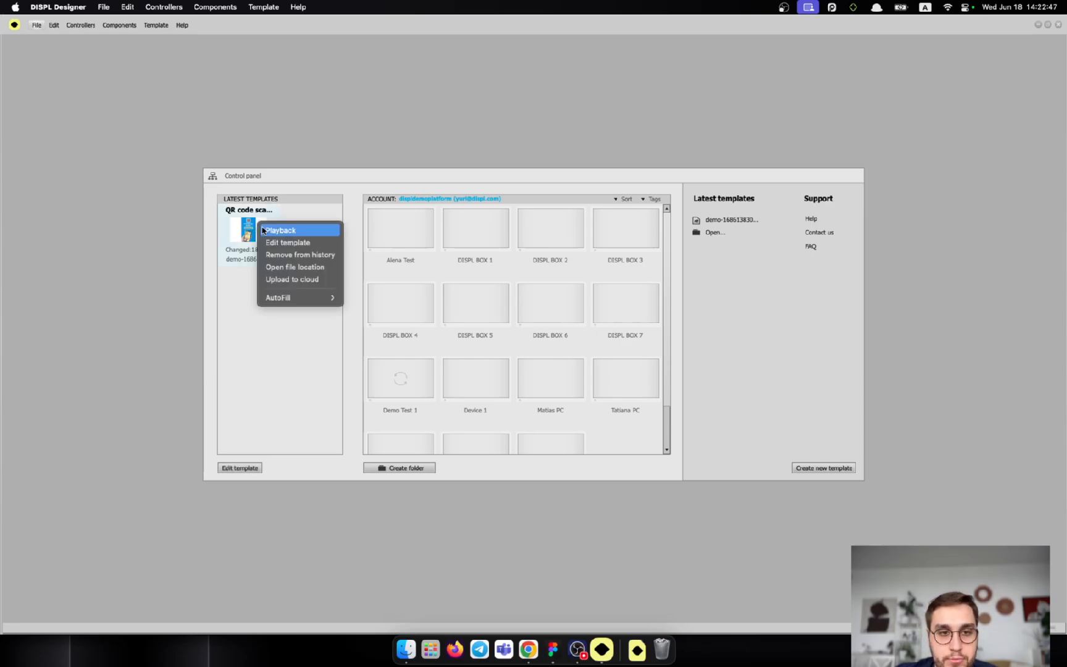
click(293, 281)
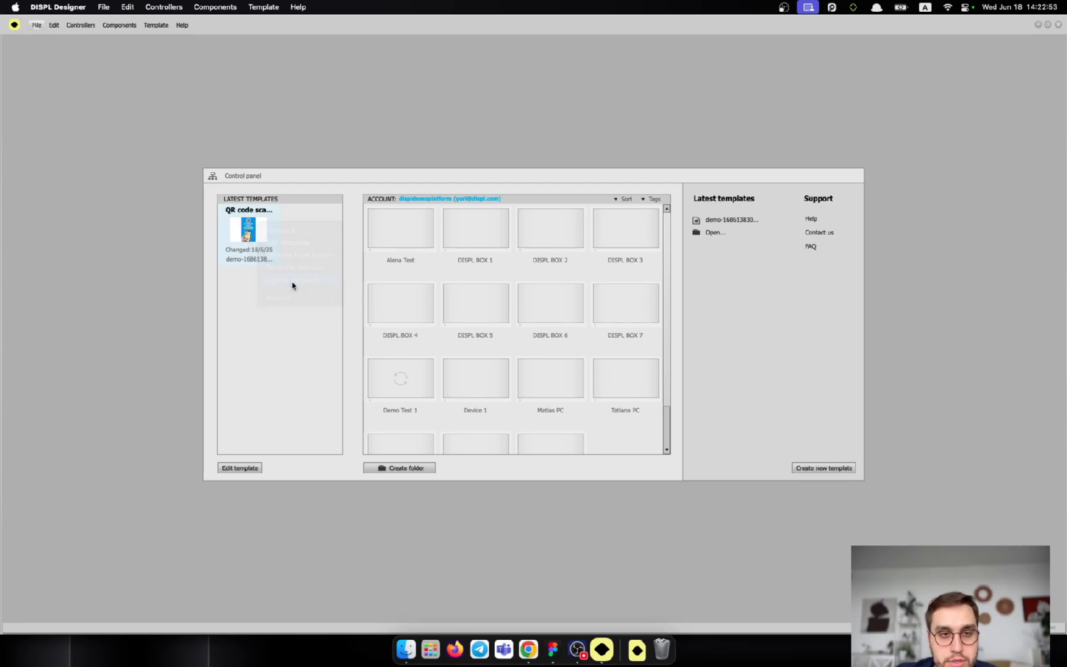
click(554, 342)
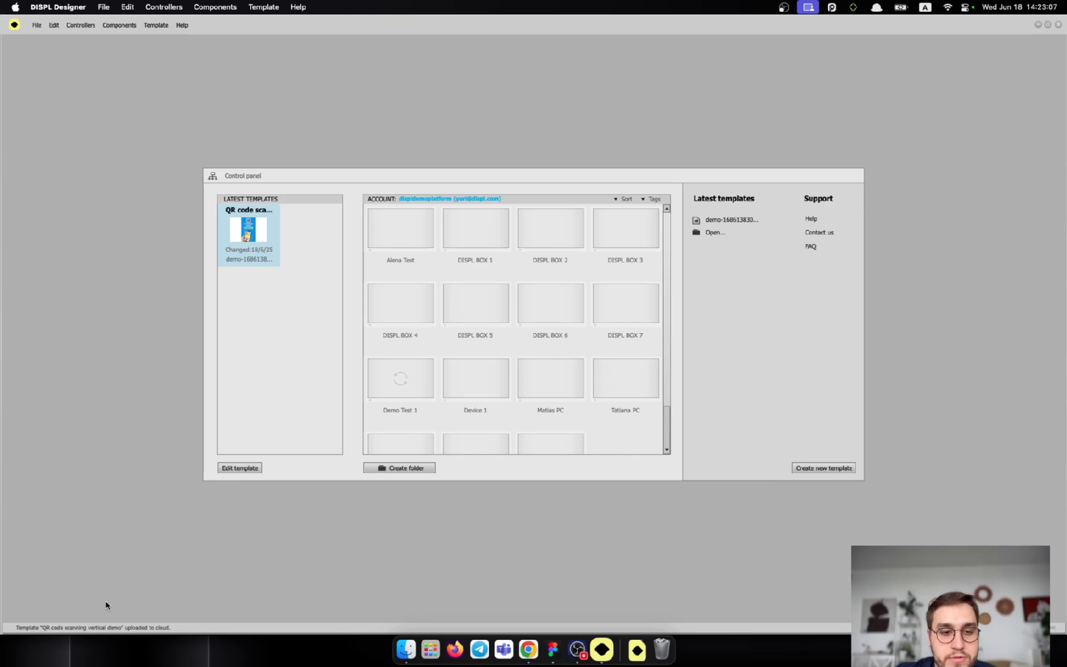
drag(76, 628, 167, 628)
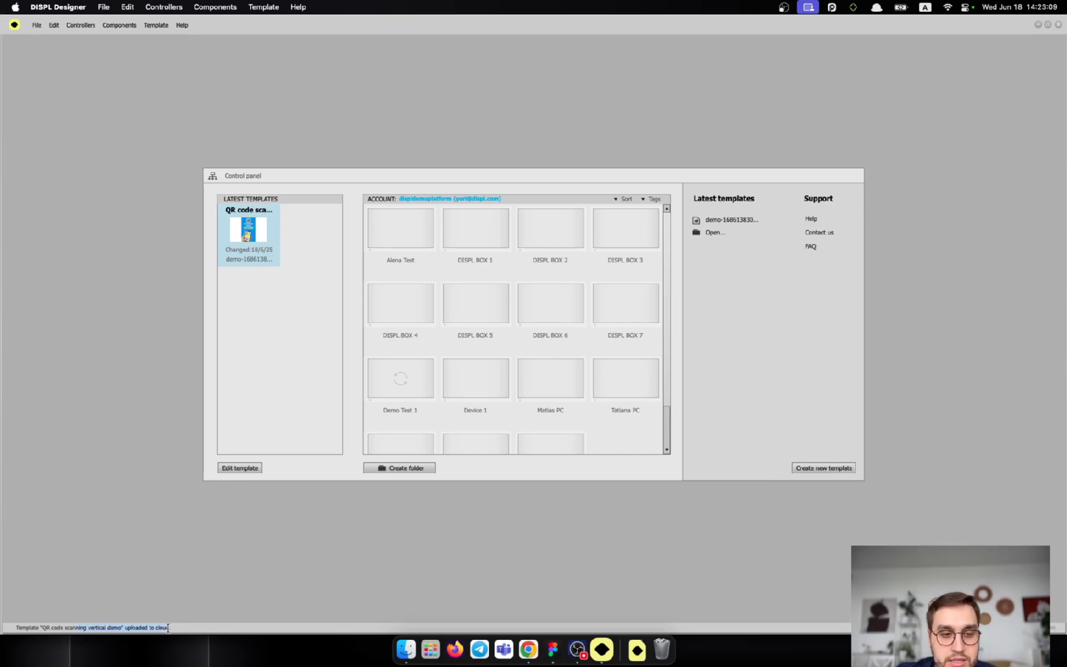
Switch to Chrome, review the version details of QR code scanning vertical demo in My templates, and return to the template list
click(529, 647)
click(517, 89)
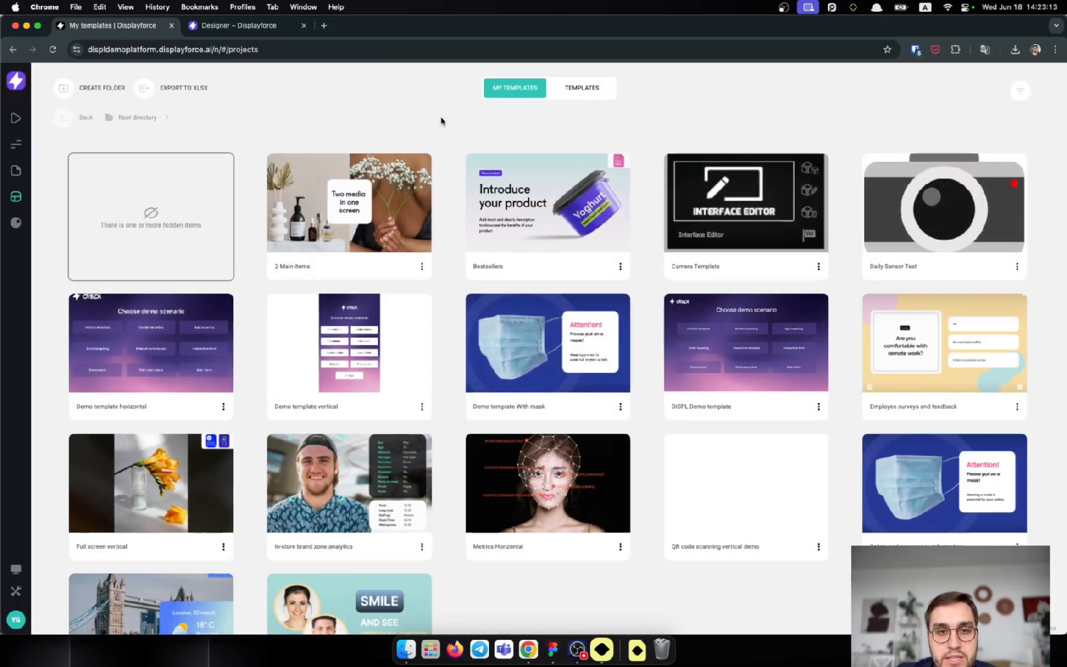
click(785, 468)
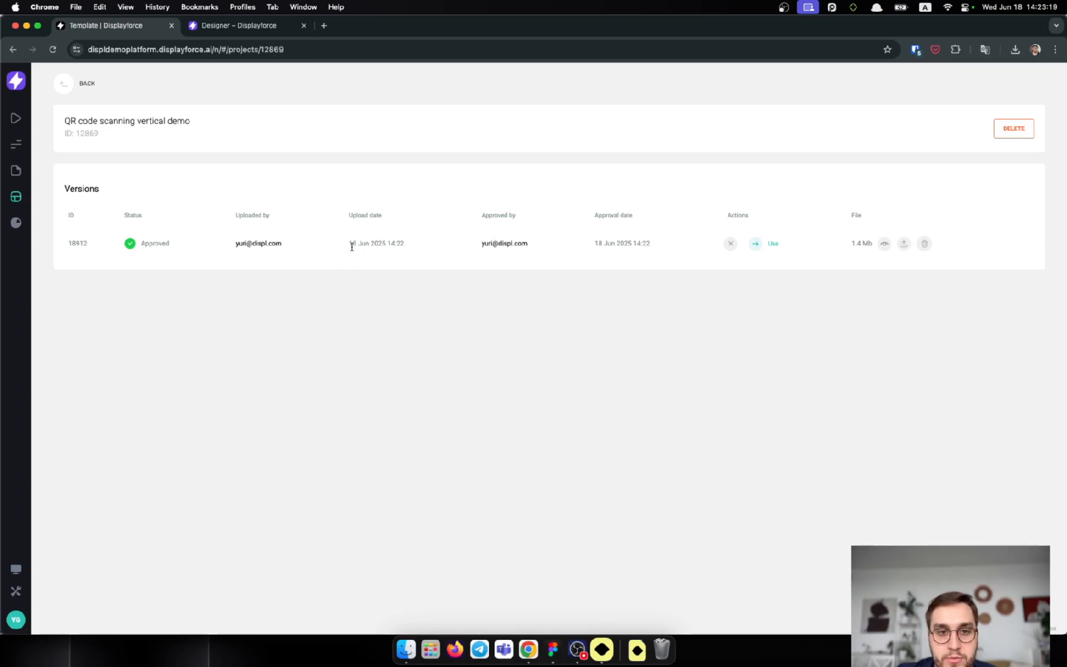
drag(352, 243, 402, 245)
click(401, 245)
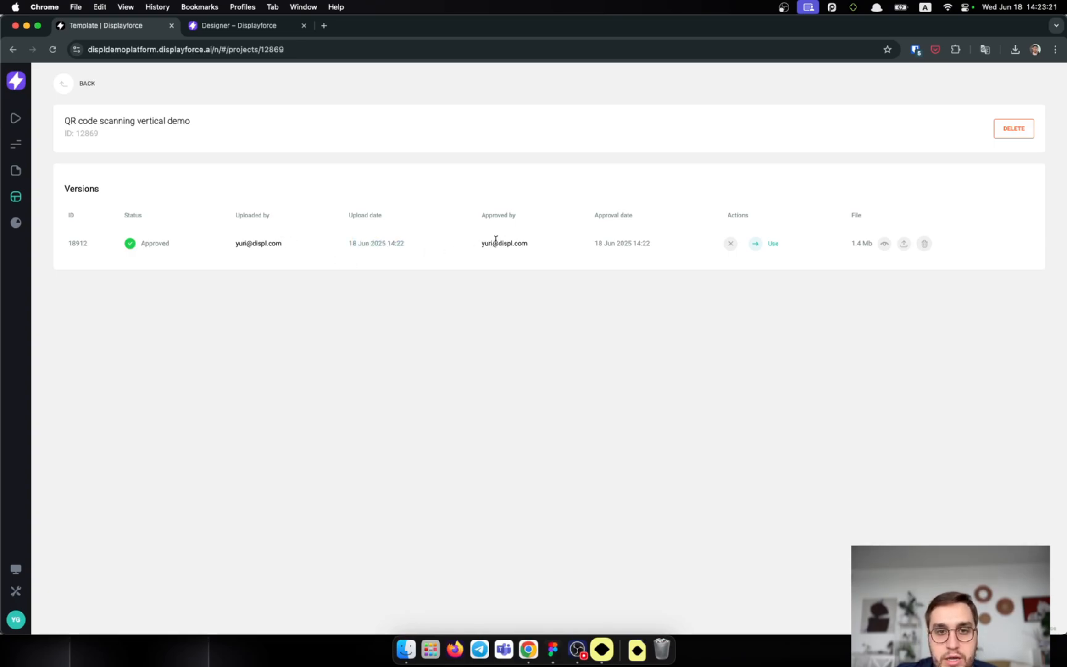
drag(494, 243, 534, 244)
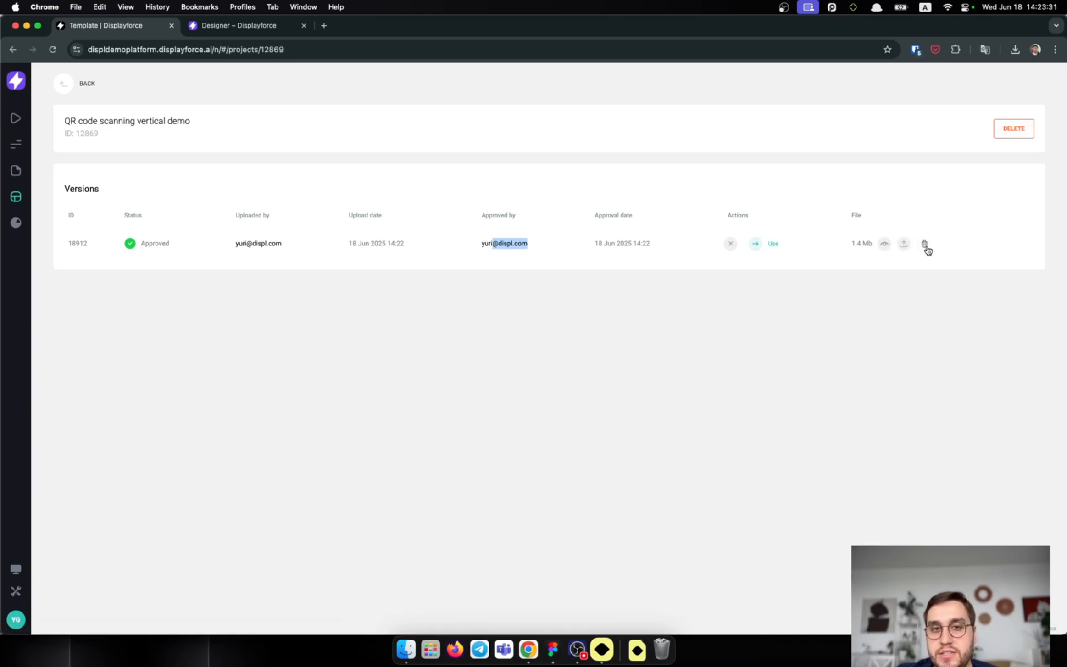
click(65, 85)
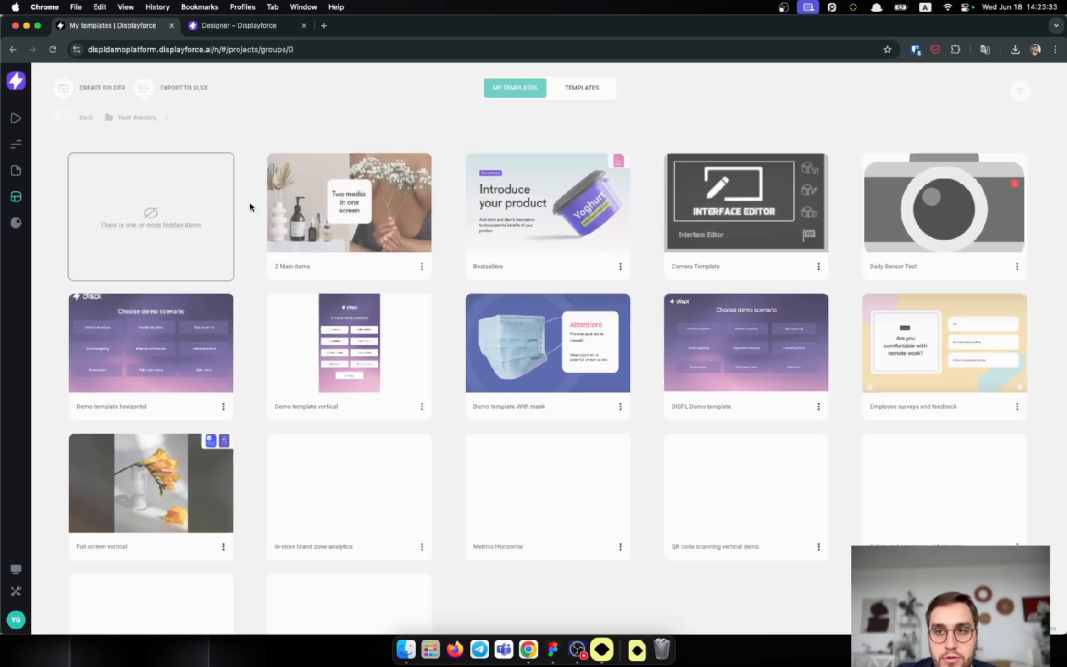
Look through the version details of several templates in My templates, including Demo template horizontal, Metrics Horizontal, 2 Main items and DISPL Demo template
click(202, 310)
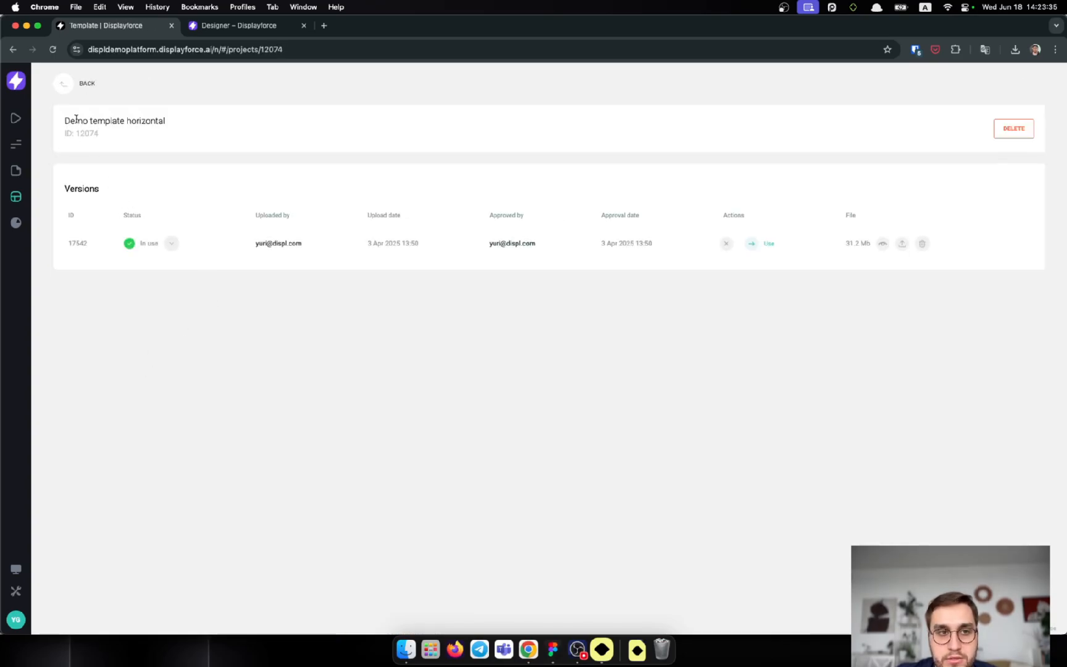
click(72, 91)
click(543, 481)
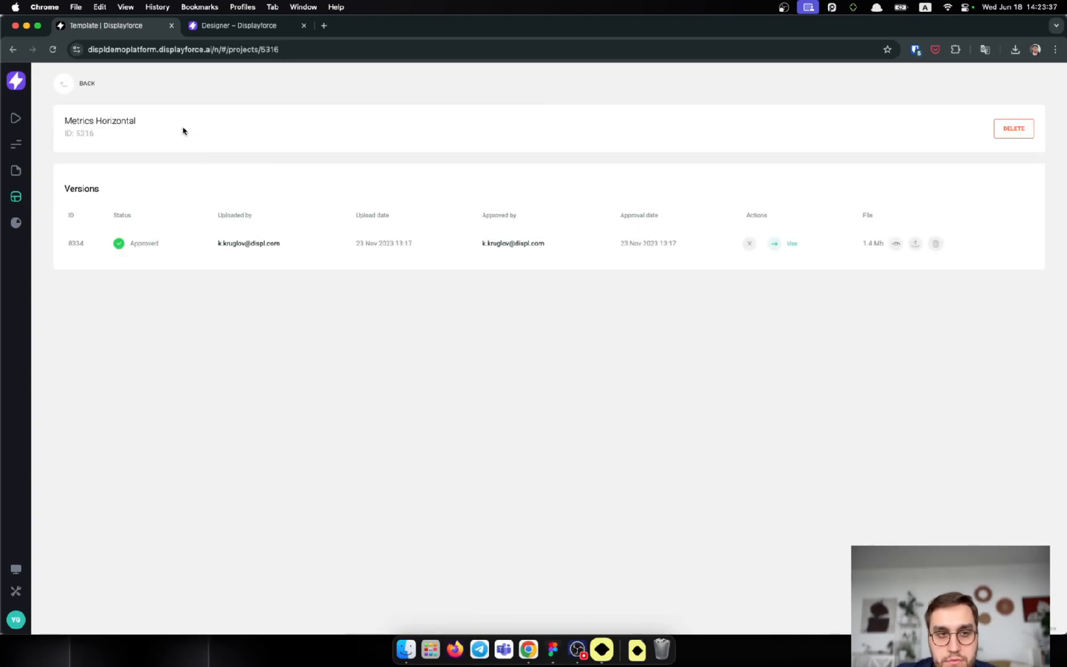
click(62, 88)
click(599, 365)
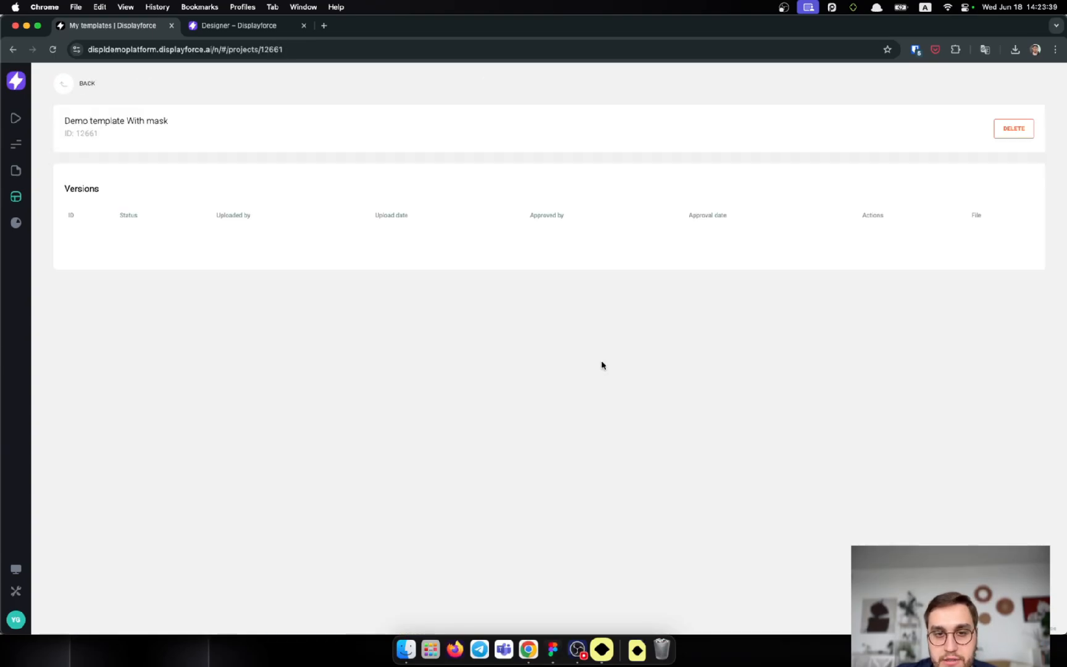
click(69, 94)
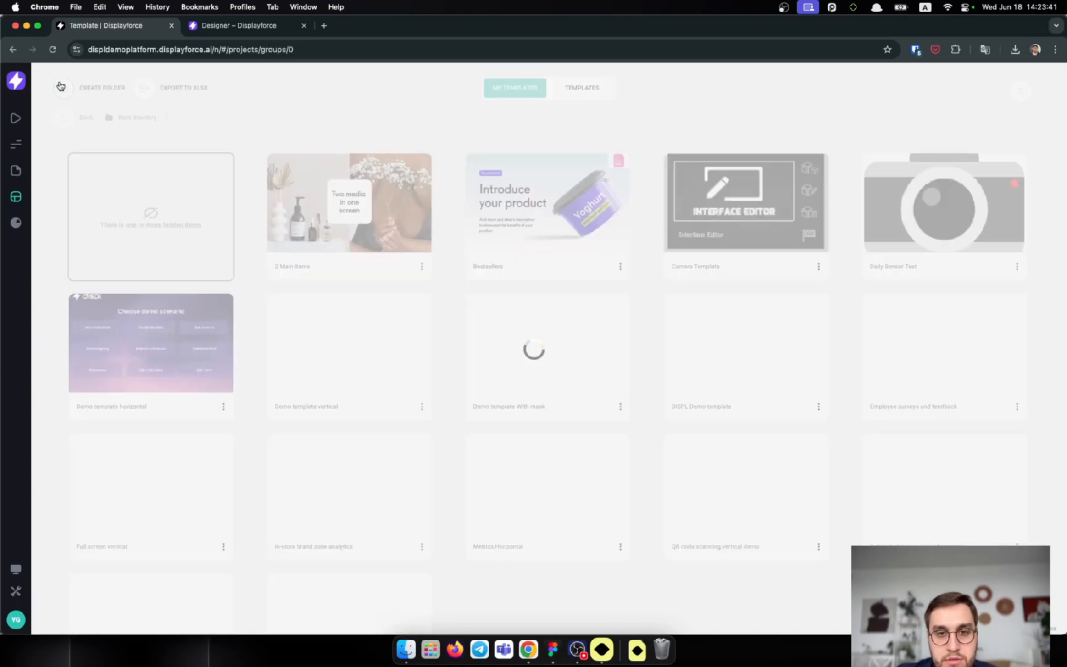
click(270, 219)
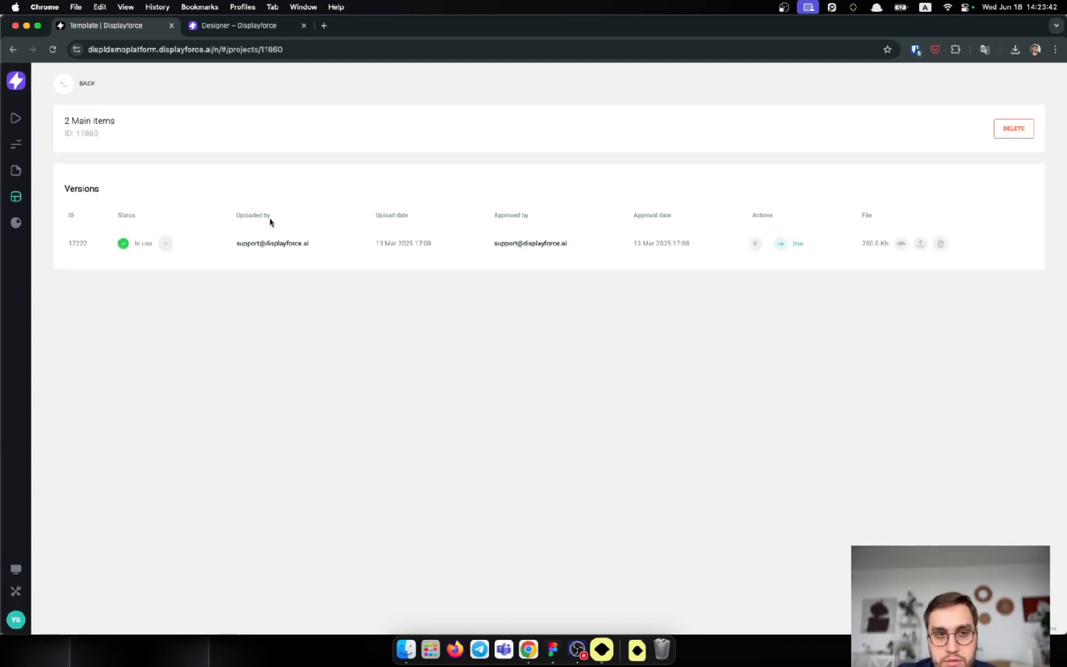
click(73, 92)
click(682, 374)
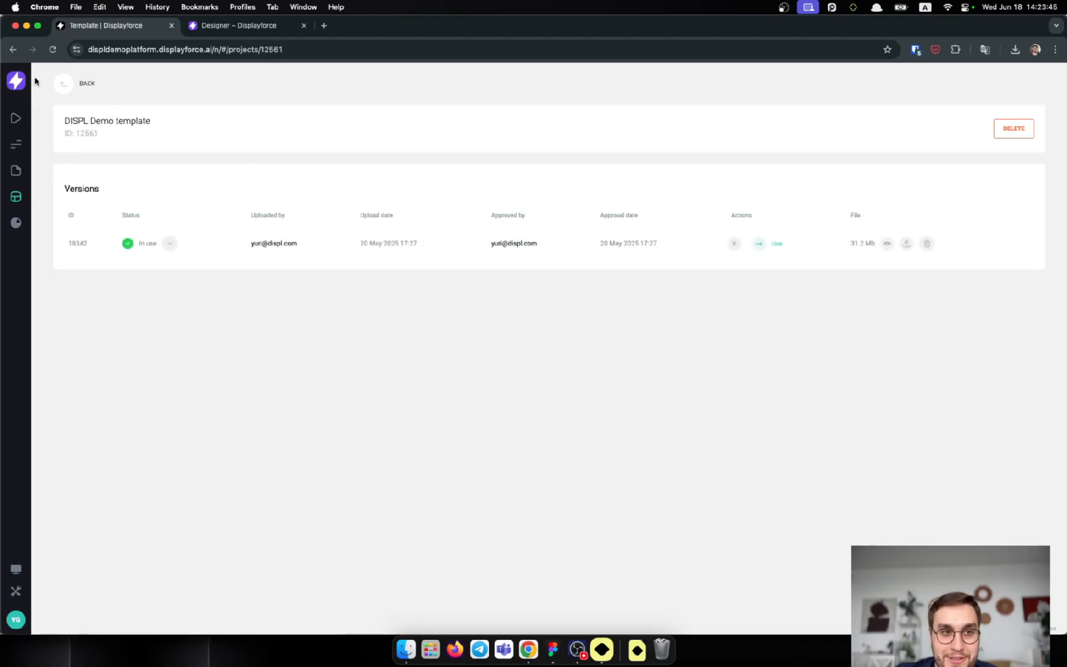
click(68, 88)
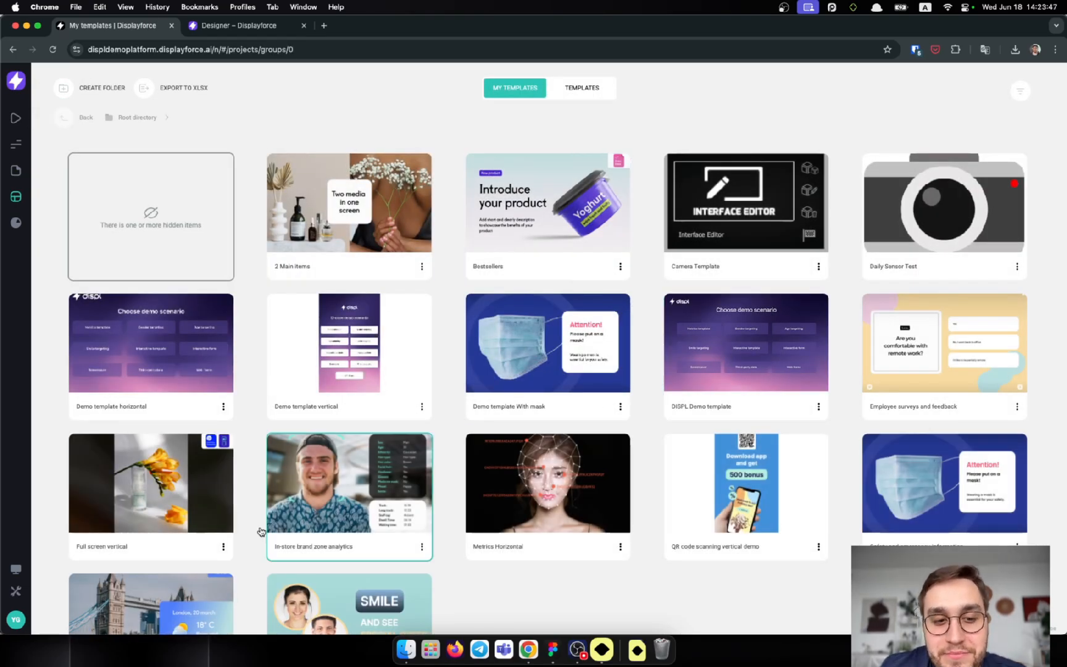
Examine the upload dates of the In-store brand zone analytics template's versions and return to the template list
click(327, 480)
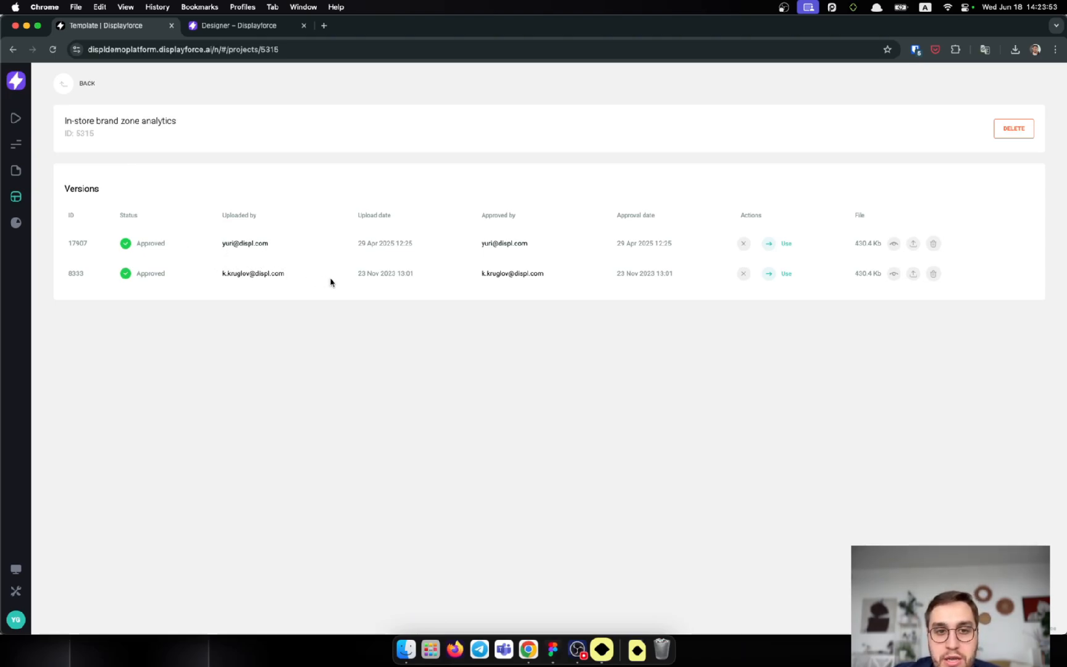
drag(392, 277, 356, 280)
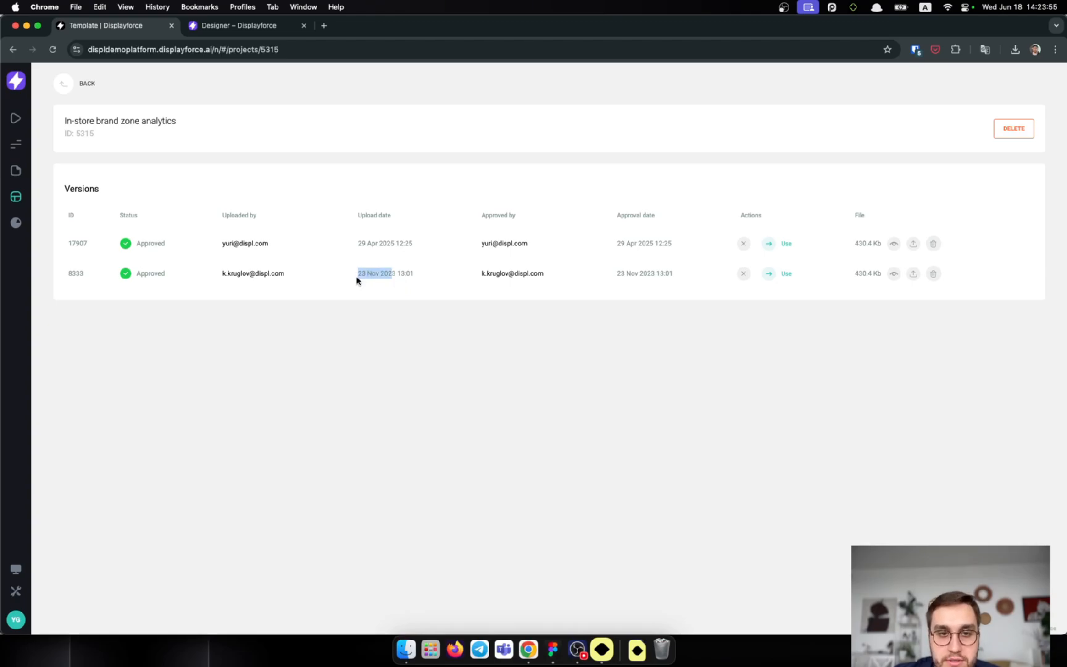
click(400, 273)
drag(391, 240, 366, 243)
click(370, 243)
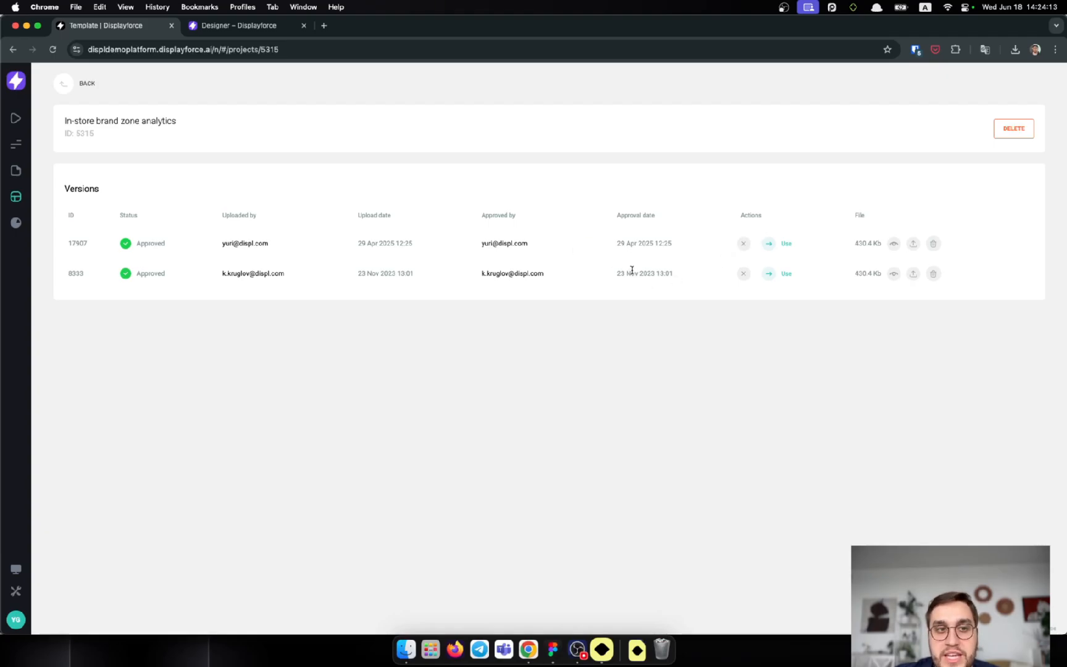
click(64, 84)
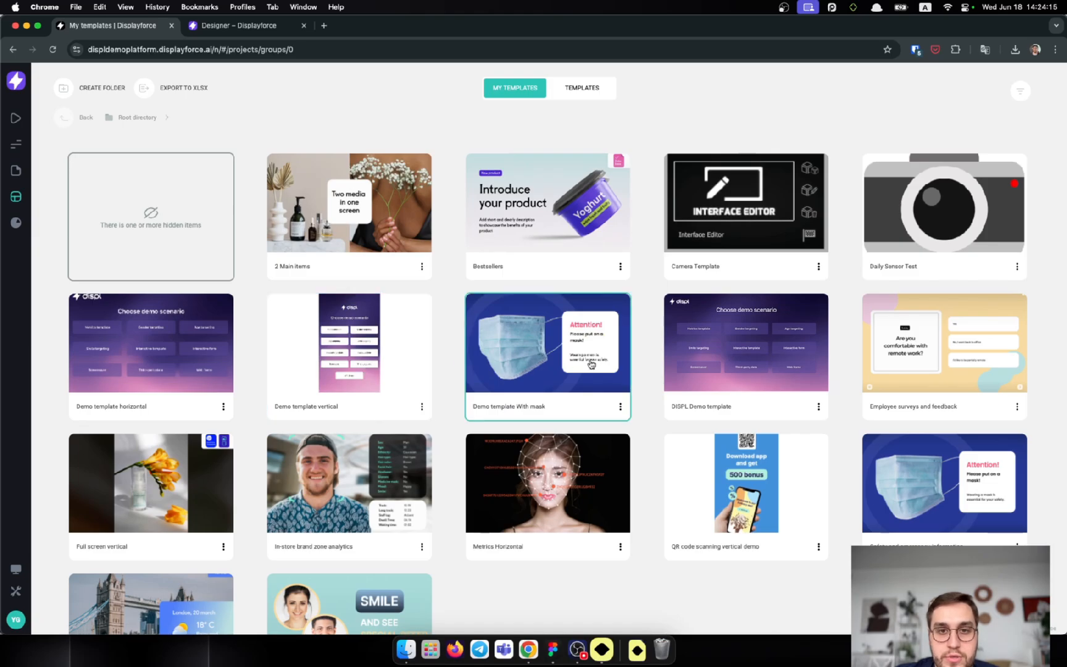
Download the demo of the Smile & emotion-based targeting template from the shared Templates catalogue
click(596, 93)
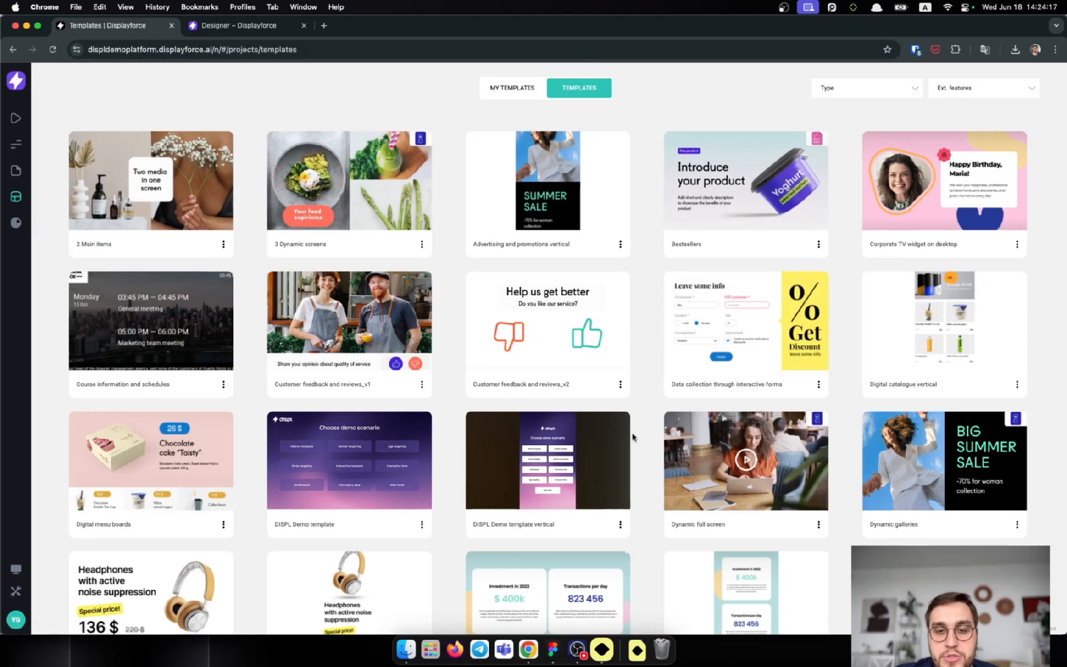
scroll(632, 436, down, 10)
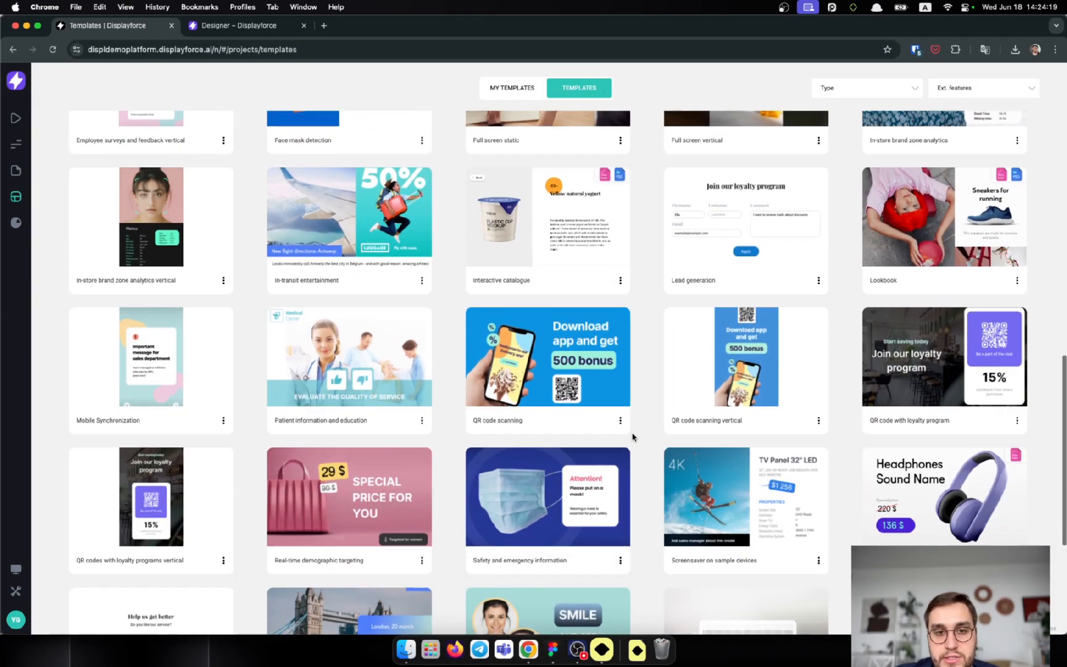
scroll(633, 437, down, 2)
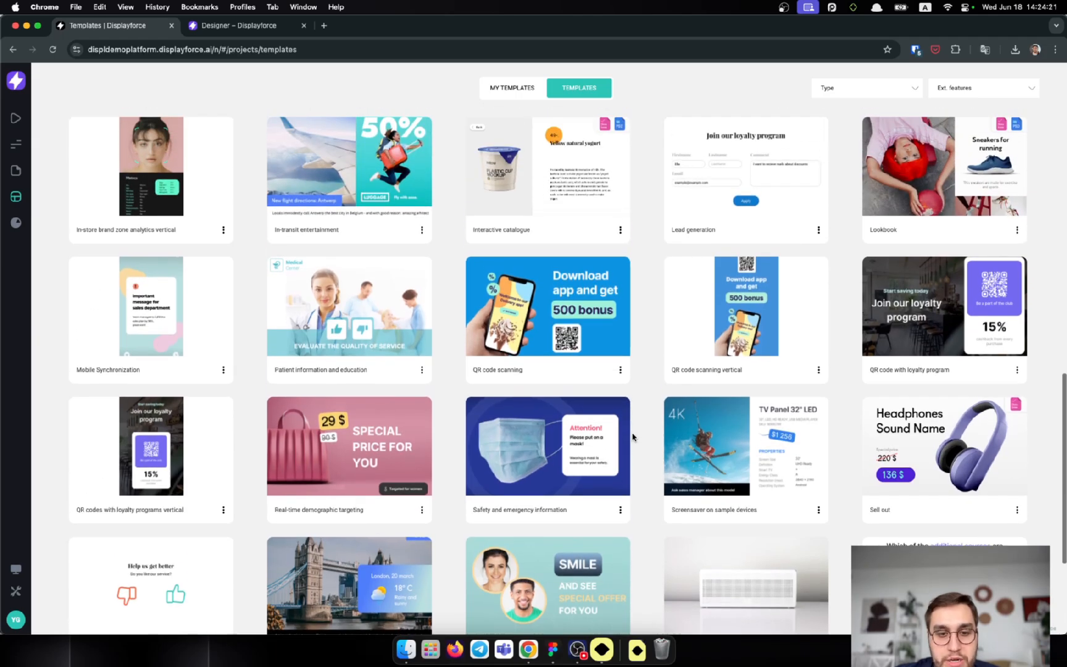
scroll(633, 436, down, 3)
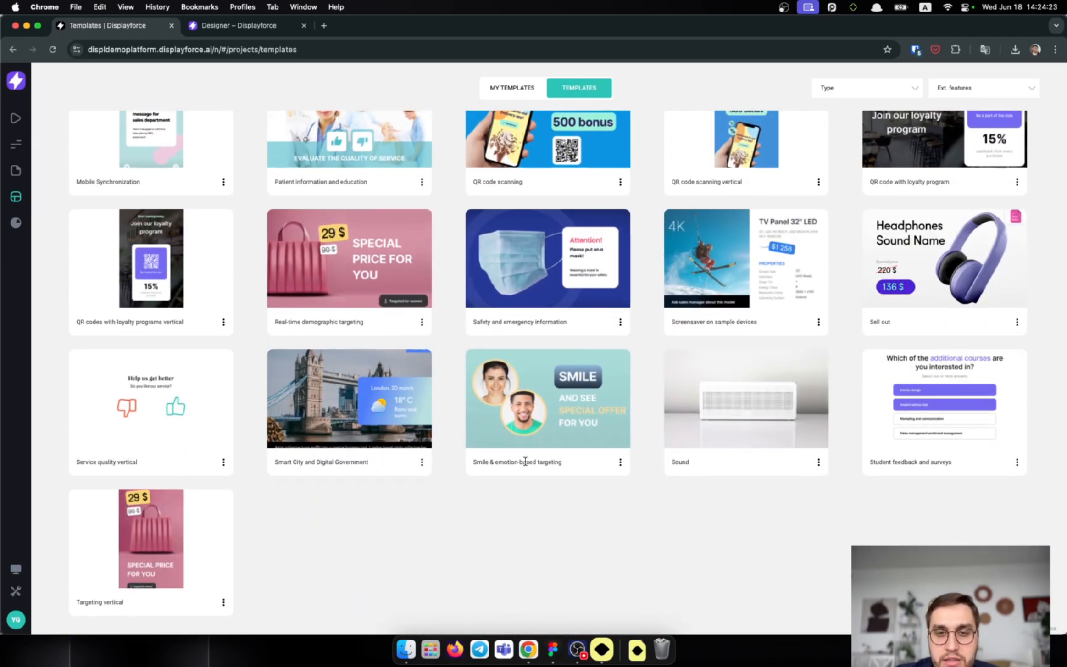
click(620, 461)
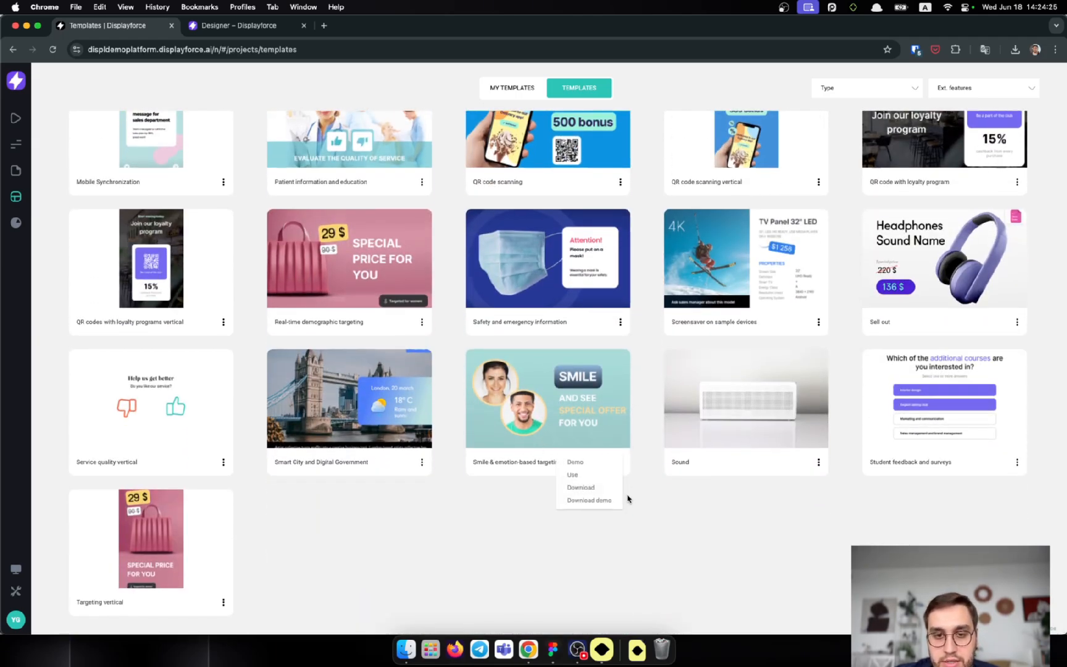
click(608, 505)
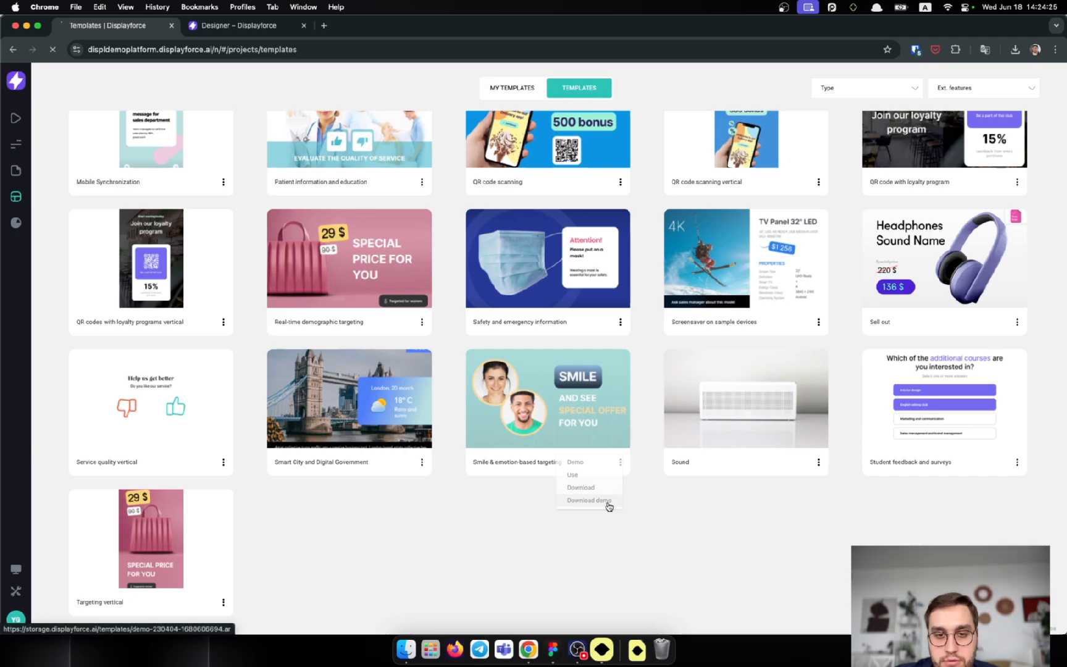
Open the downloaded demo file demo-230404-1680606694.ar in DISPL Designer and look over its component chain
click(1015, 52)
click(1015, 52)
click(939, 99)
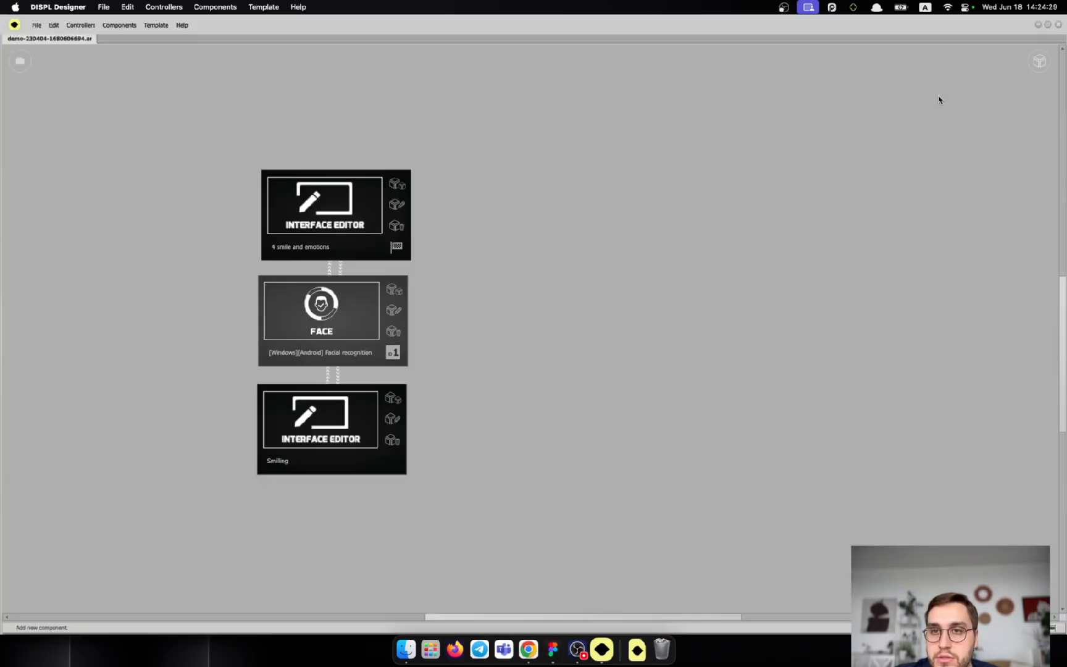
scroll(235, 204, down, 4)
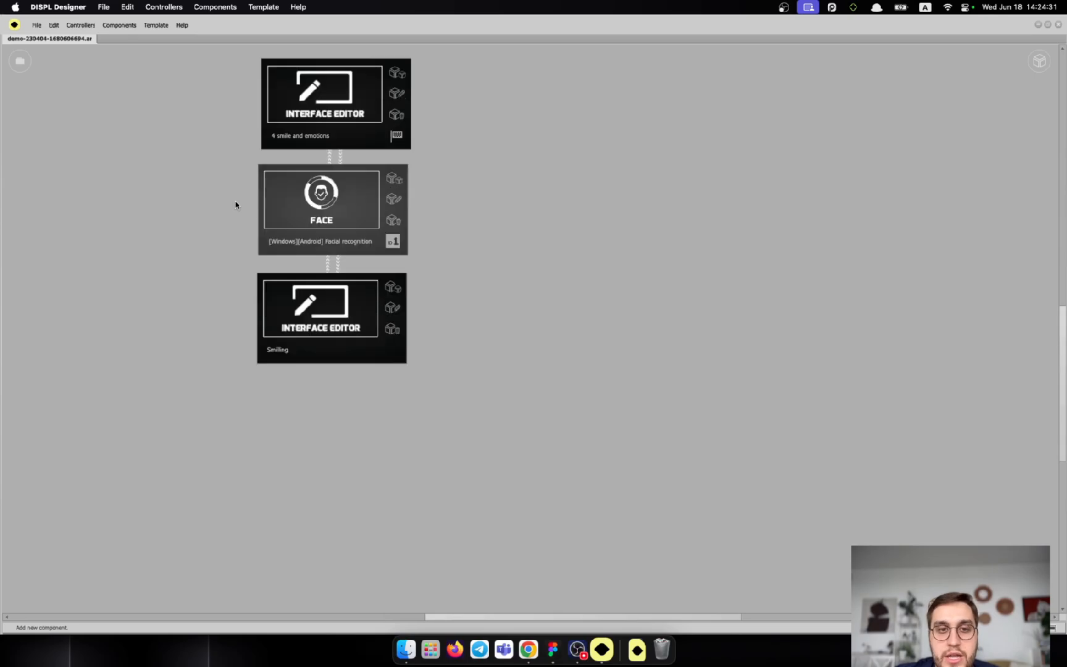
scroll(235, 204, up, 6)
scroll(235, 205, down, 3)
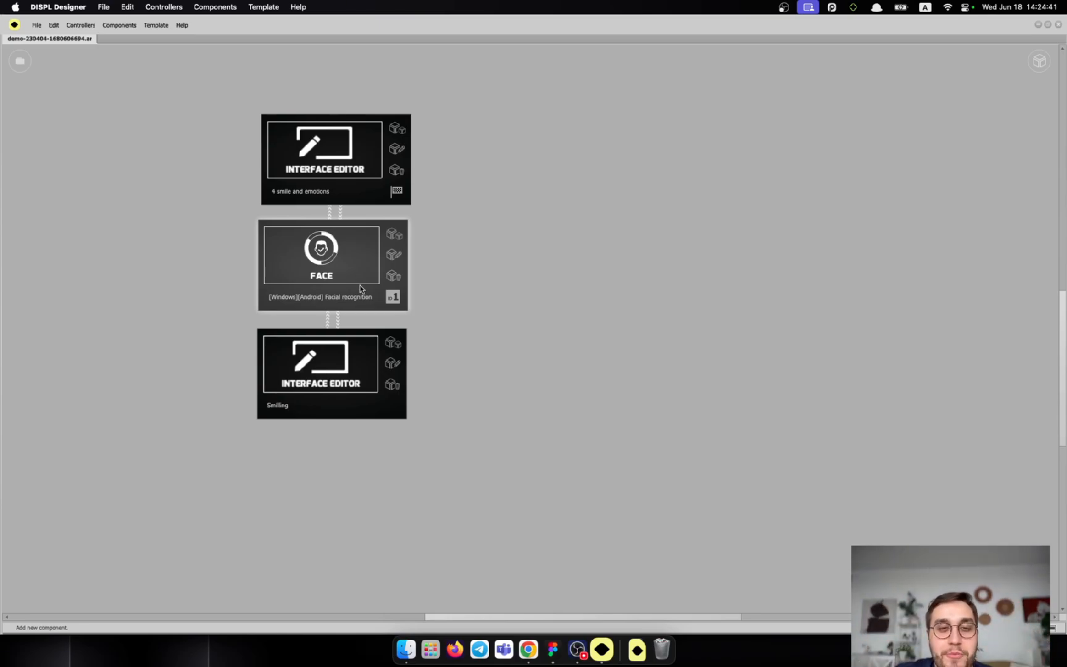
Inspect the event link in the control settings of the 4 smile and emotions component, and close it without changes
double_click(343, 172)
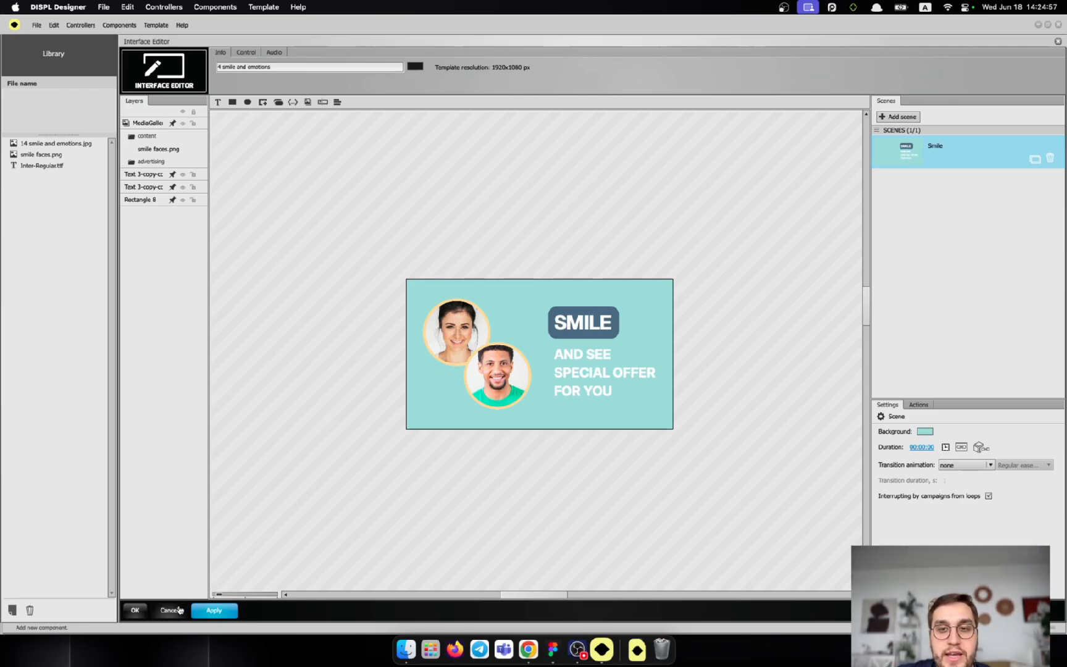
click(247, 53)
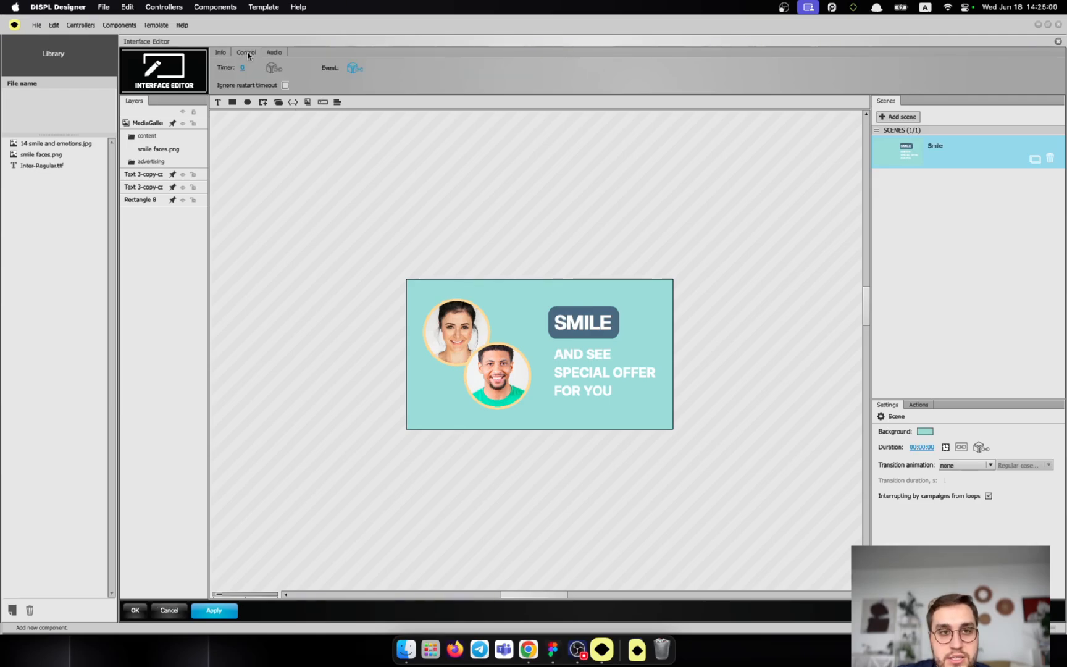
click(355, 70)
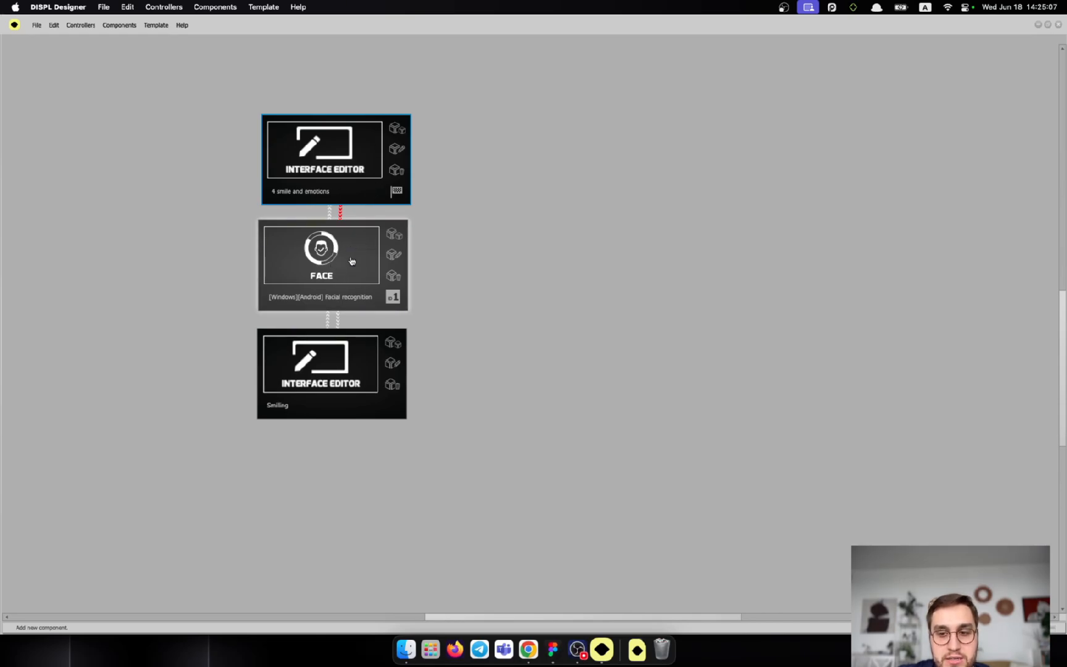
click(477, 140)
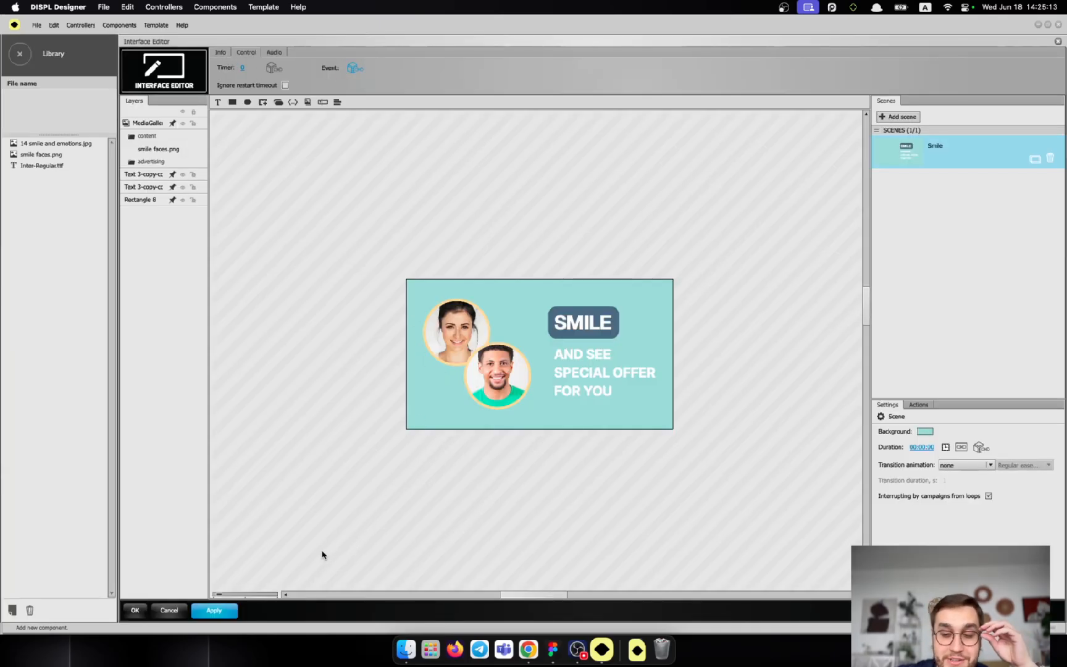
click(169, 610)
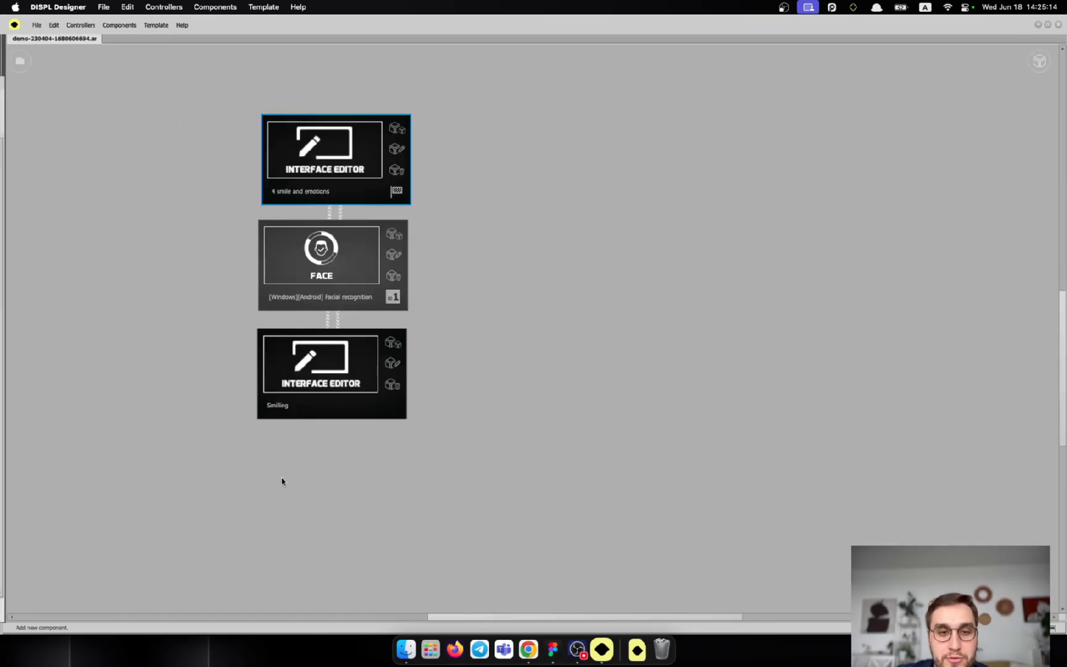
Inspect the Facial recognition component's Smiling event and its link, and view the Smiling component's scene, closing both without changes
double_click(369, 270)
click(249, 150)
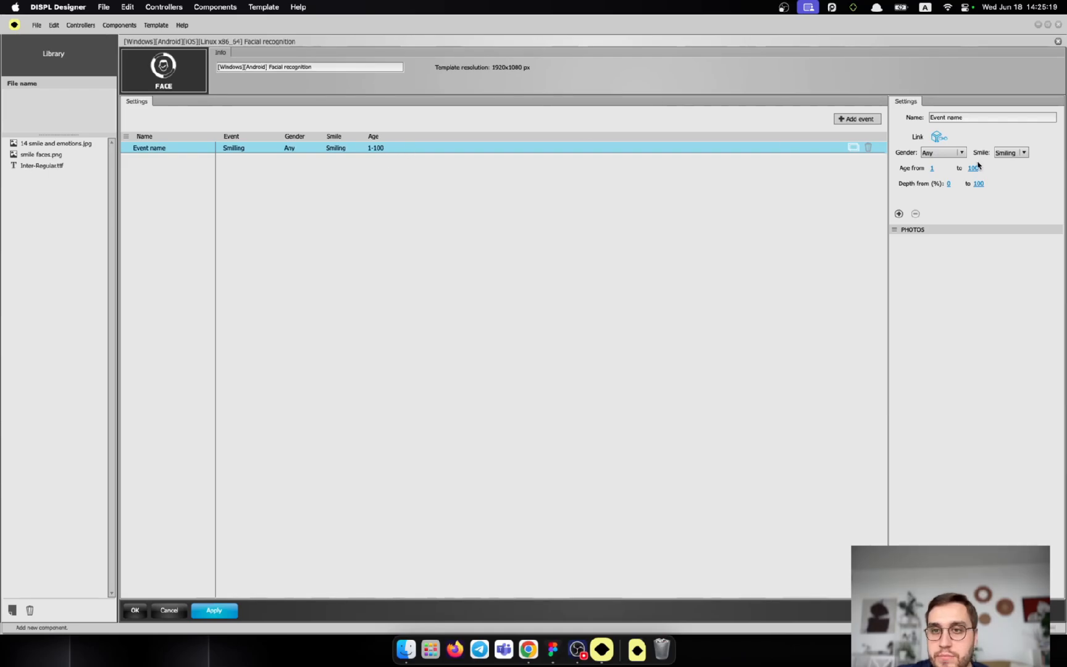
click(939, 137)
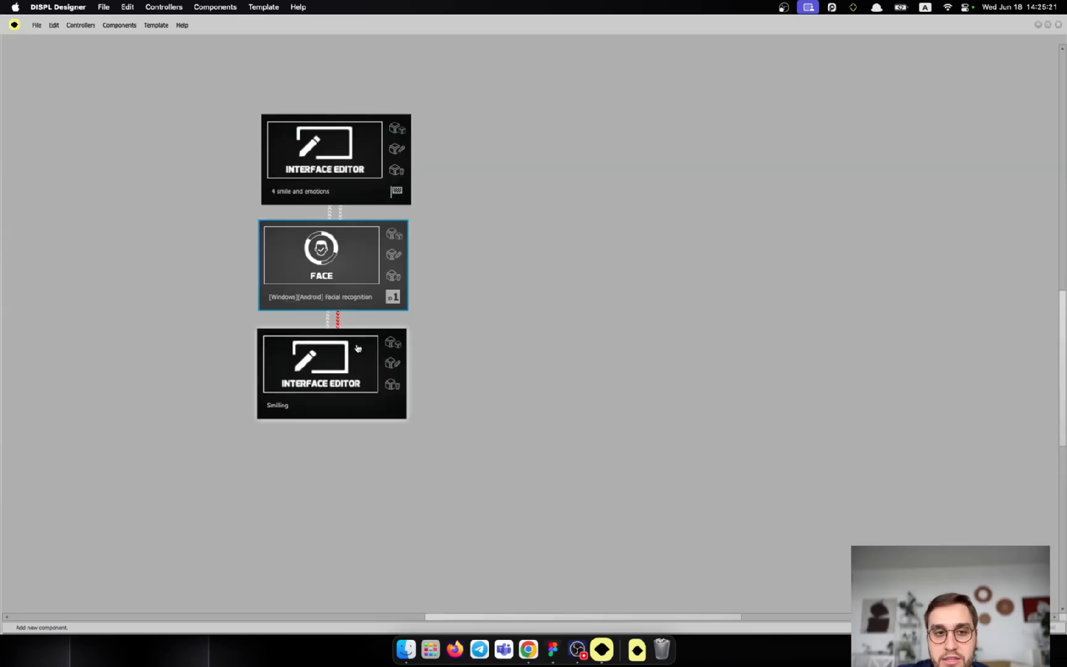
click(323, 381)
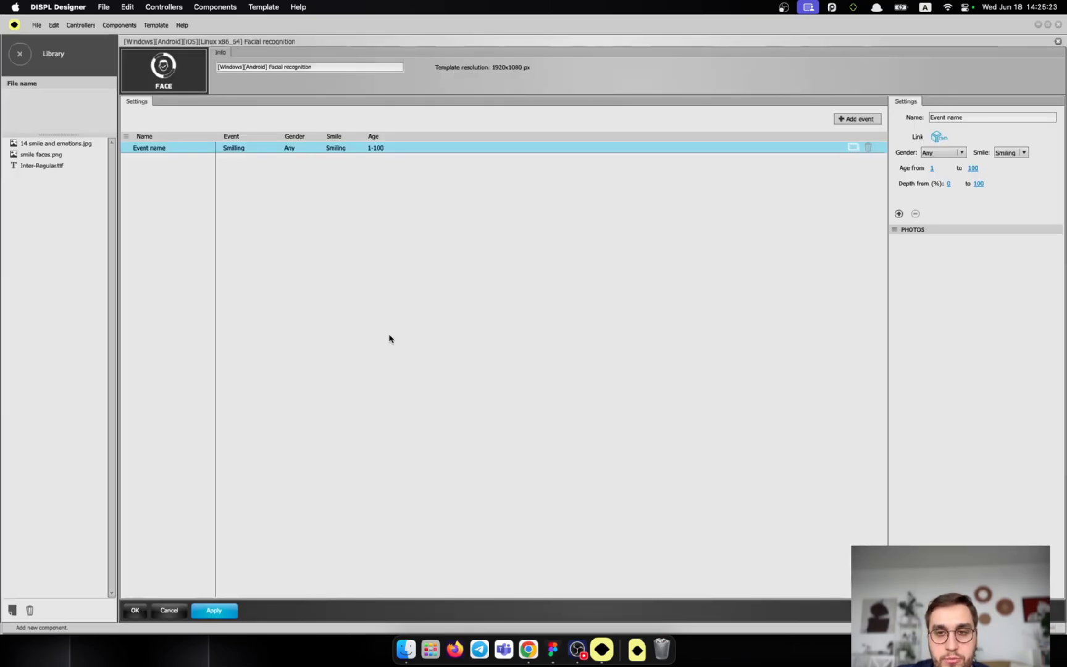
click(179, 610)
double_click(319, 350)
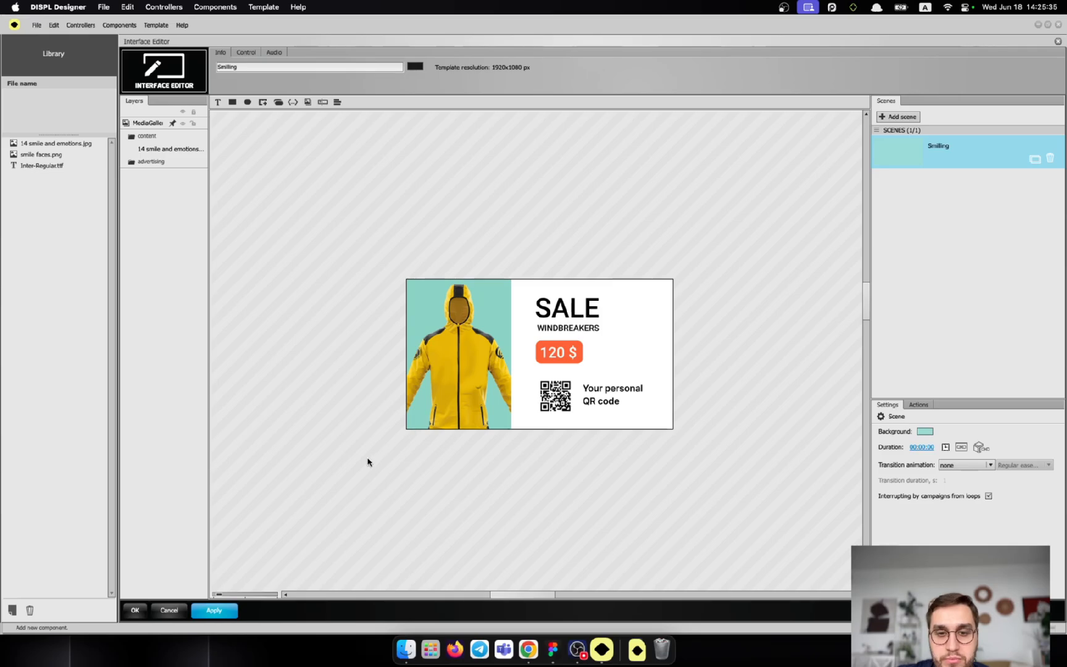
click(169, 610)
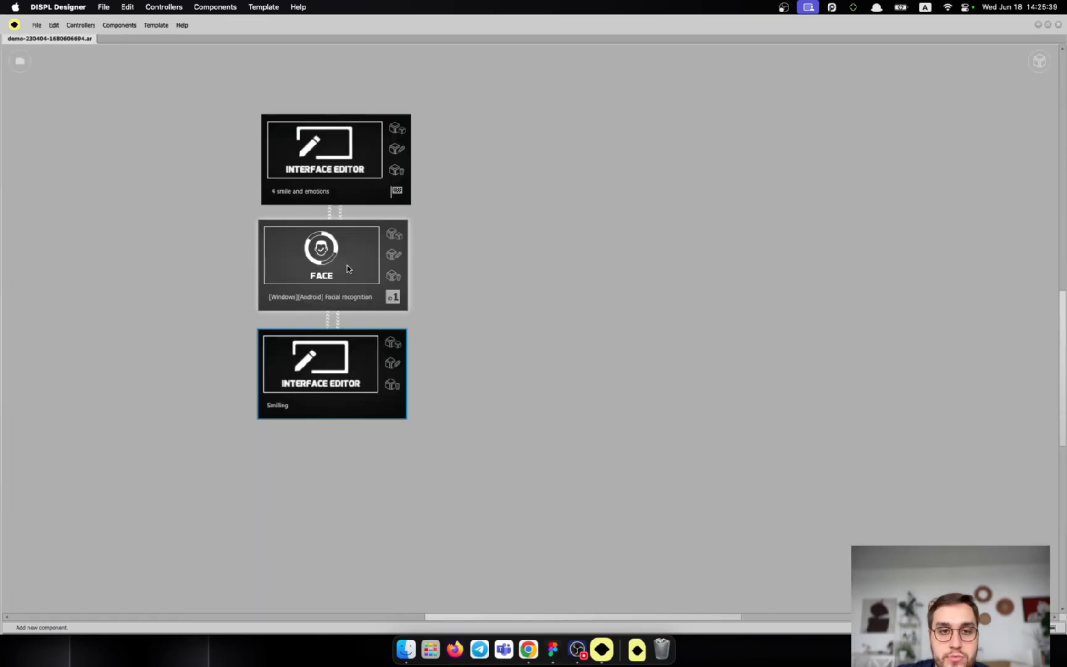
Move the Facial recognition component to the side and the Smiling component lower on the workspace, and check the 4 smile and emotions scene
drag(347, 268, 425, 268)
drag(461, 262, 461, 267)
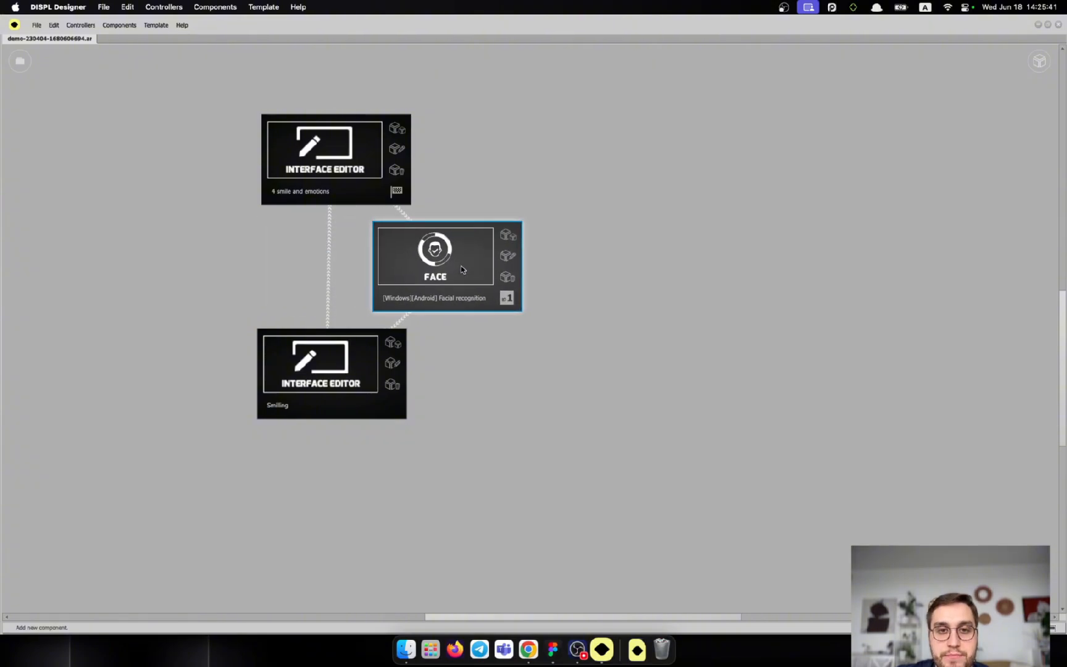
click(314, 350)
drag(315, 351, 317, 431)
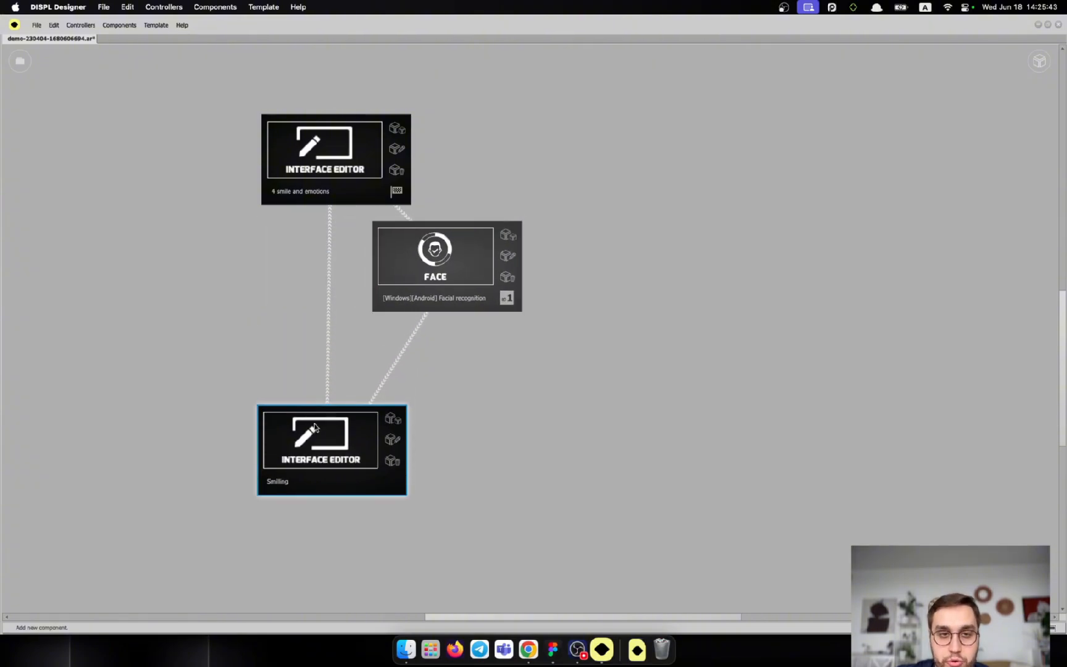
drag(442, 279, 482, 313)
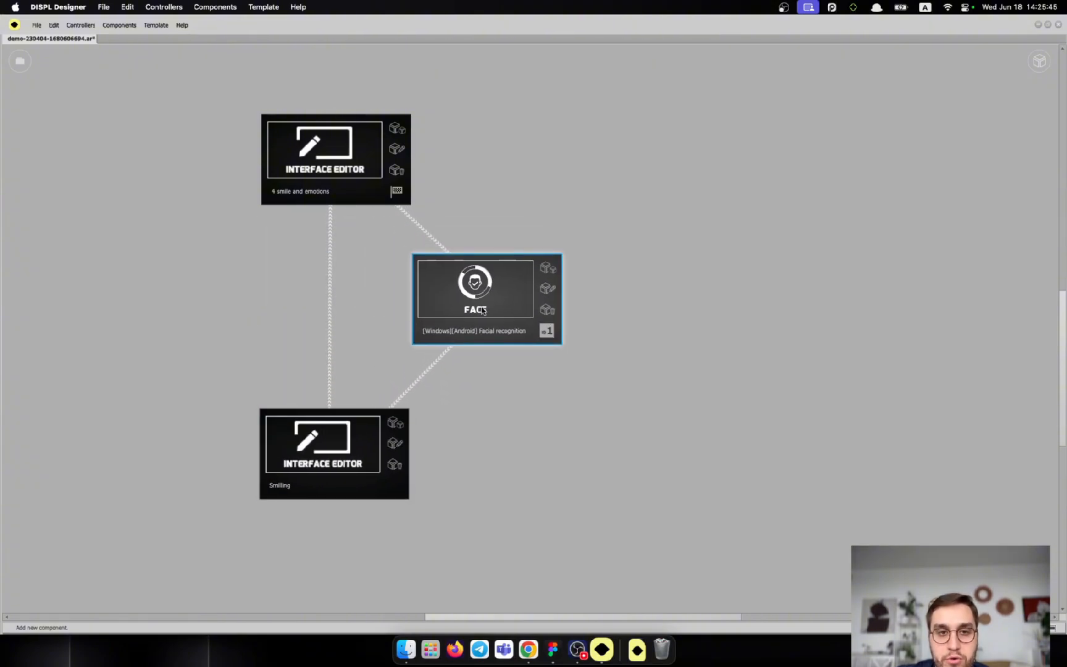
double_click(320, 147)
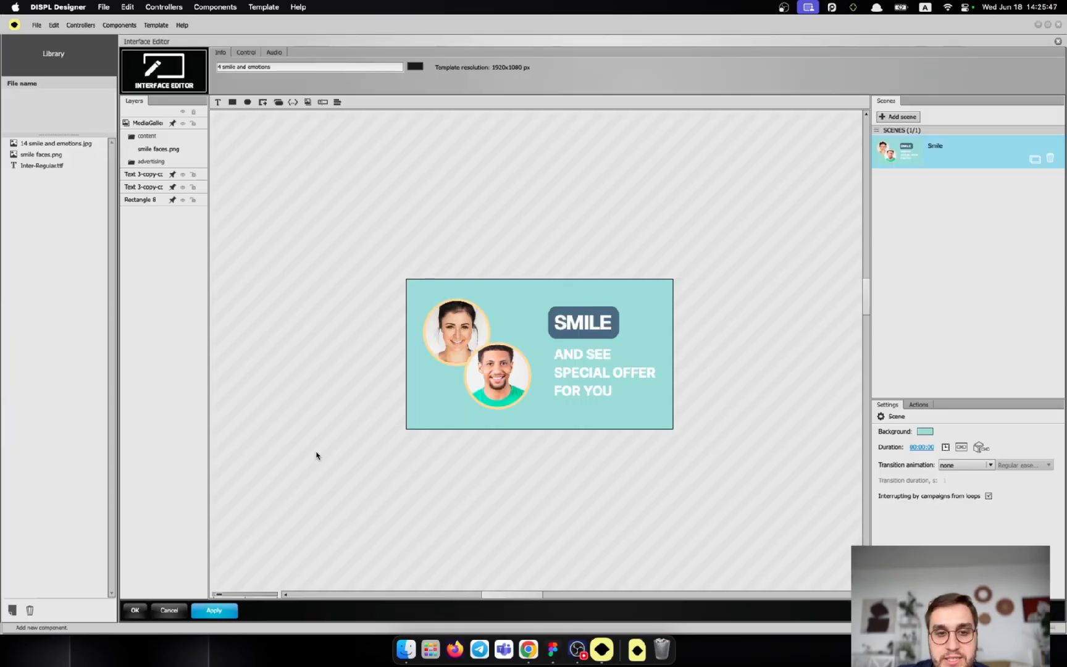
click(163, 609)
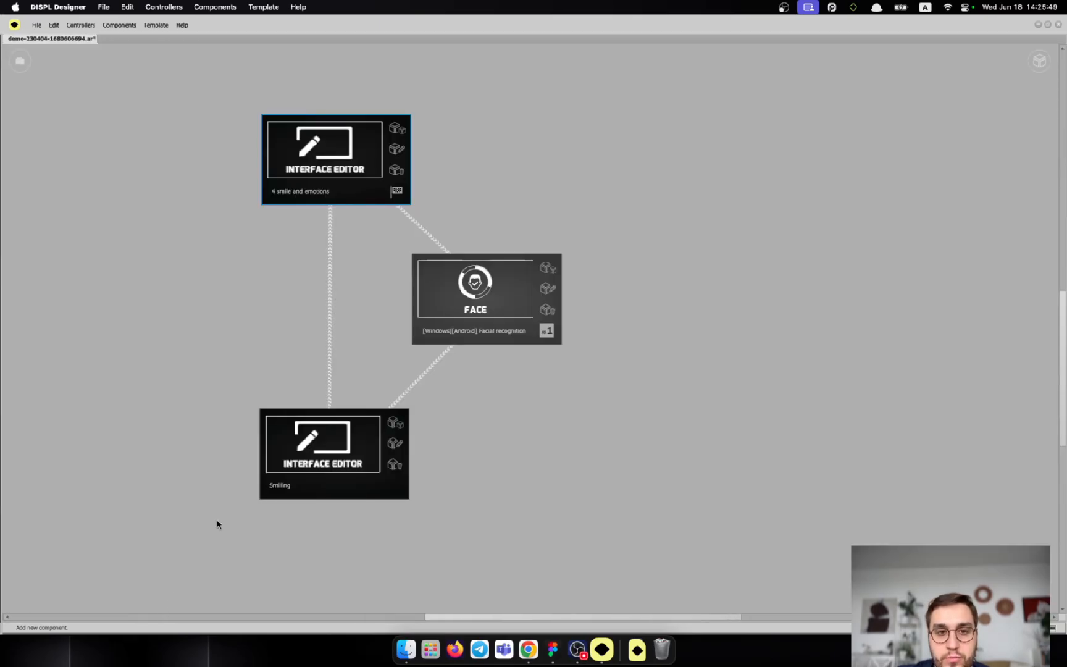
Review the Facial recognition component's event list and the Smiling component's scene, closing both without changes
double_click(491, 292)
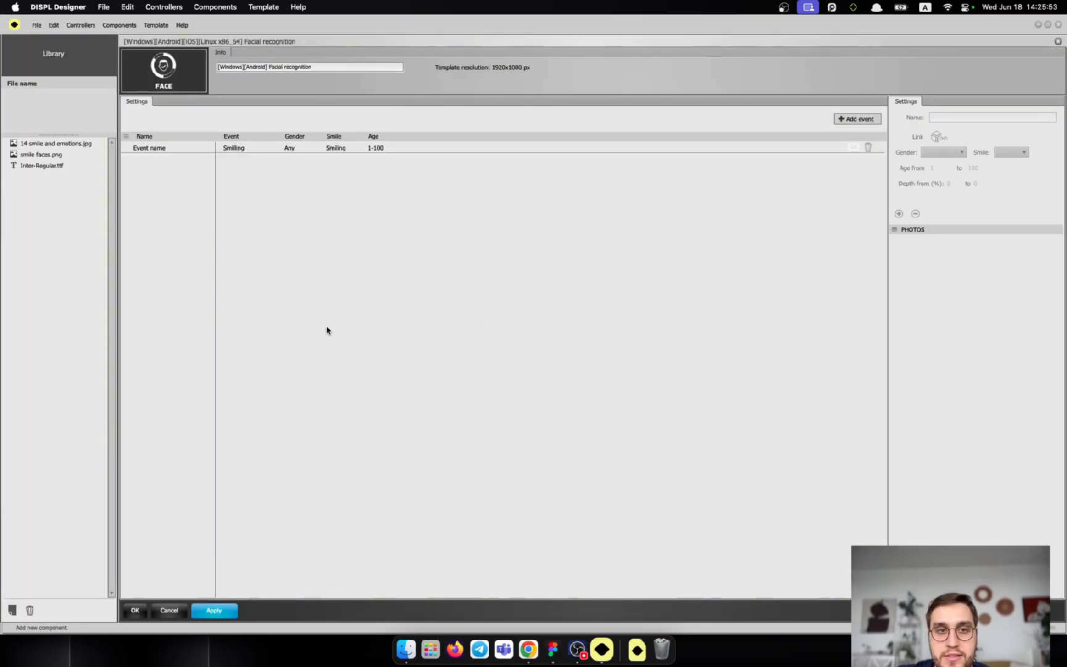
click(169, 610)
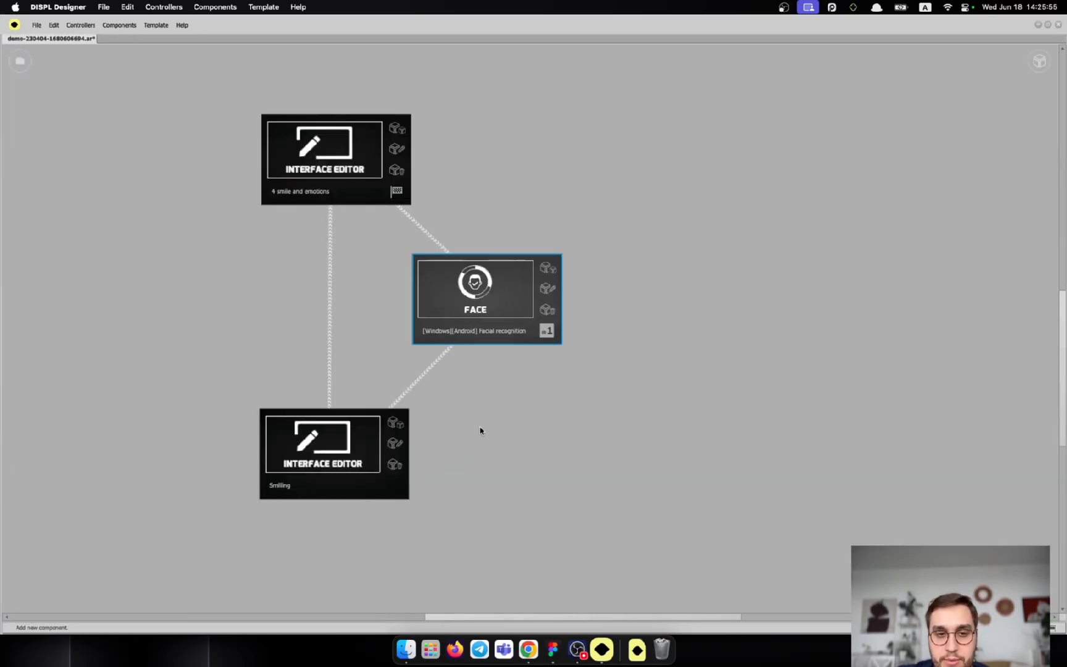
double_click(336, 460)
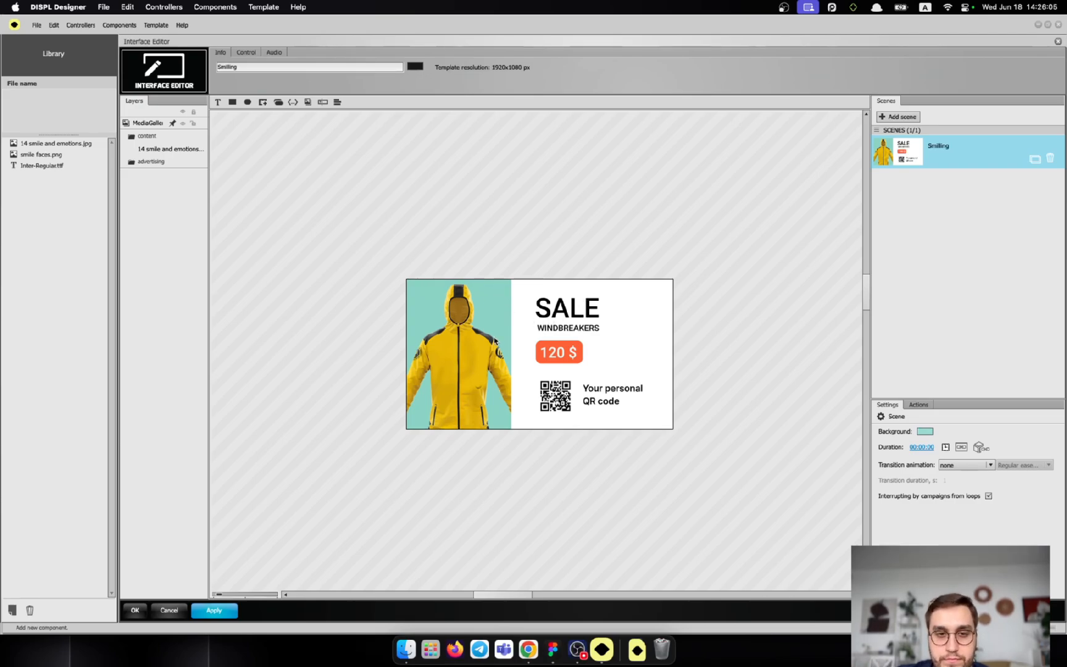
click(168, 610)
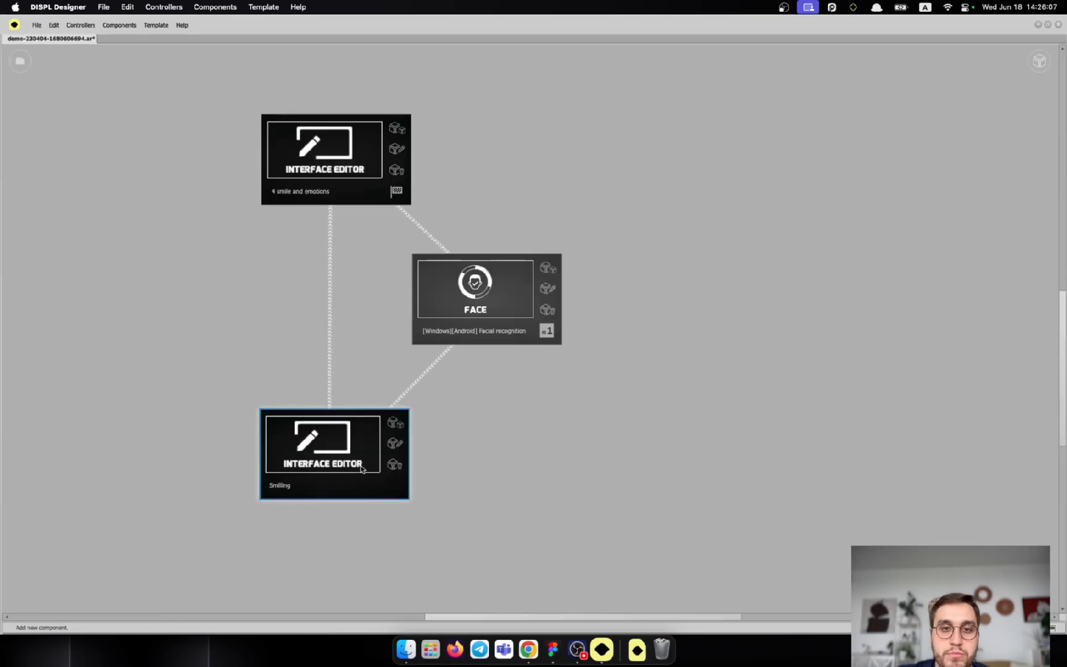
Examine the Smile options of the Facial recognition component's event, and close the component without changes
double_click(483, 321)
click(409, 150)
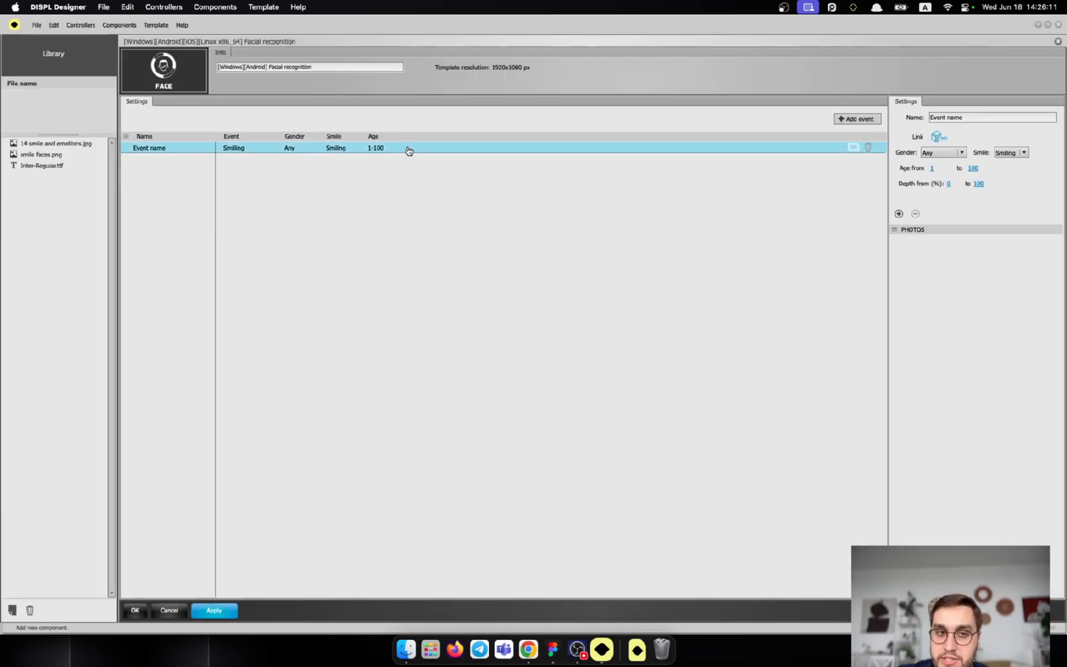
click(1012, 153)
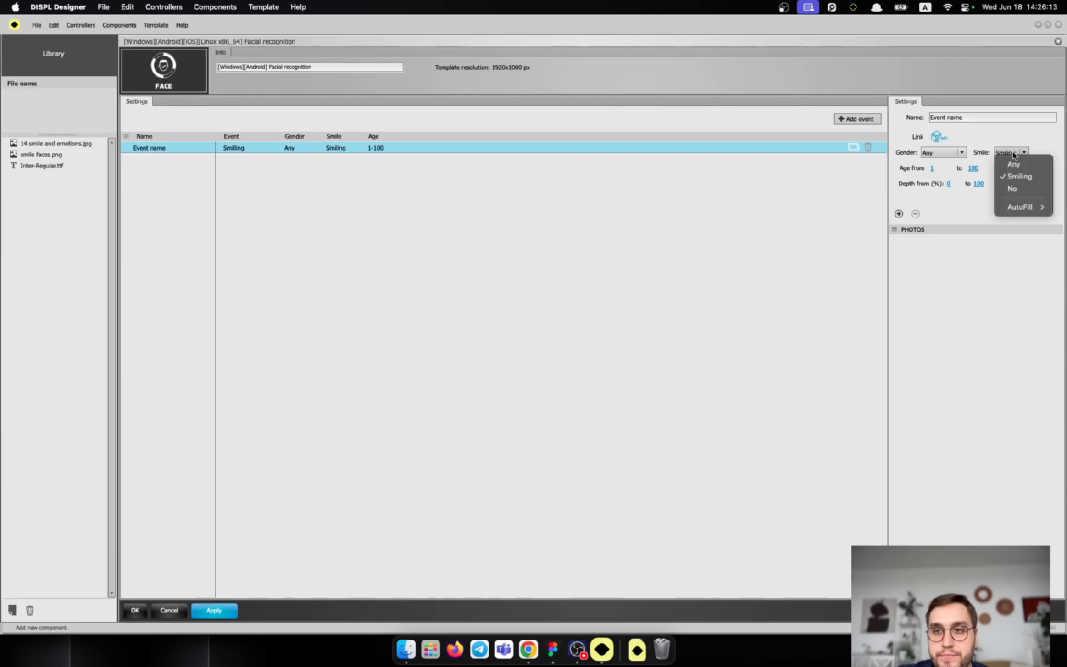
click(1012, 155)
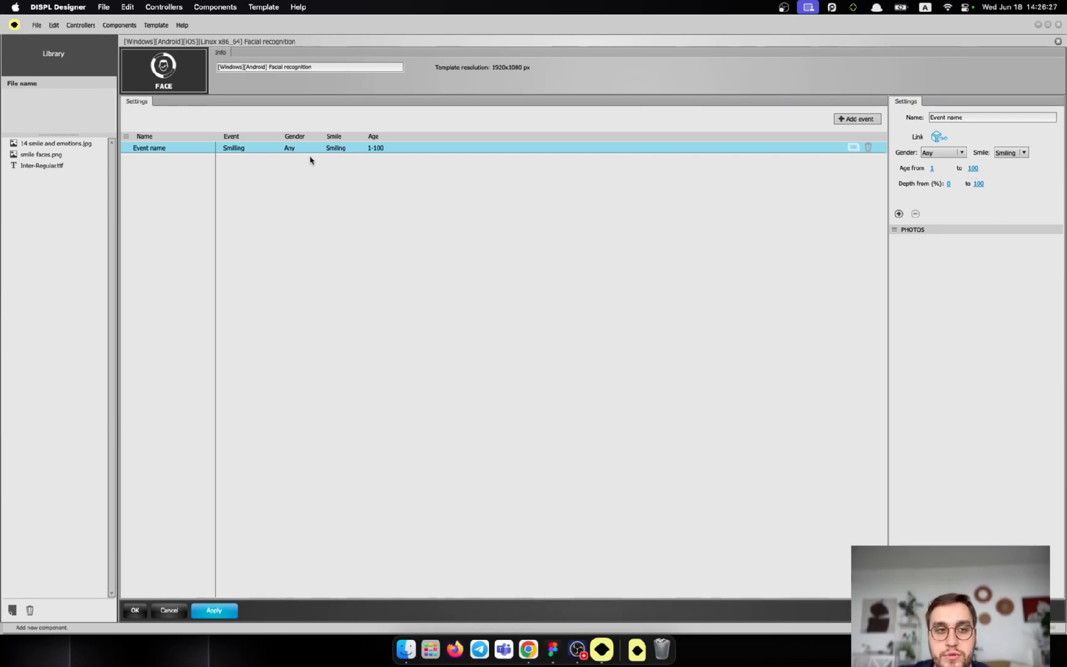
click(169, 610)
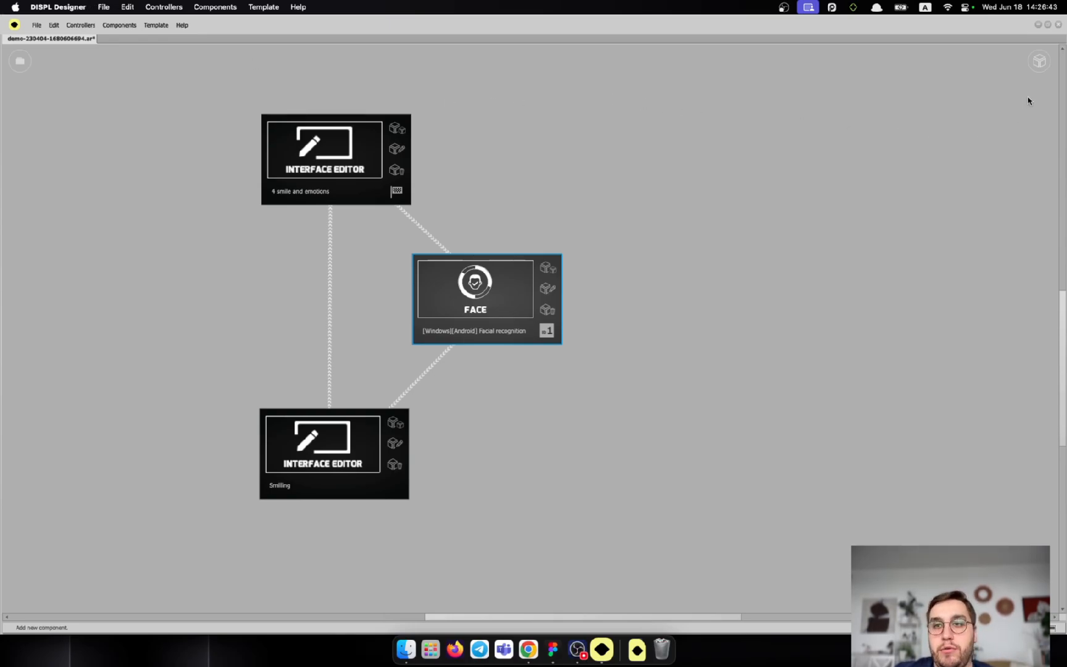
Check the library of available components, and close the demo template without saving its changes
click(1039, 64)
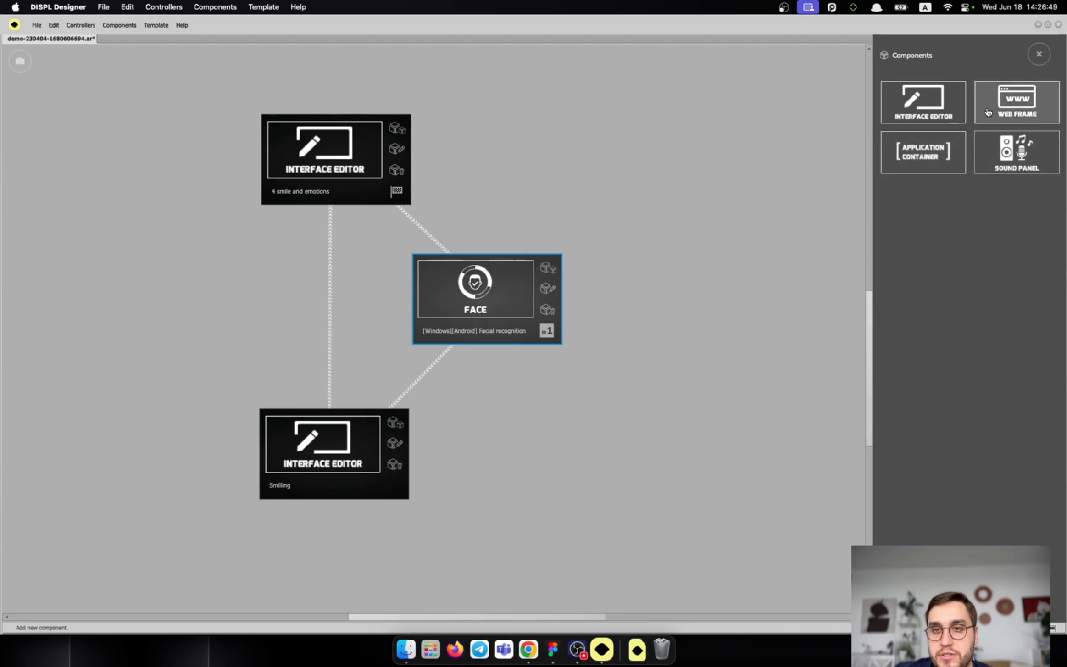
click(1039, 56)
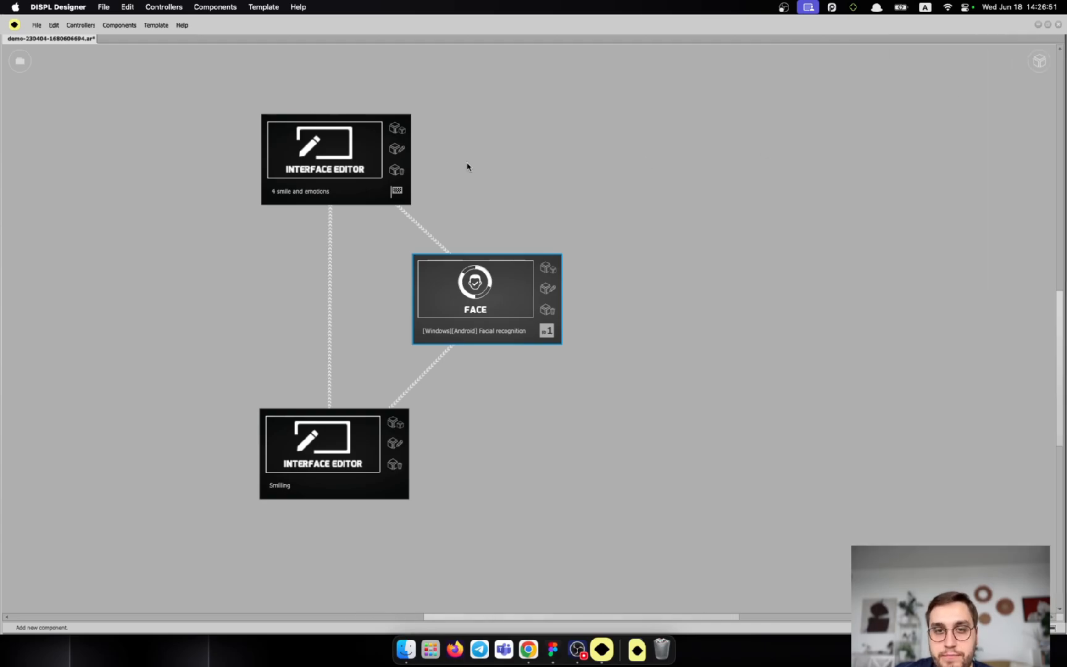
click(42, 28)
click(67, 77)
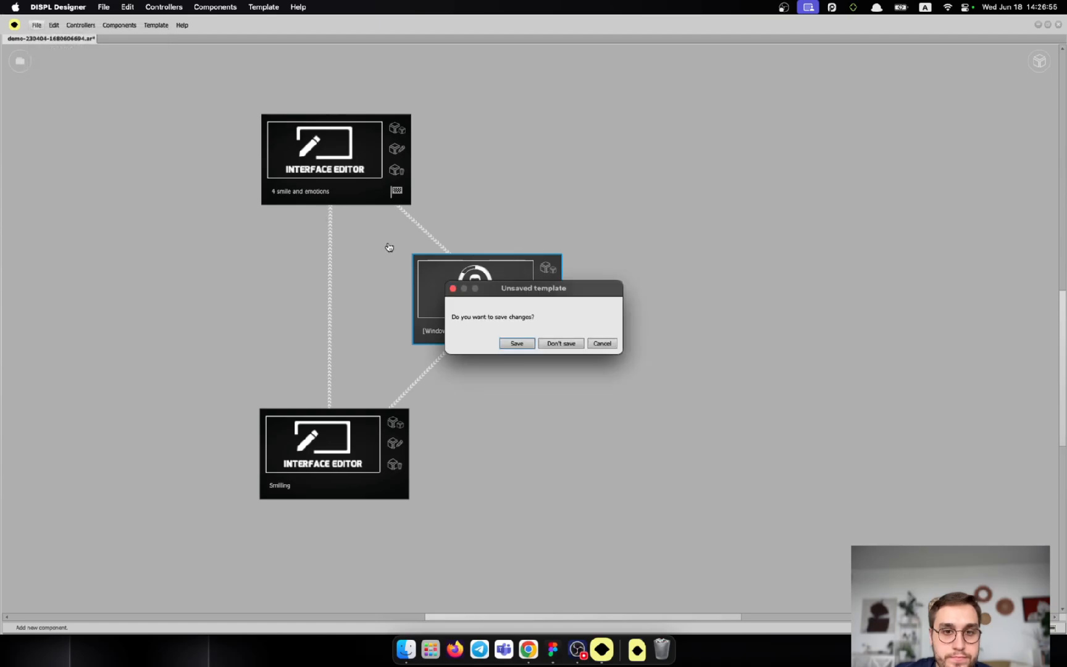
click(552, 343)
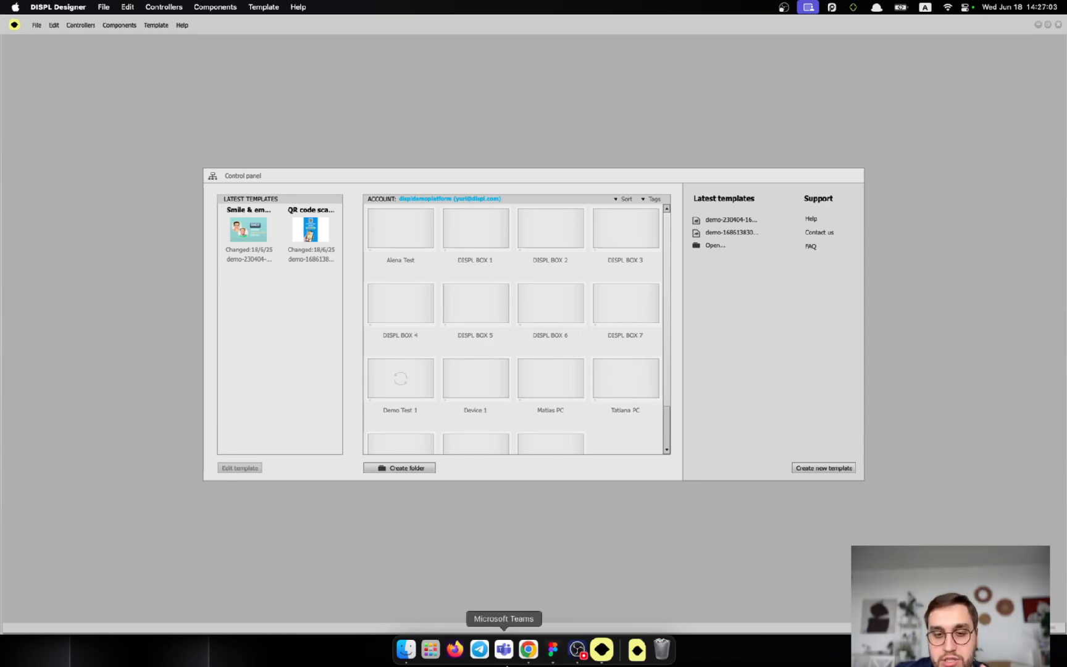
Switch to Chrome and browse the Designer section's article list in the Displayforce user's manual
click(528, 649)
click(255, 28)
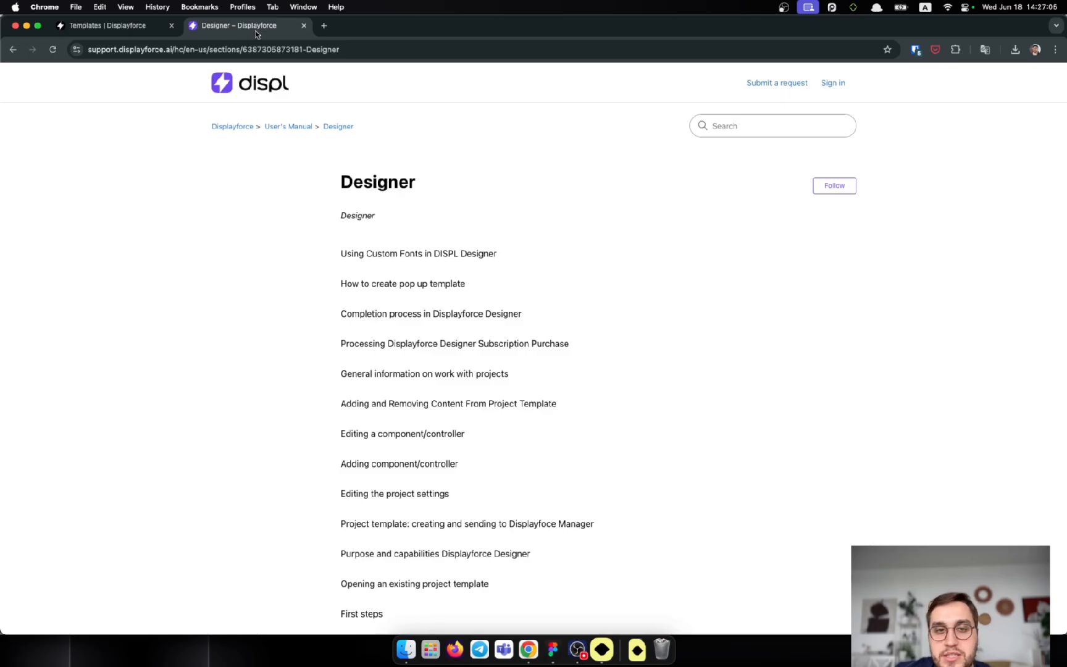
scroll(269, 435, down, 15)
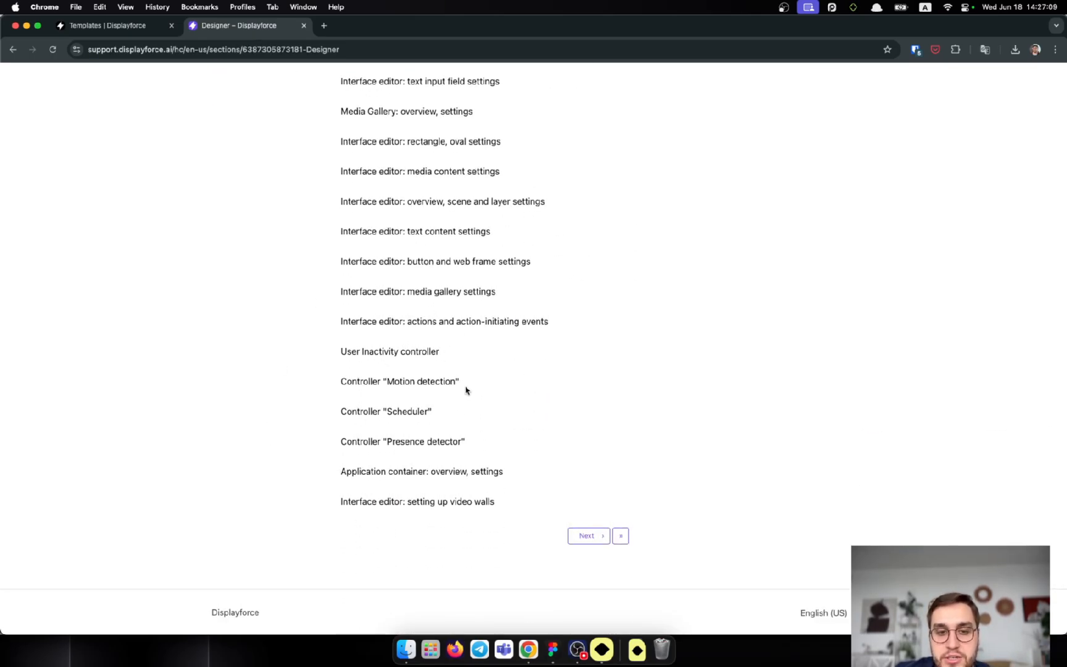
click(591, 536)
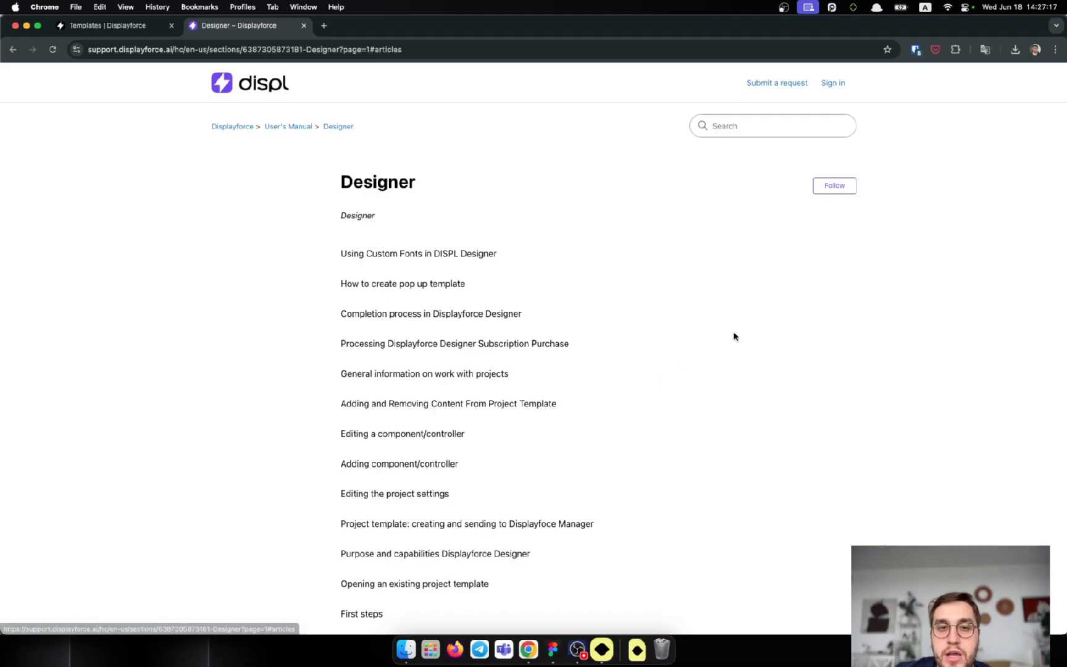
Look through the article Adding and Removing Content From Project Template, and return to the Designer article list
click(441, 408)
scroll(651, 433, down, 3)
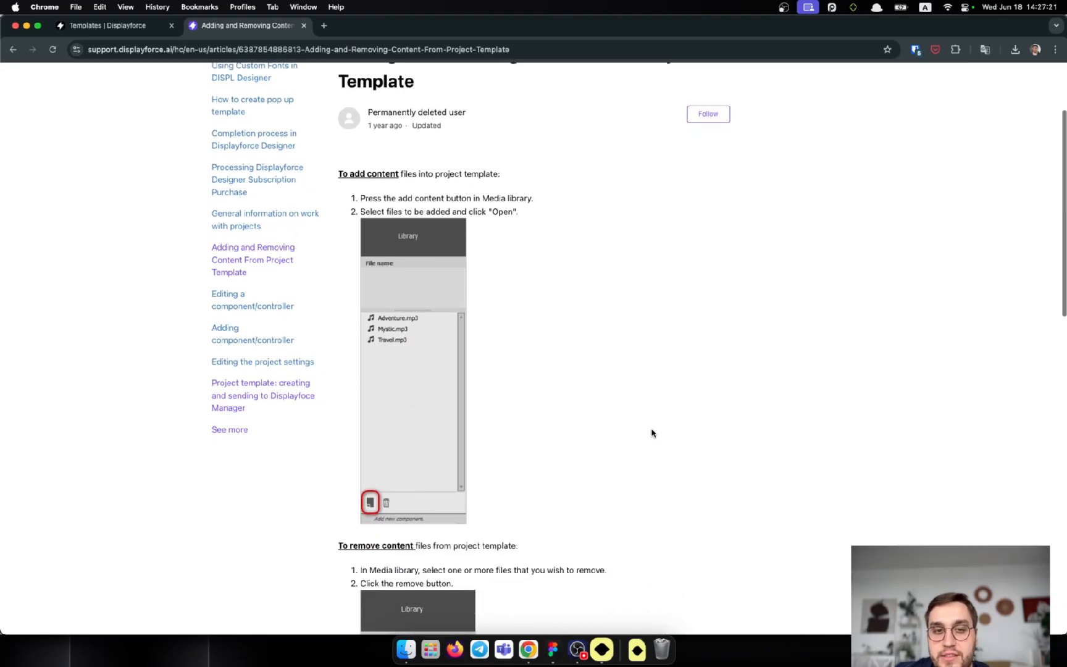
scroll(651, 433, down, 10)
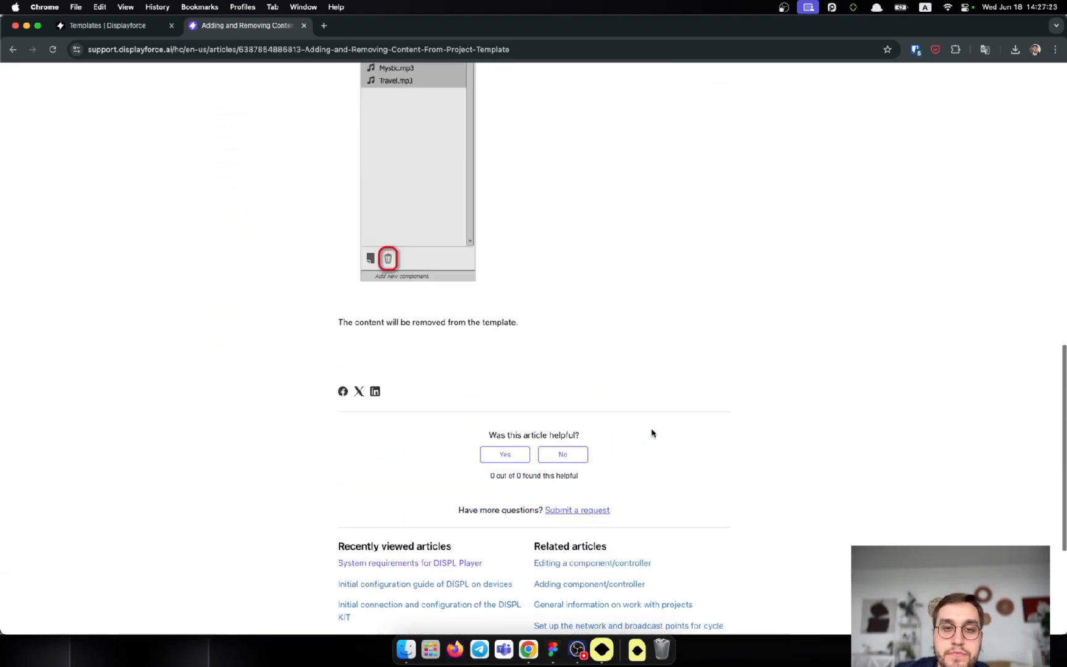
scroll(653, 433, up, 15)
key(super+bracketleft)
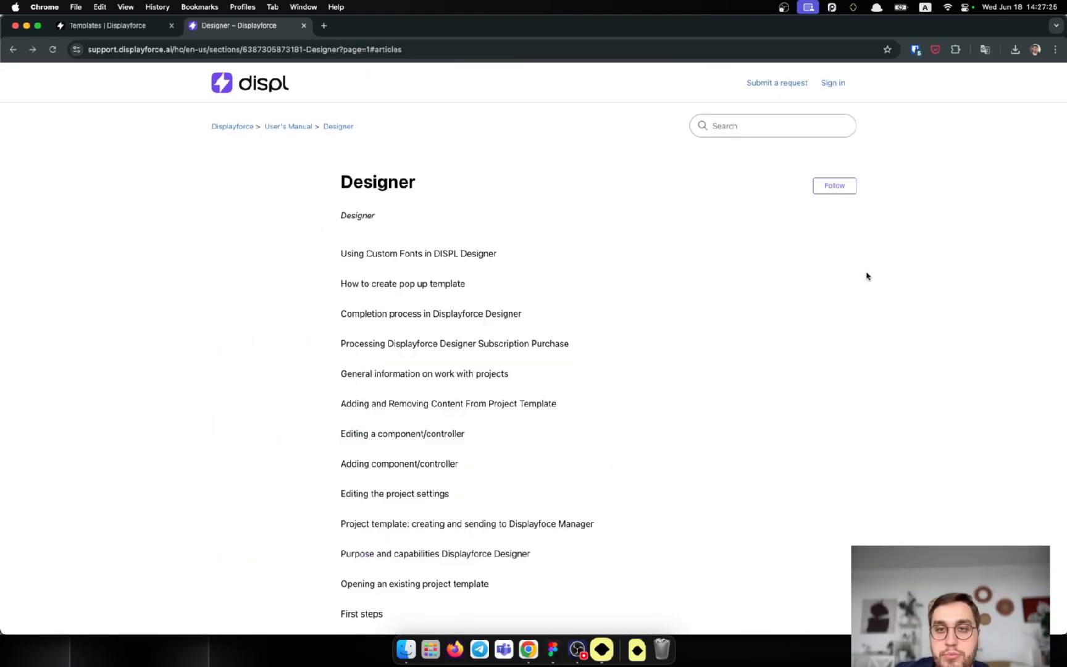
Open the support site's Submit a request form and look over its fields
click(756, 89)
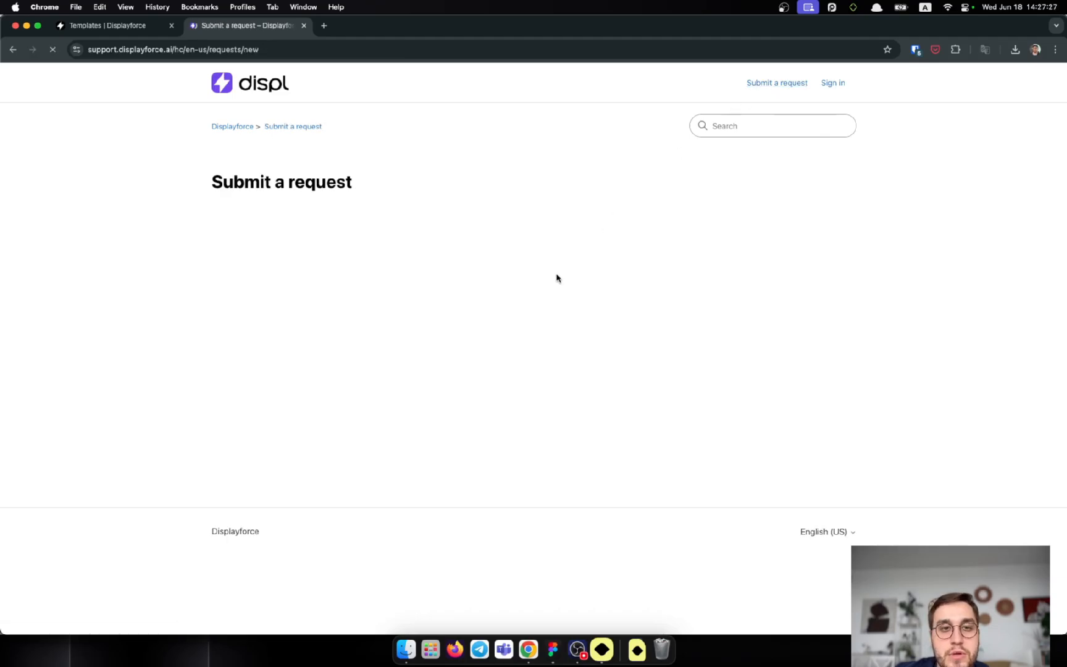
scroll(648, 334, down, 5)
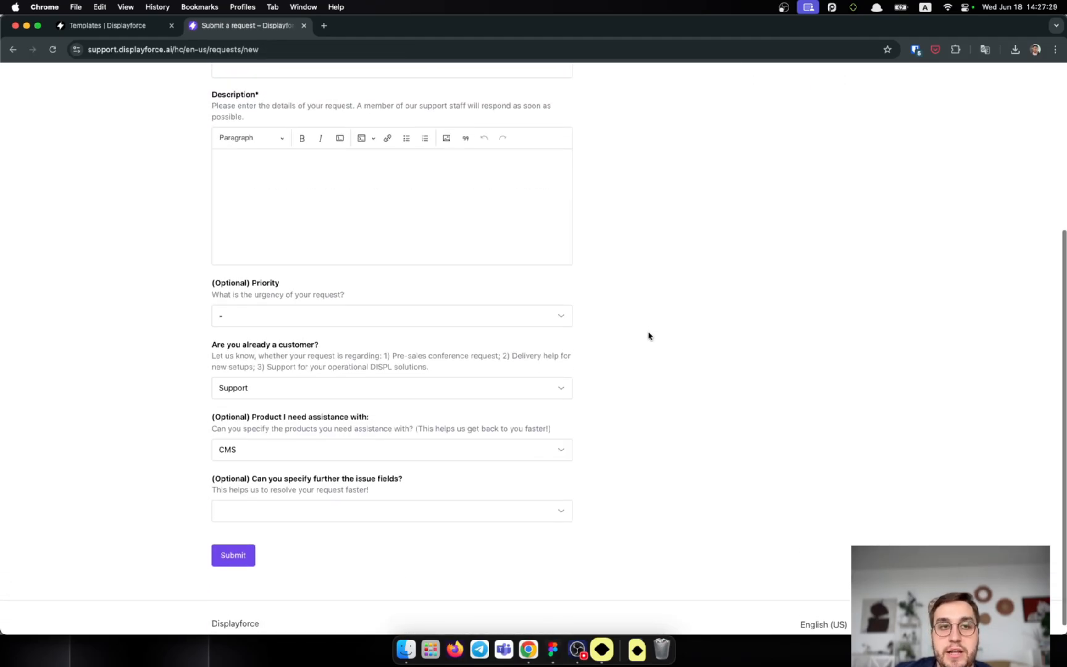
scroll(647, 336, up, 5)
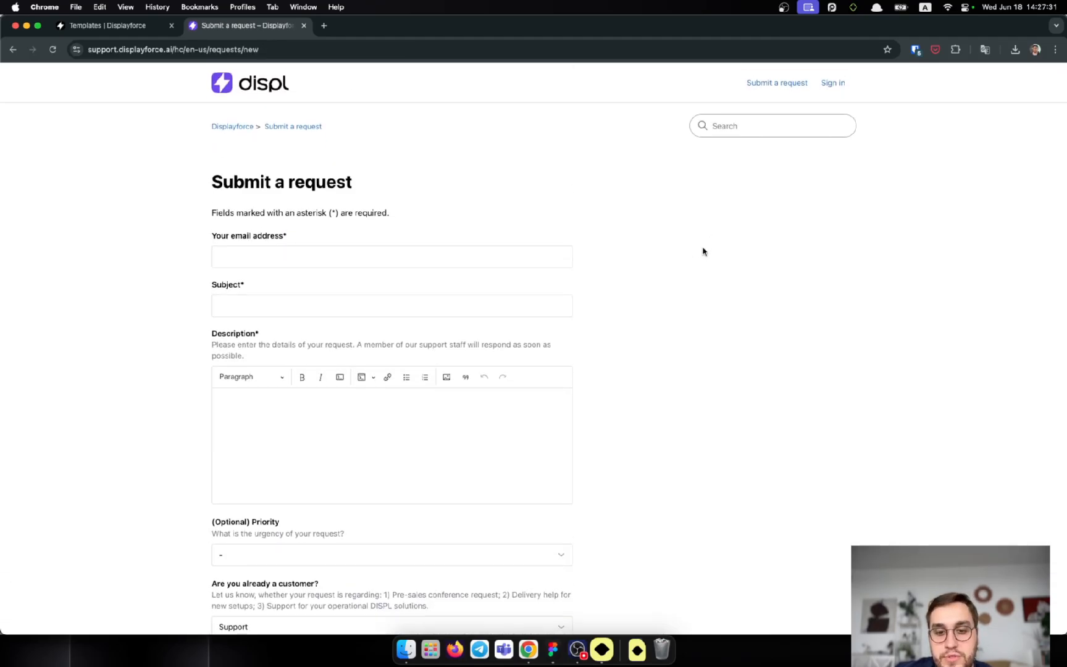